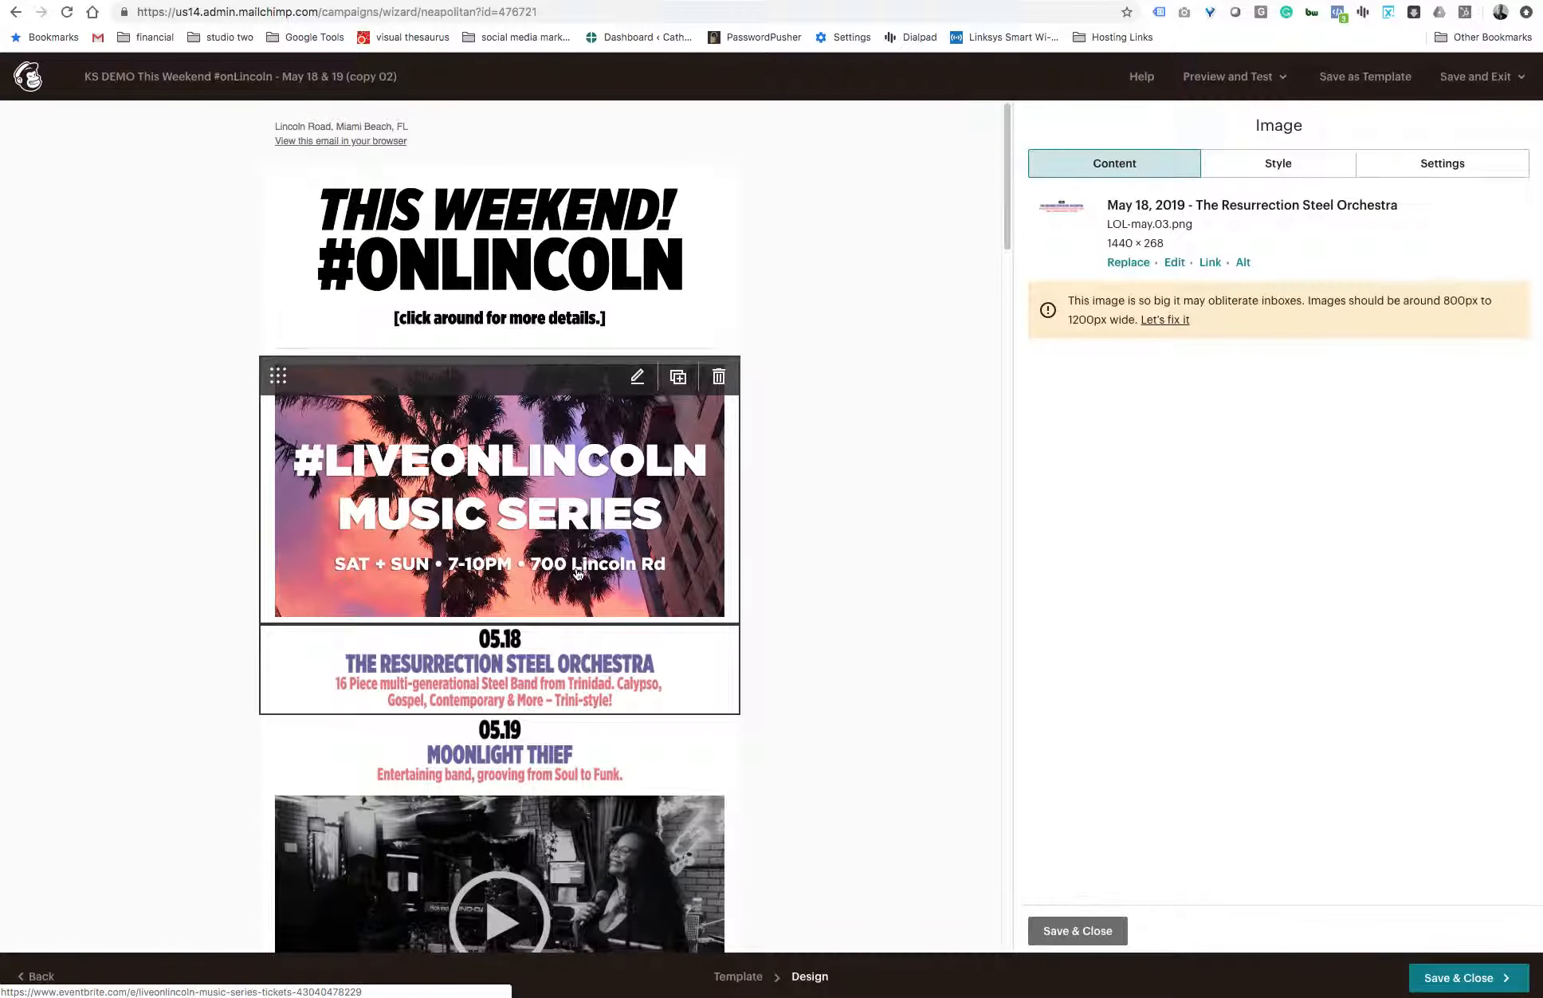
- Check the alt text of the #LiveOnLincoln Music Series header image, leaving it as it is, and close the image editor
scroll(816, 534, "down", 1)
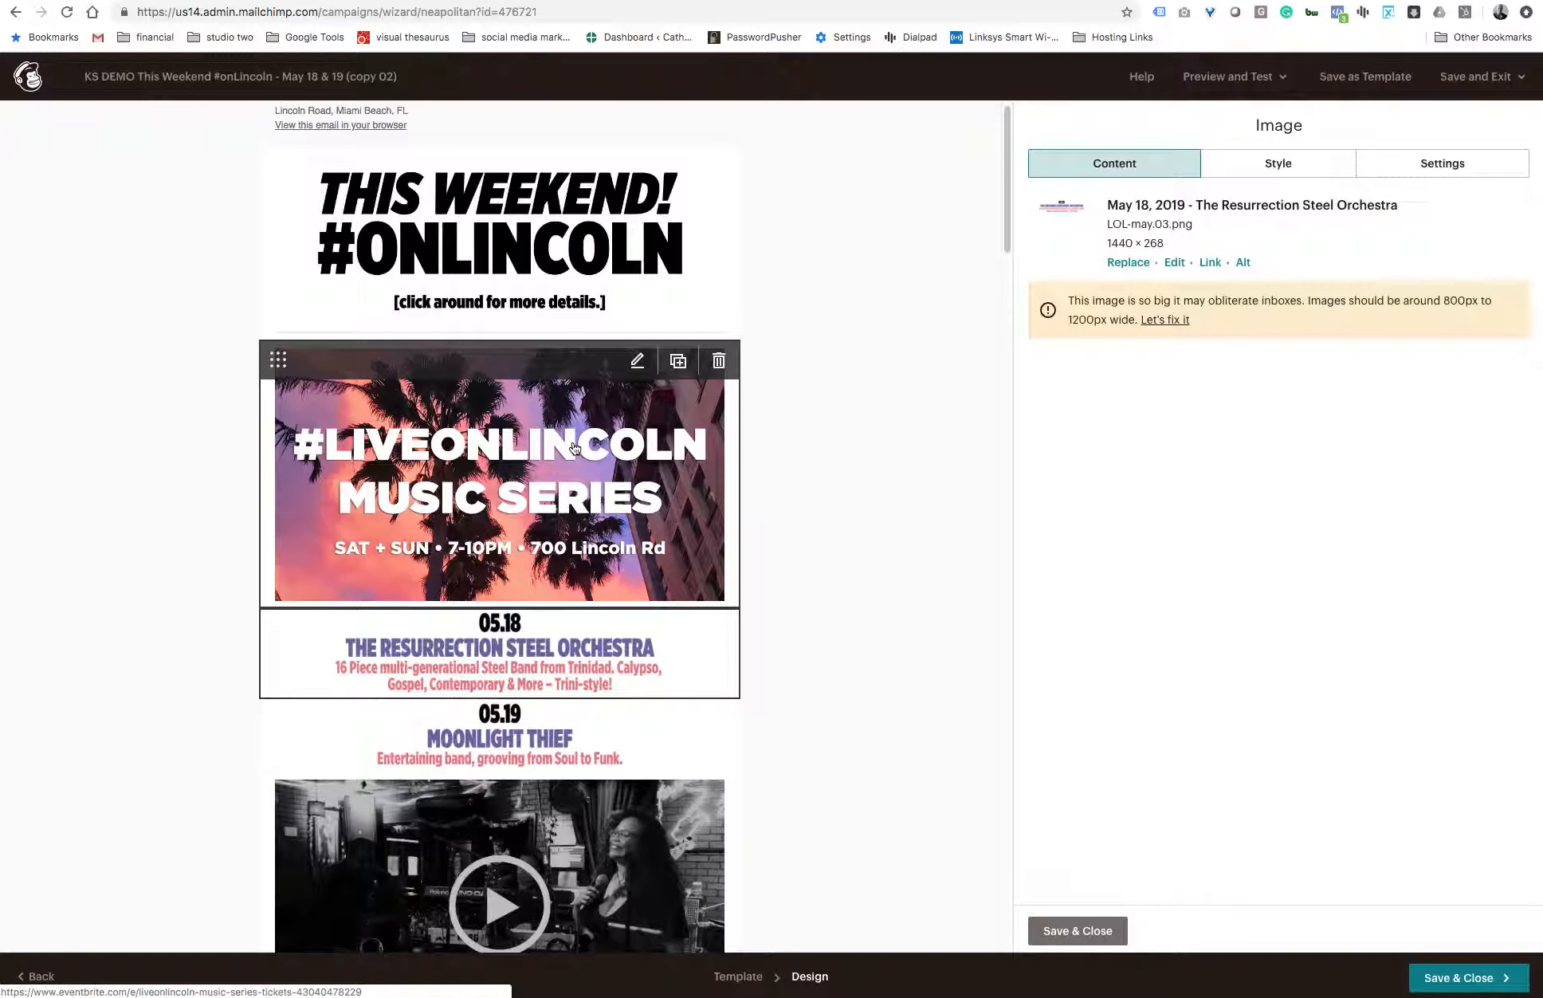
scroll(622, 605, "down", 10)
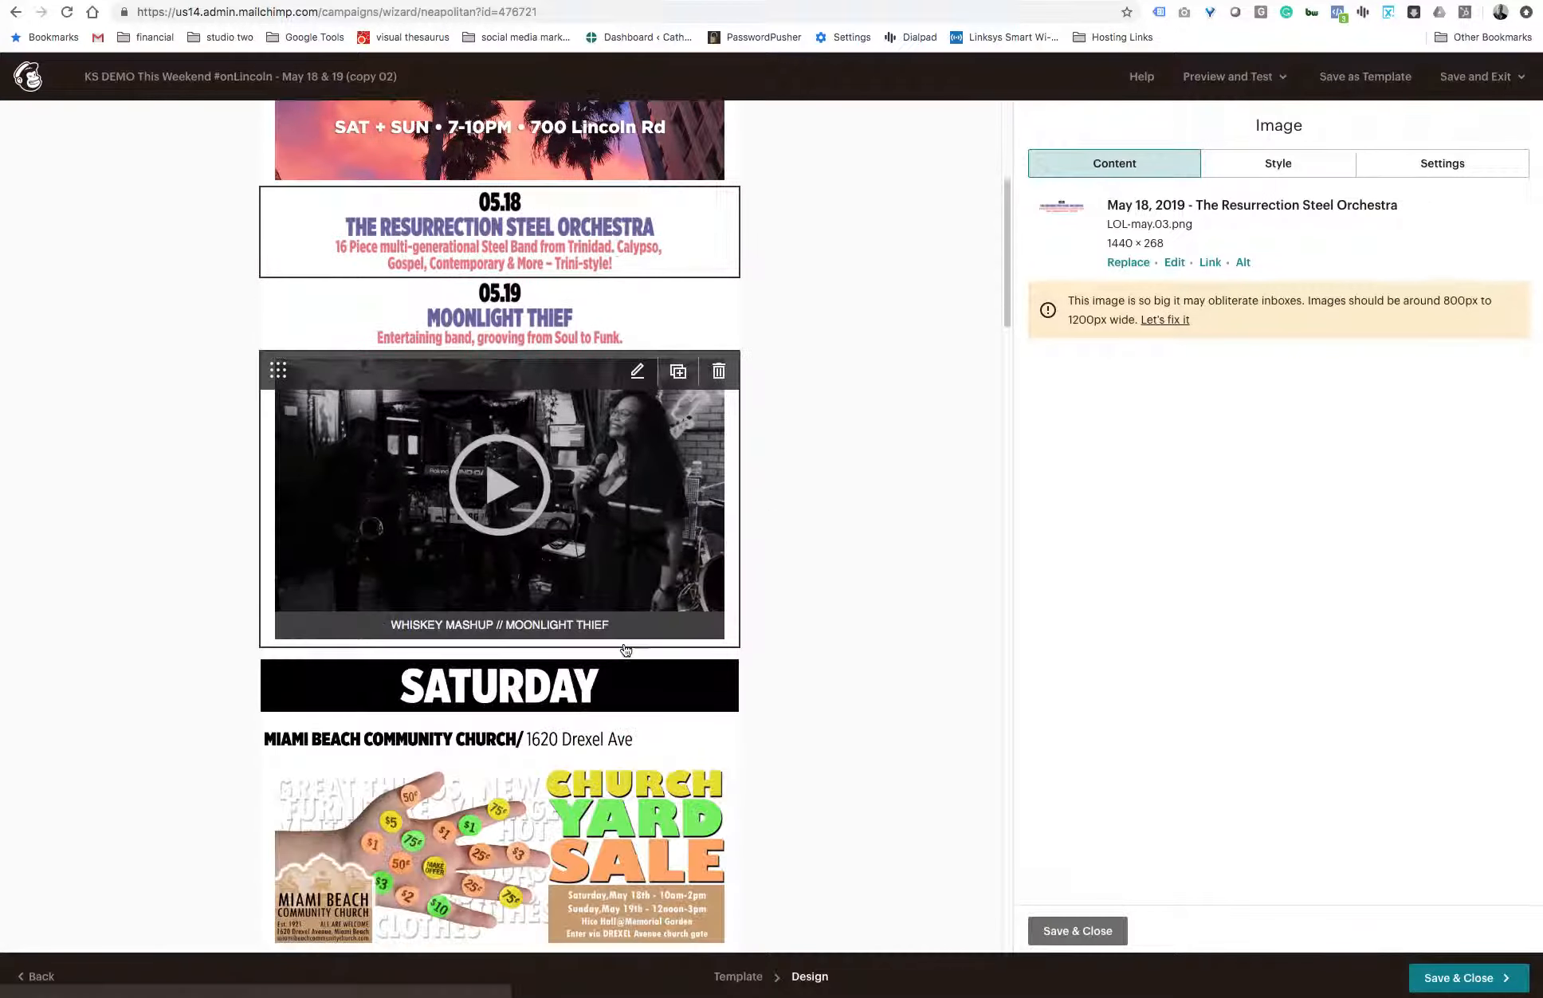
scroll(626, 651, "up", 10)
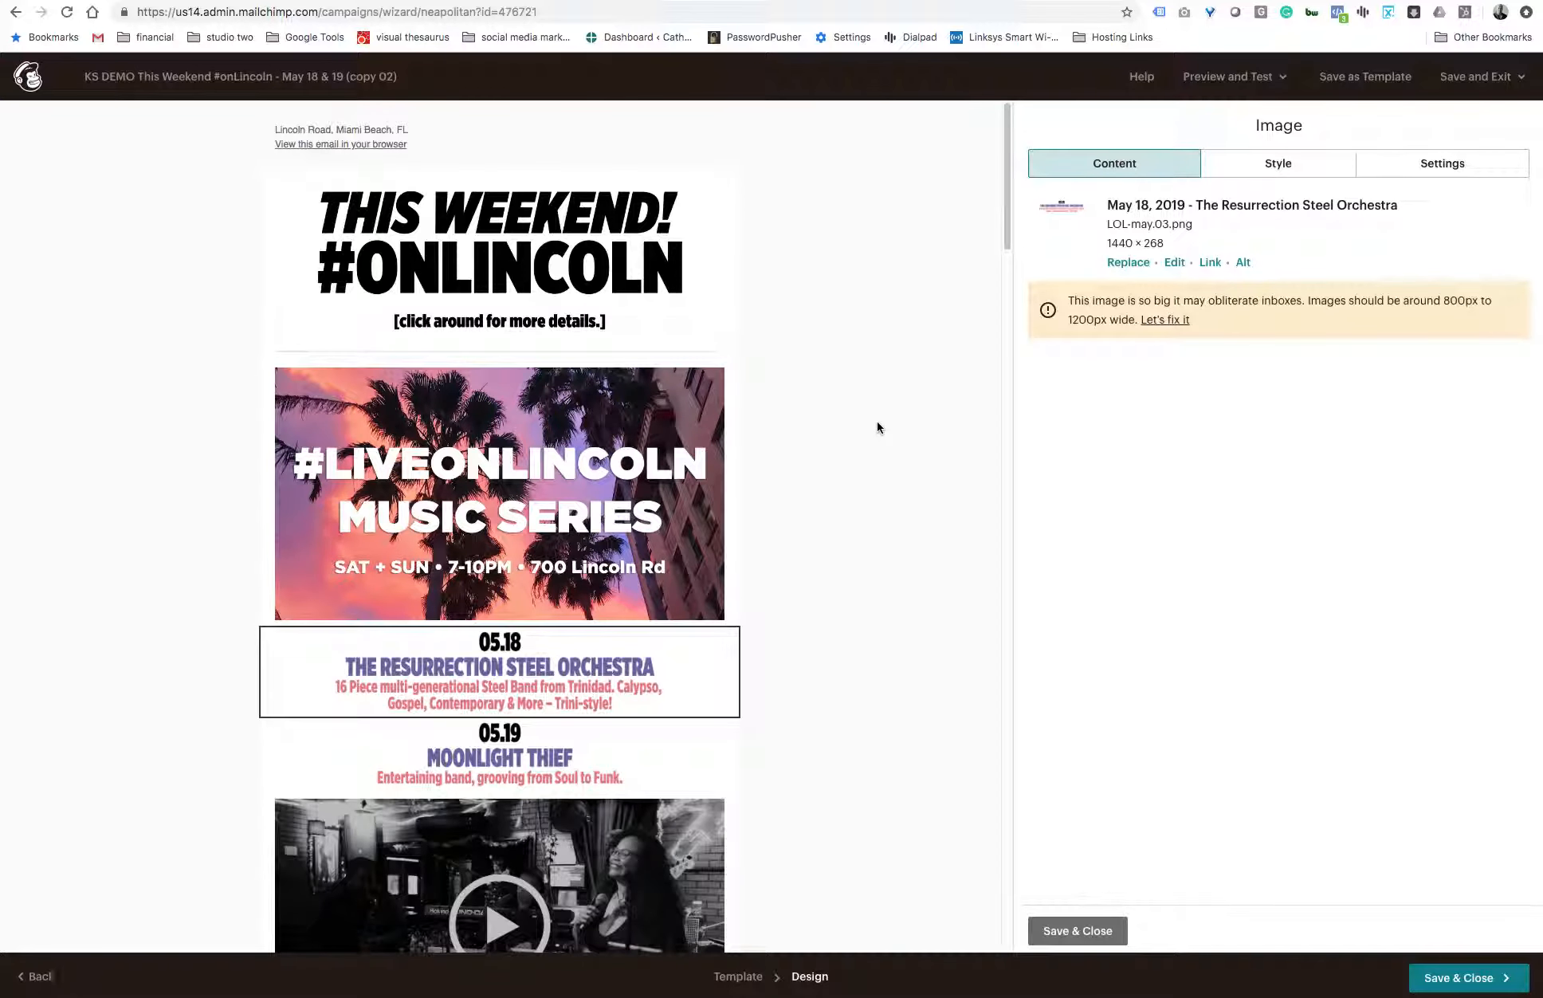
left_click(680, 470)
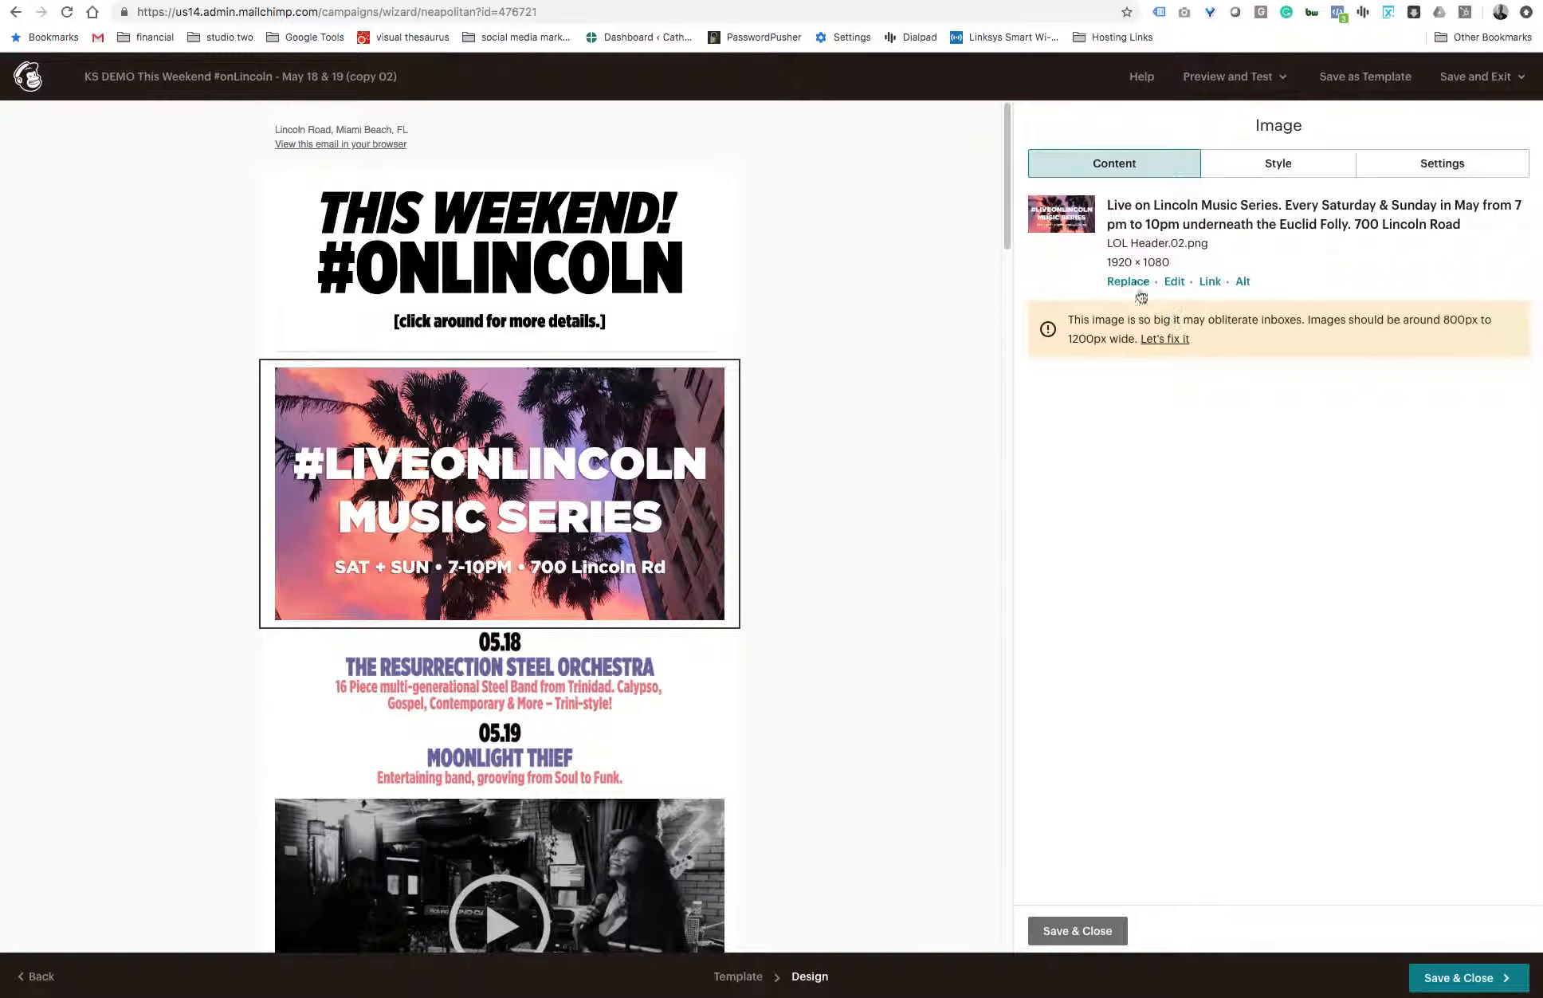
left_click(1243, 282)
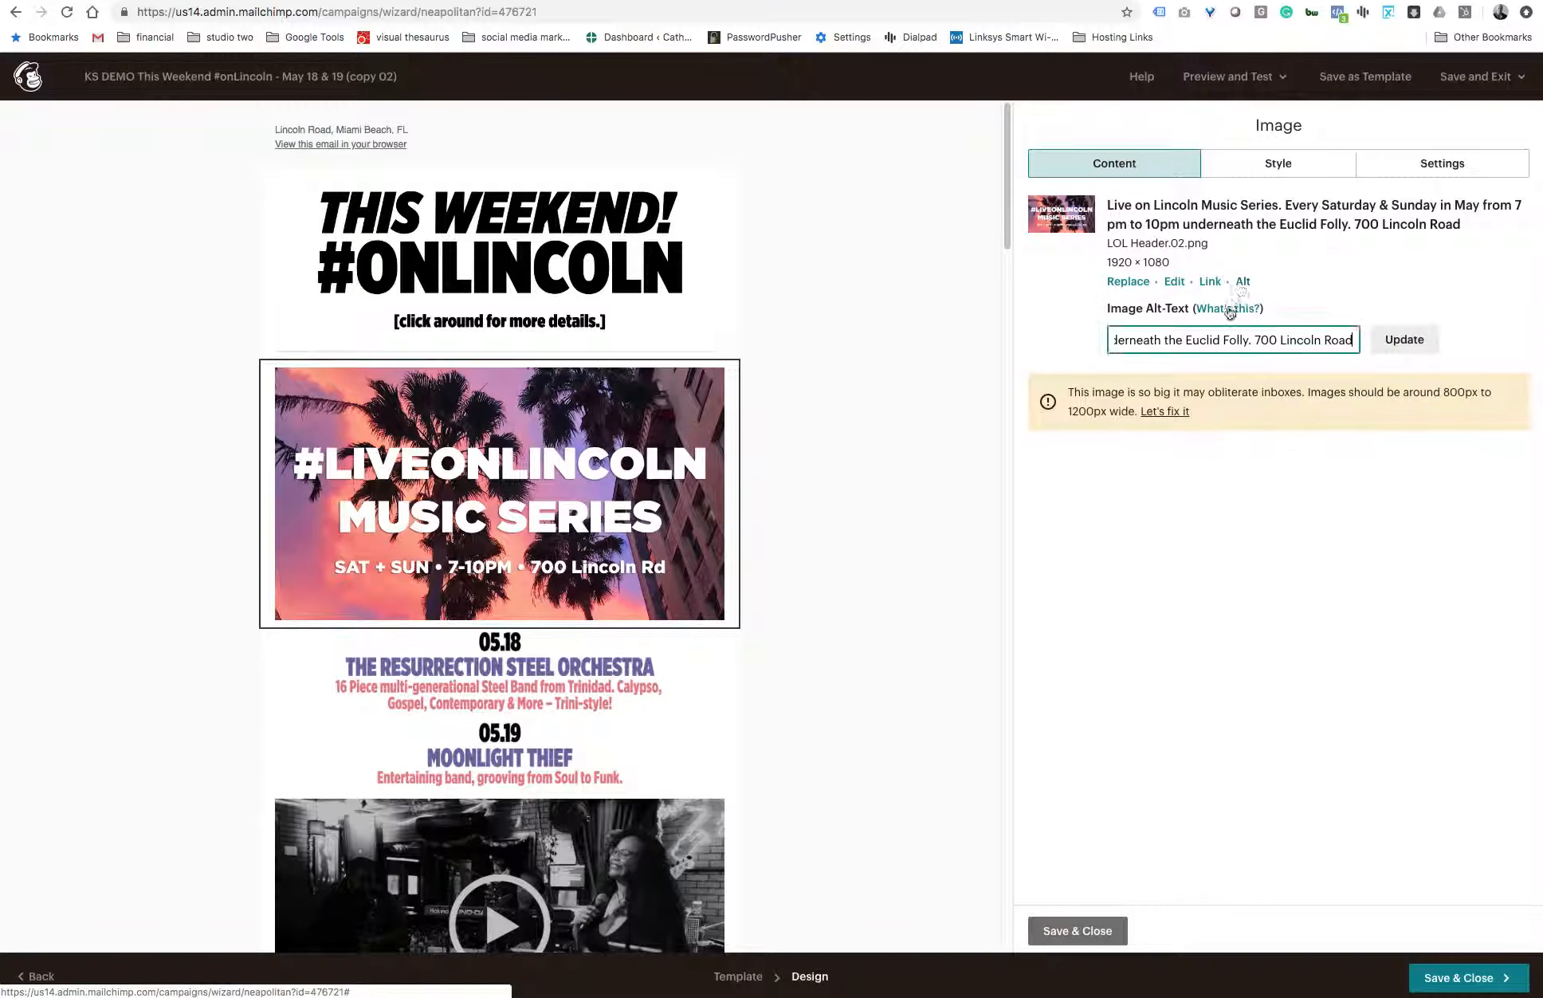
left_click_drag(1358, 347, 1062, 335)
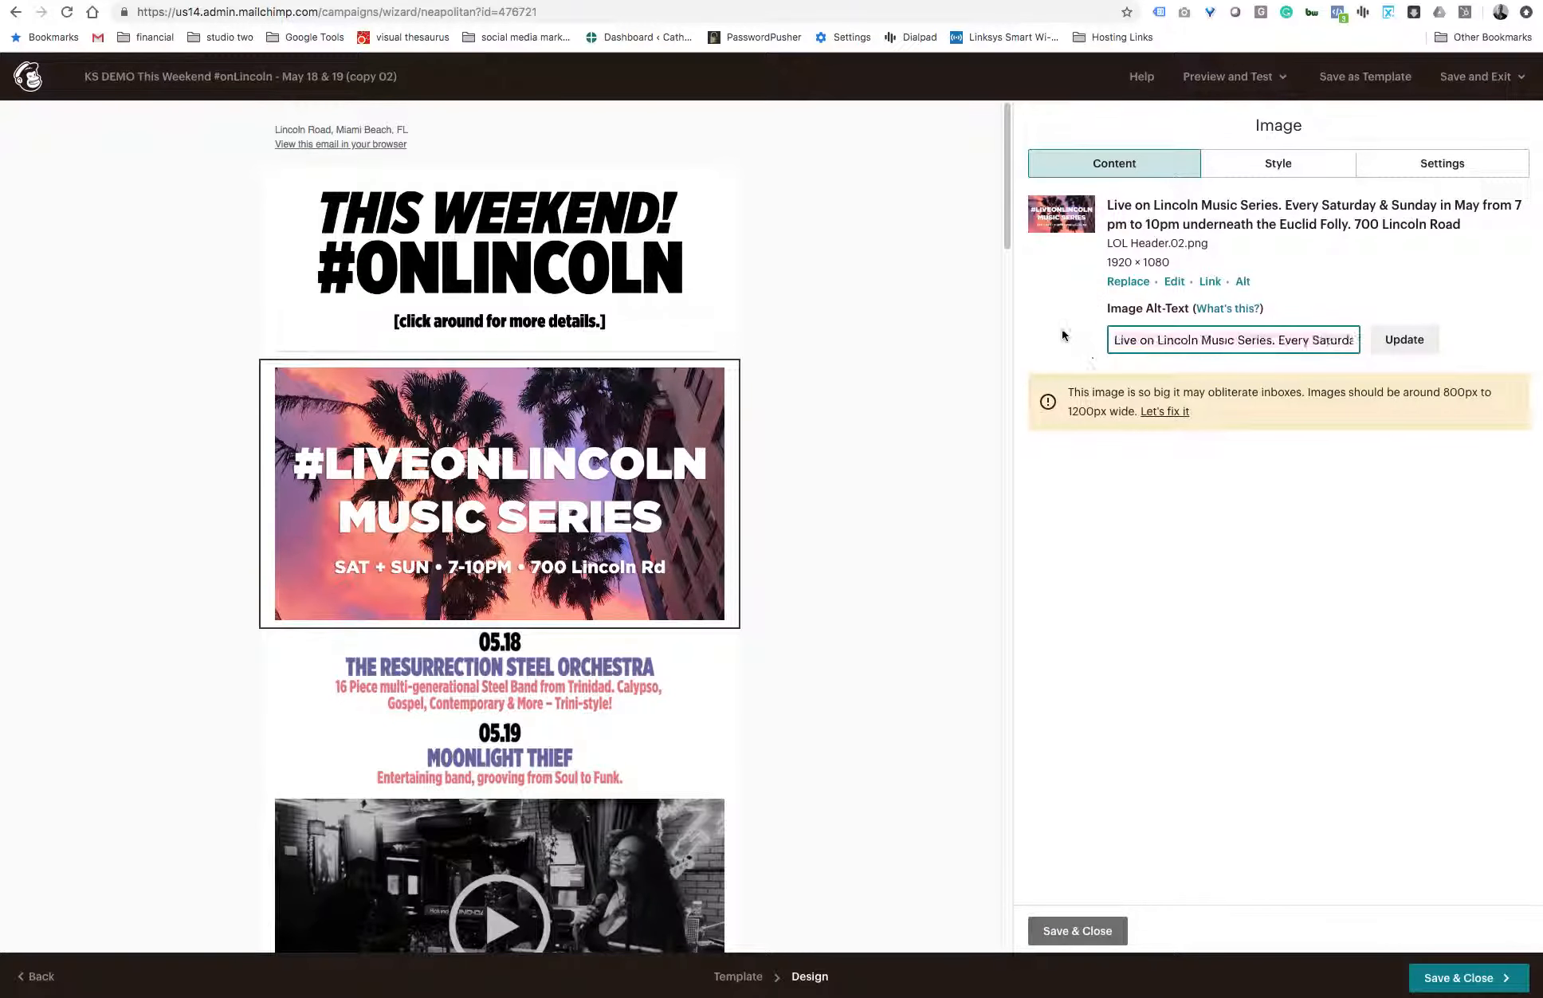
left_click(878, 430)
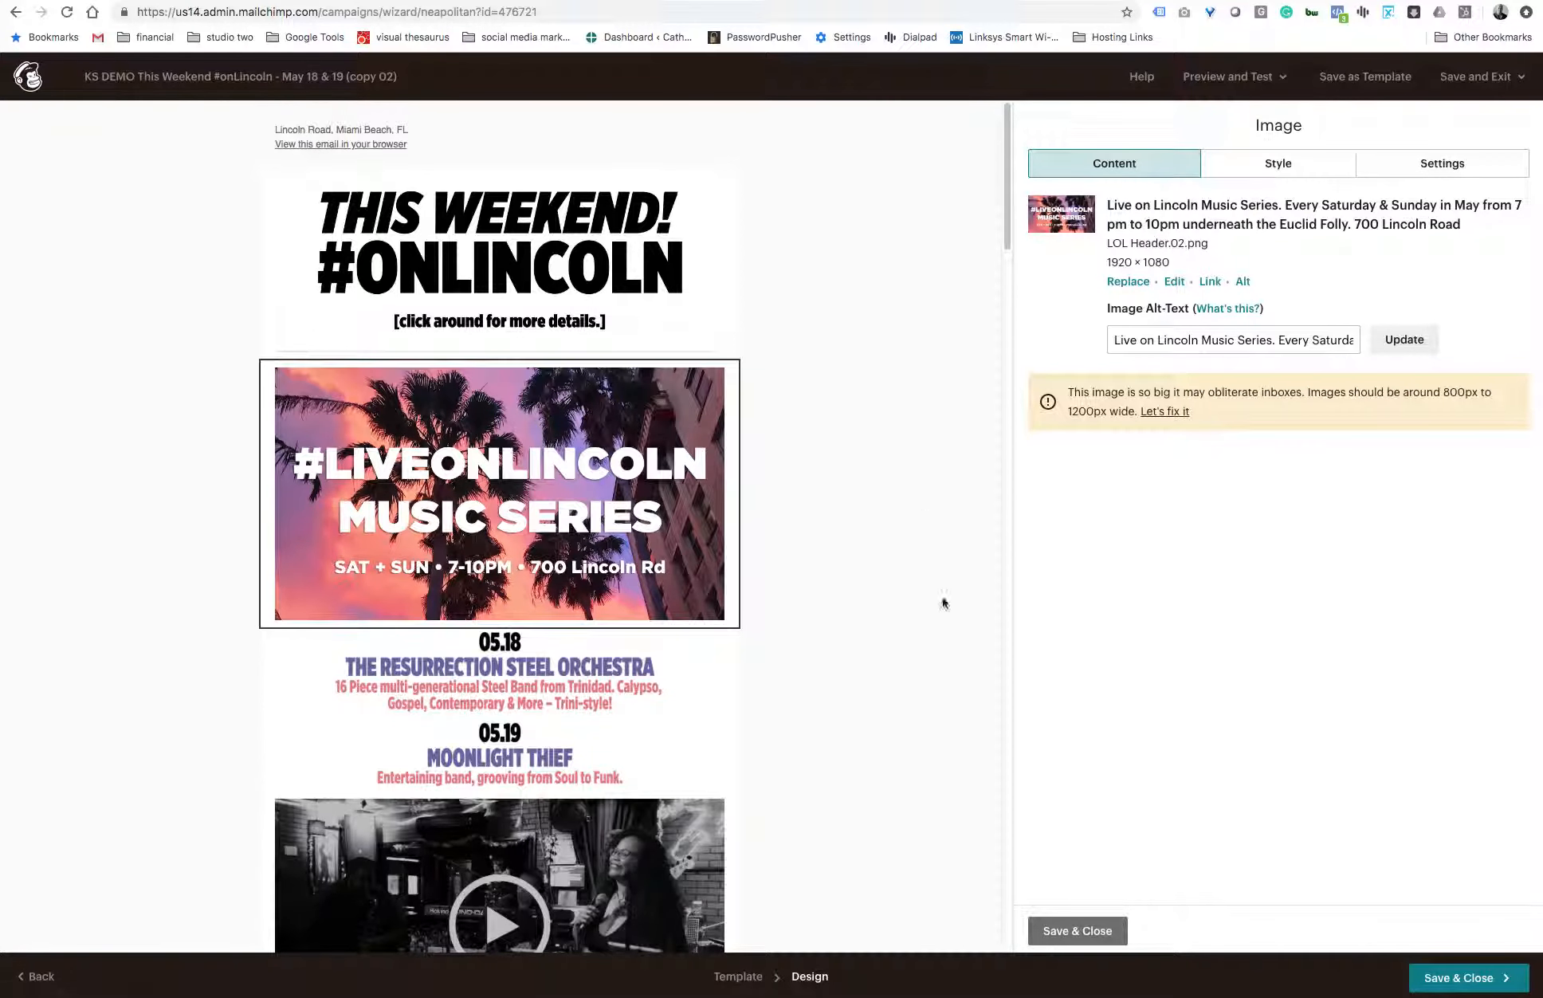
left_click(1072, 929)
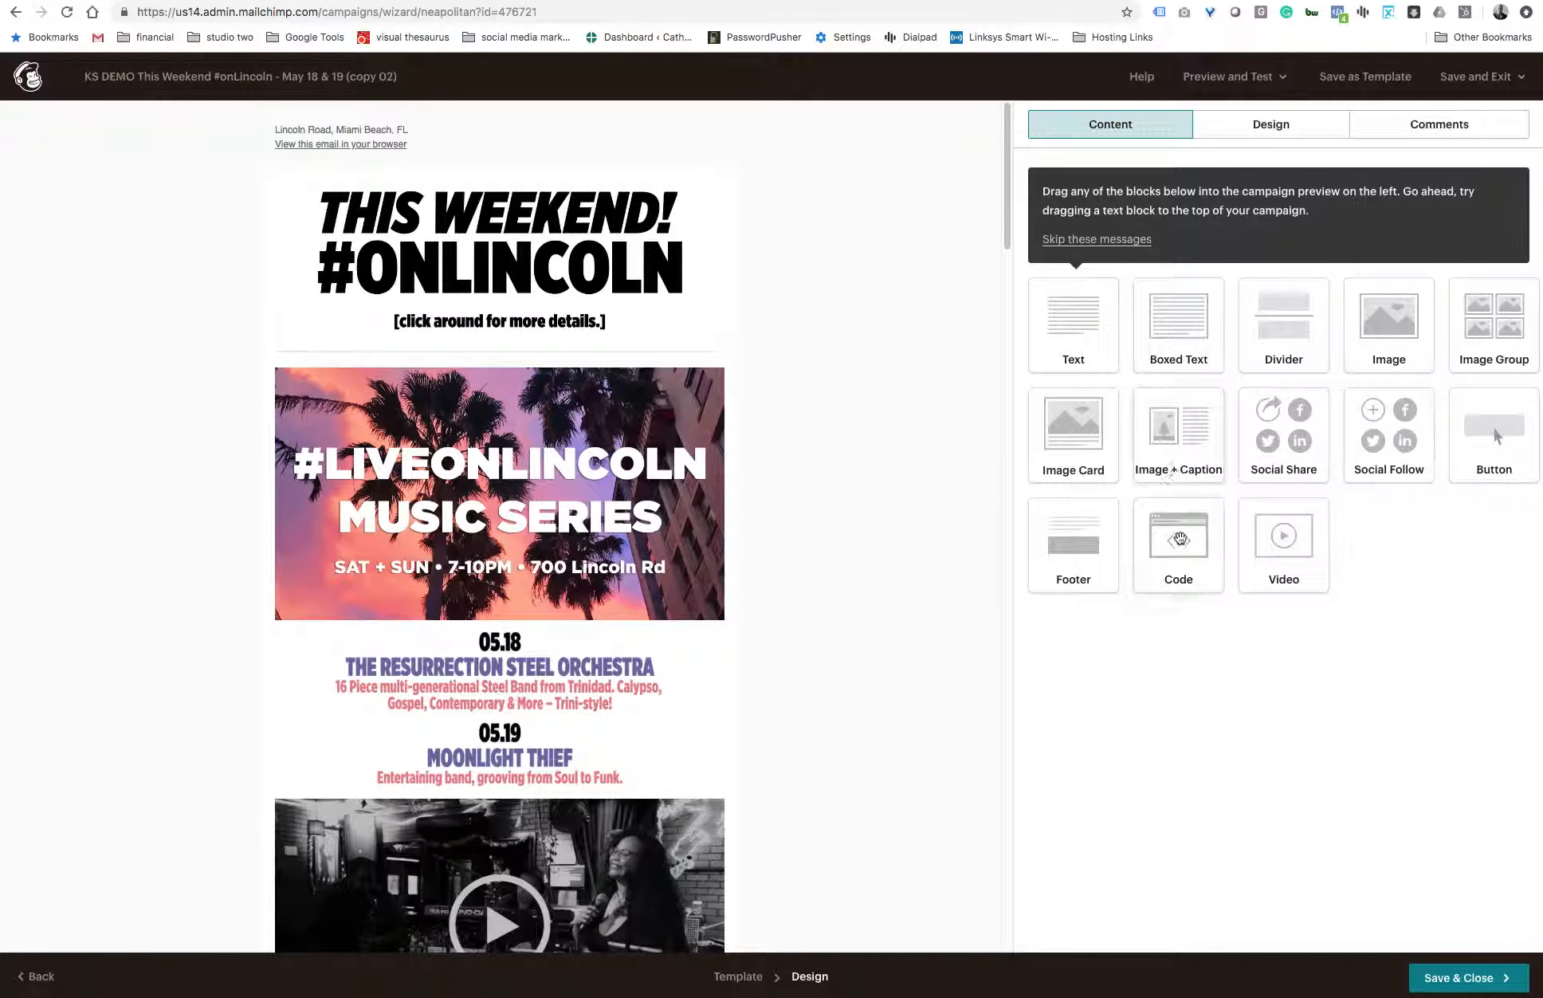
- Add a text block directly below the Music Series header image and replace its placeholder text with "05.18"
left_click_drag(1084, 340, 634, 654)
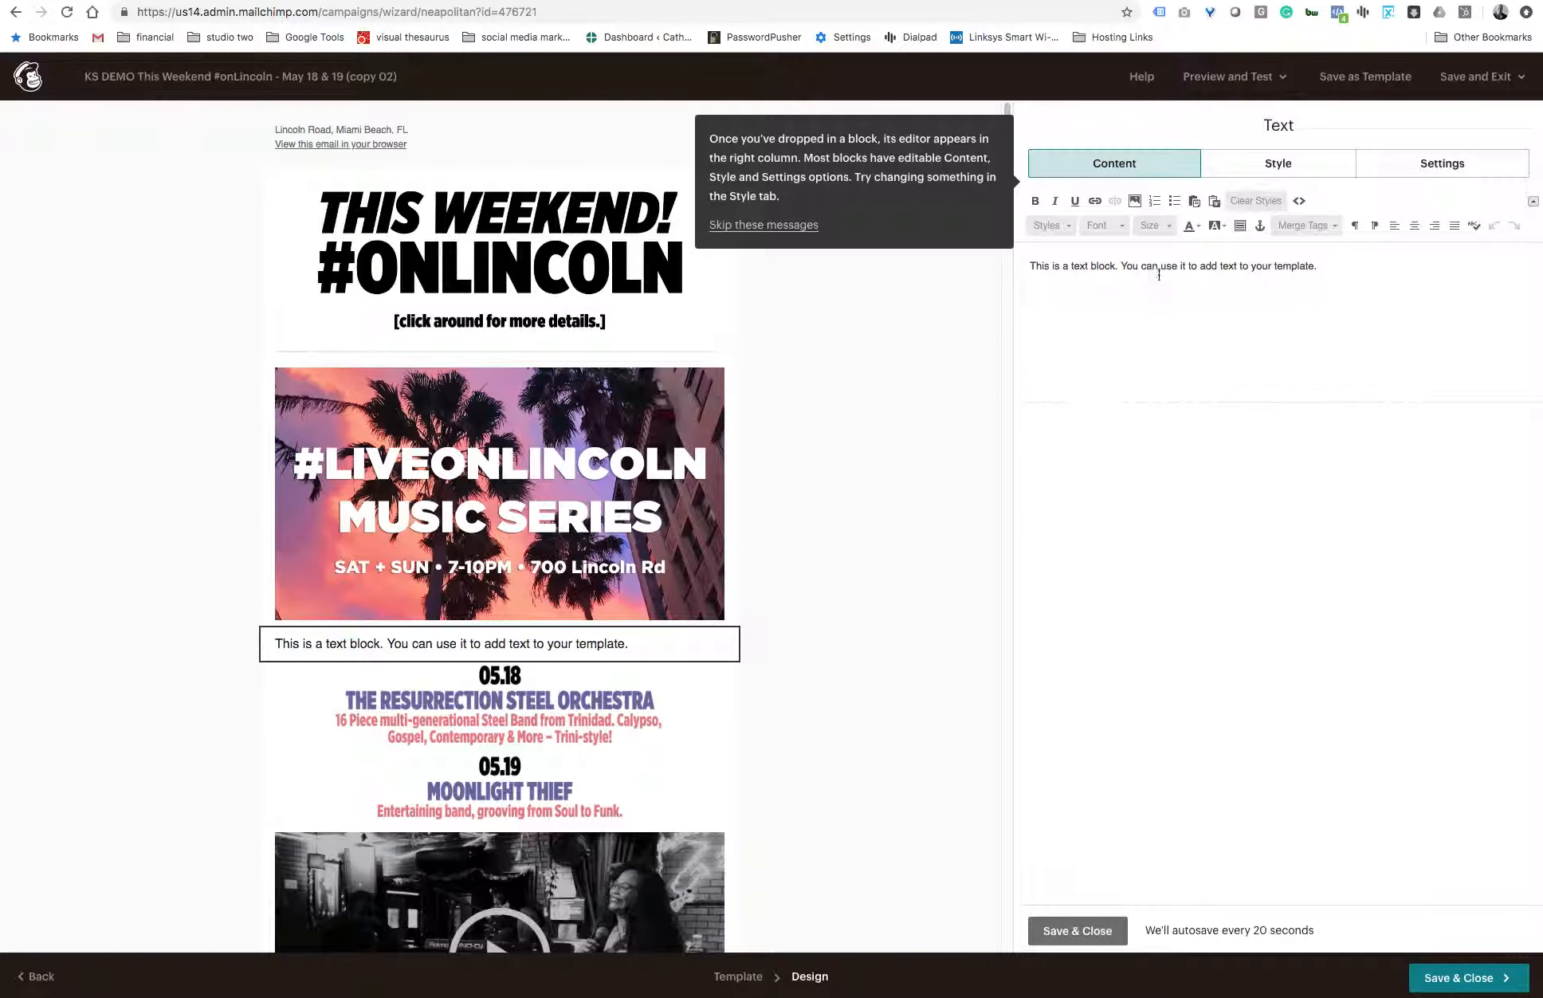
key("ctrl+a")
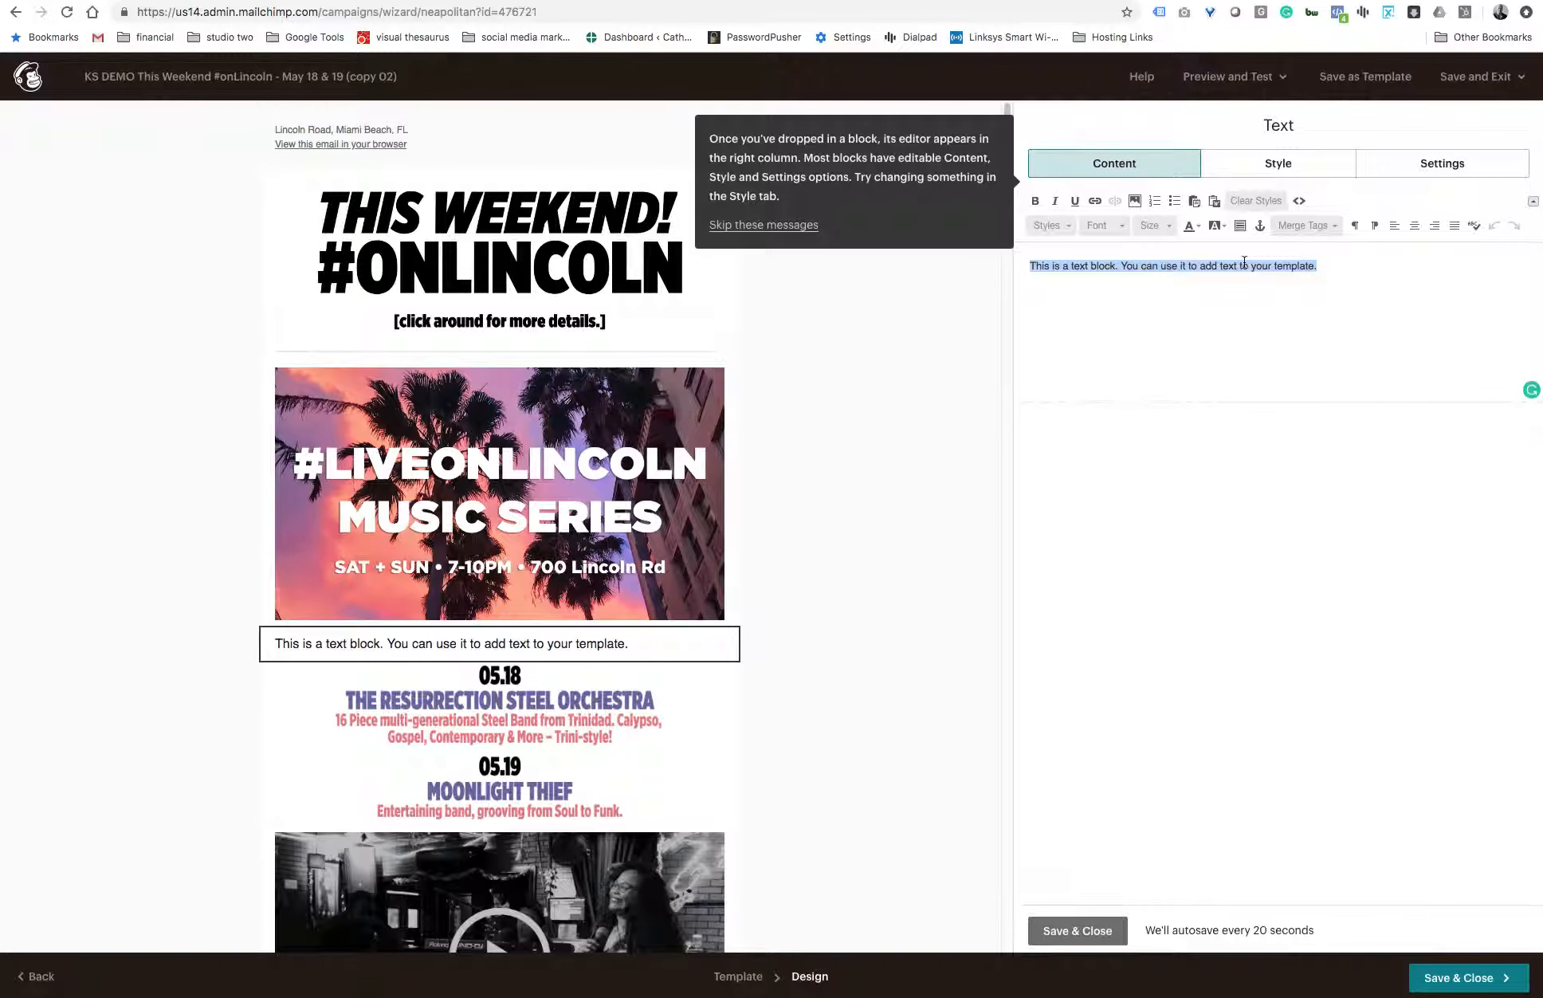
type("05.1")
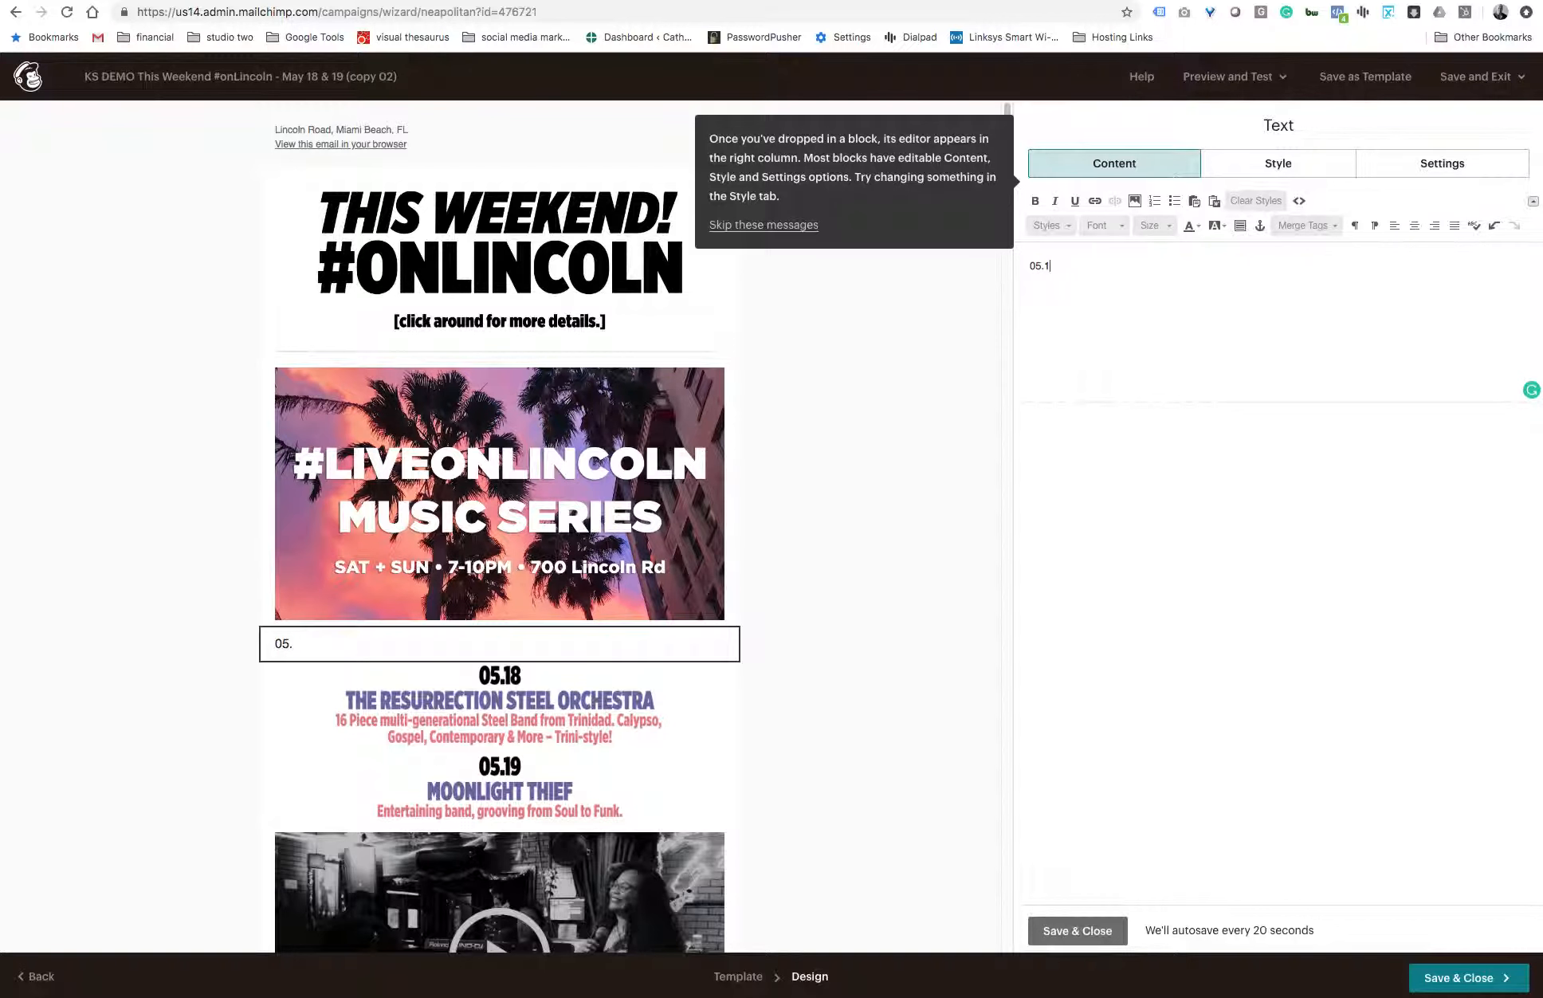
type("8")
- Add a second line reading "The Resurrction Steel Orchestra" below the date in the text block
key("Return")
type("T")
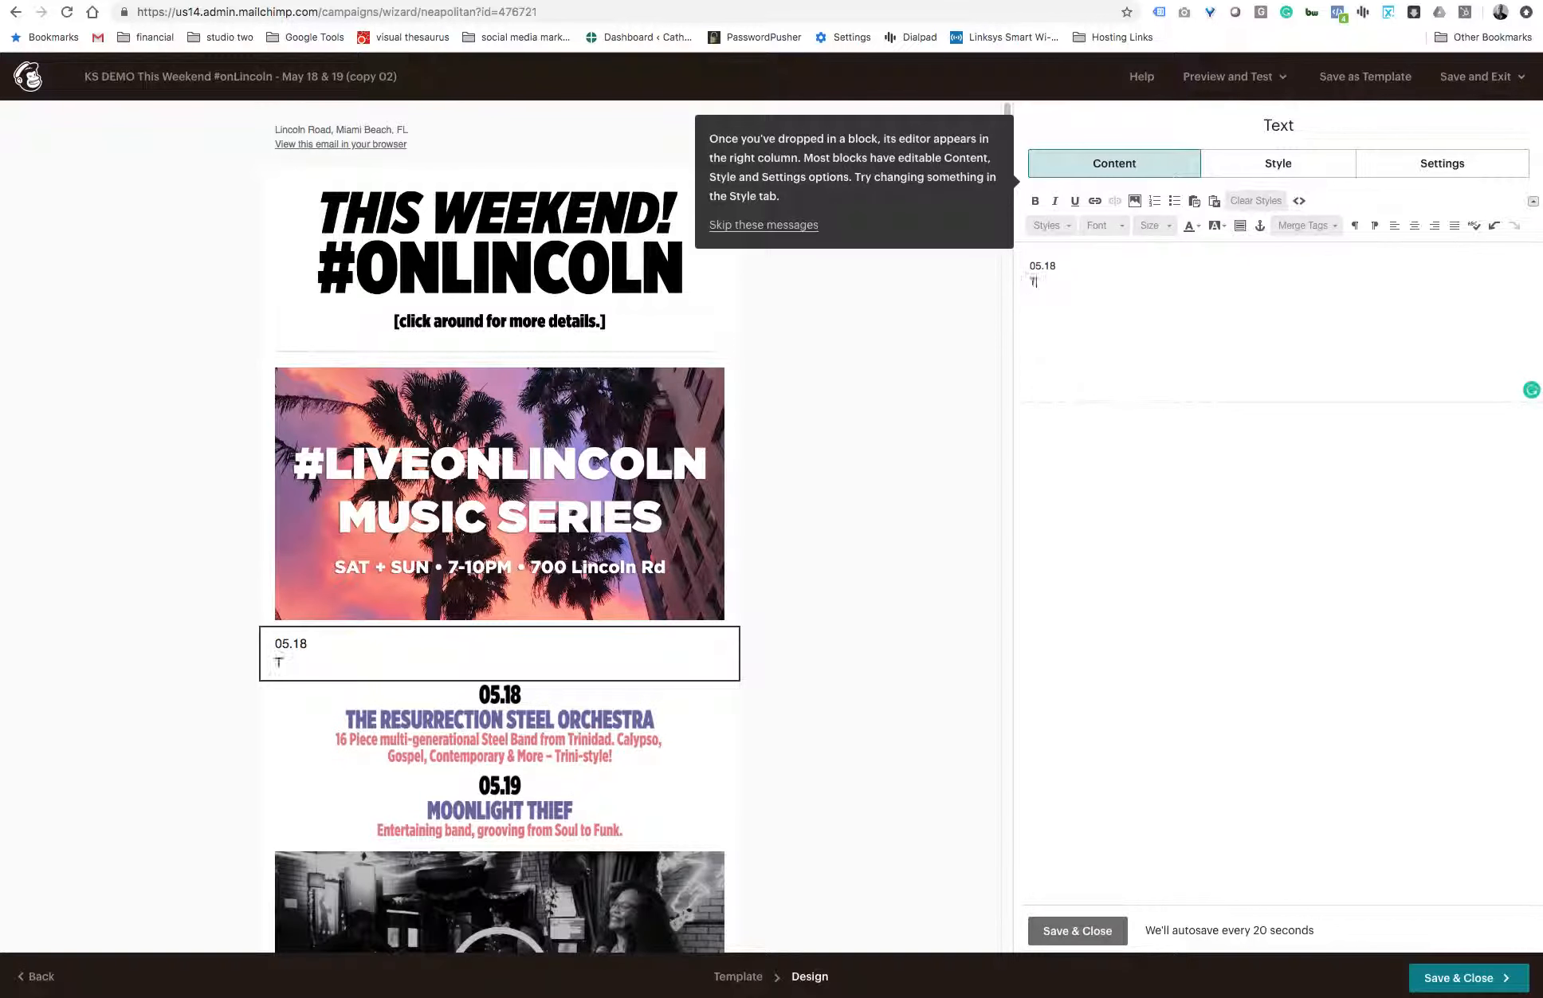
type("he Resurrction Steel ")
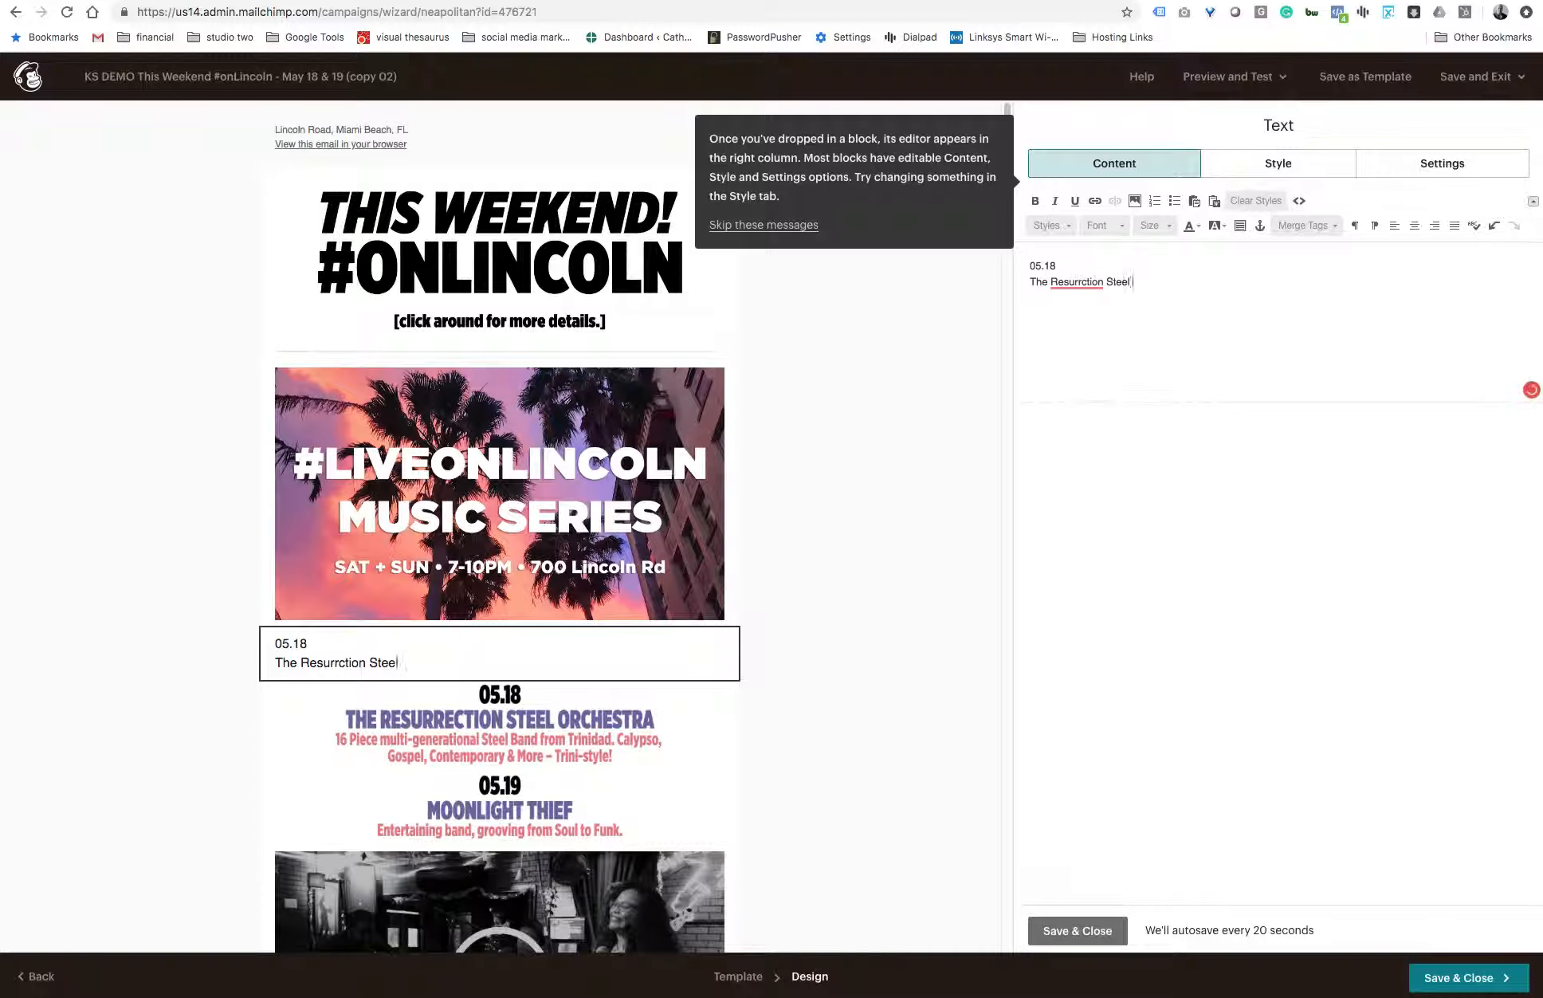
type("Orchesta")
key("BackSpace")
type("tra")
key("Return")
- Enter the third line "16 Piece multi-generational Steel Band from Trinidad. Calypso" in the text block
type("16")
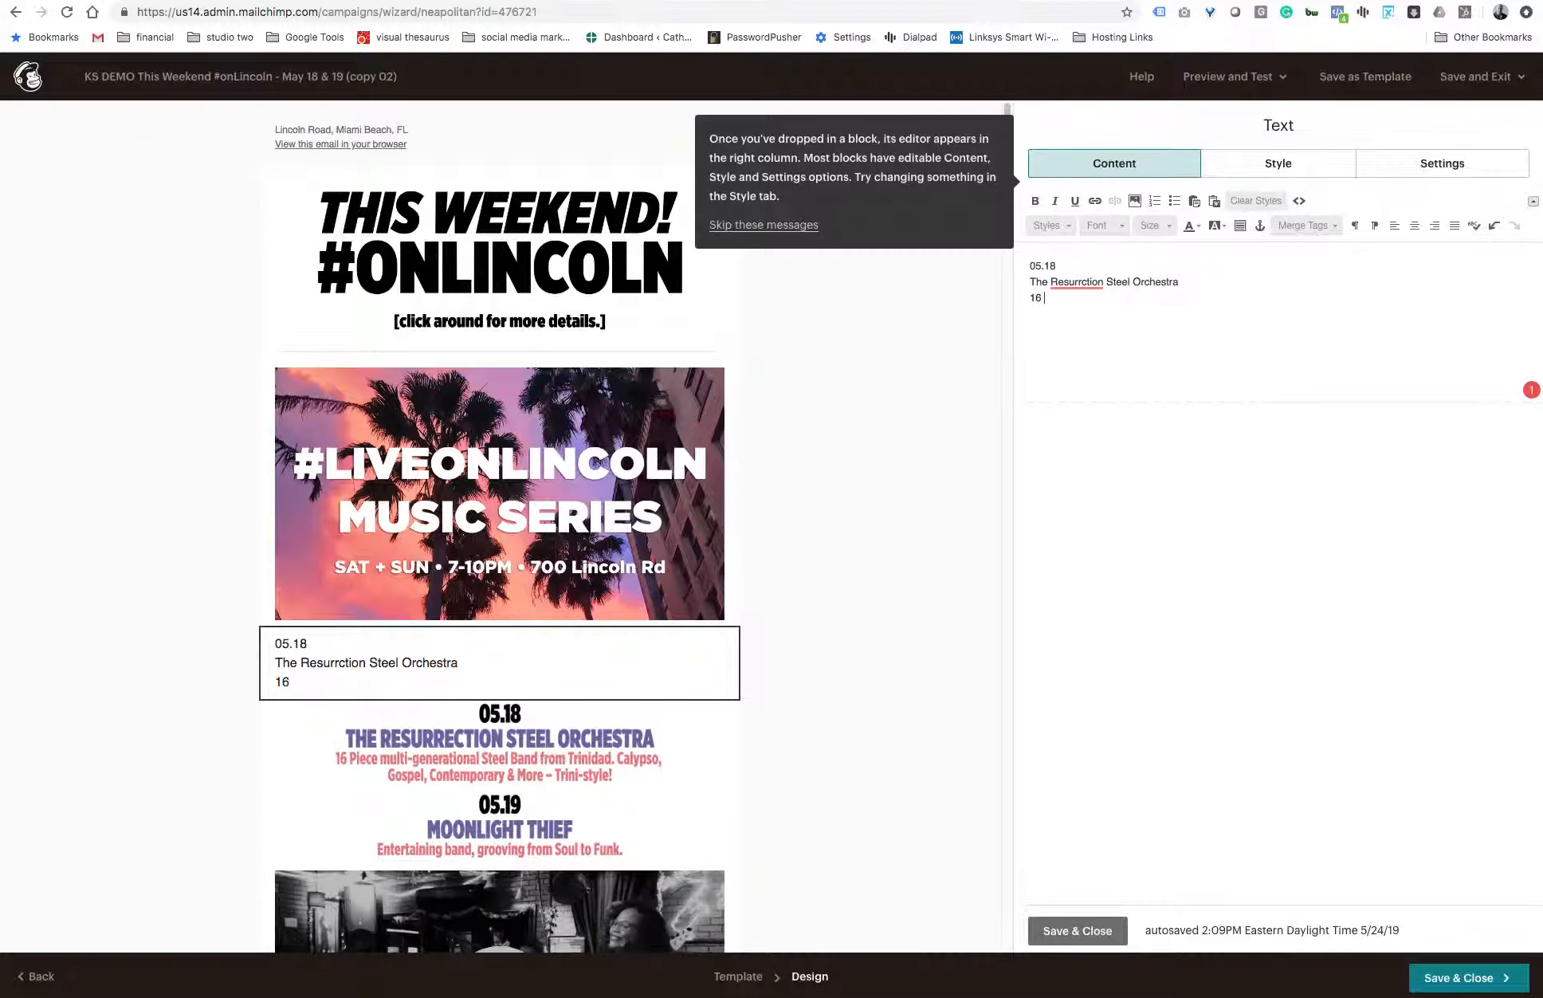
type(" Piece multi-generational")
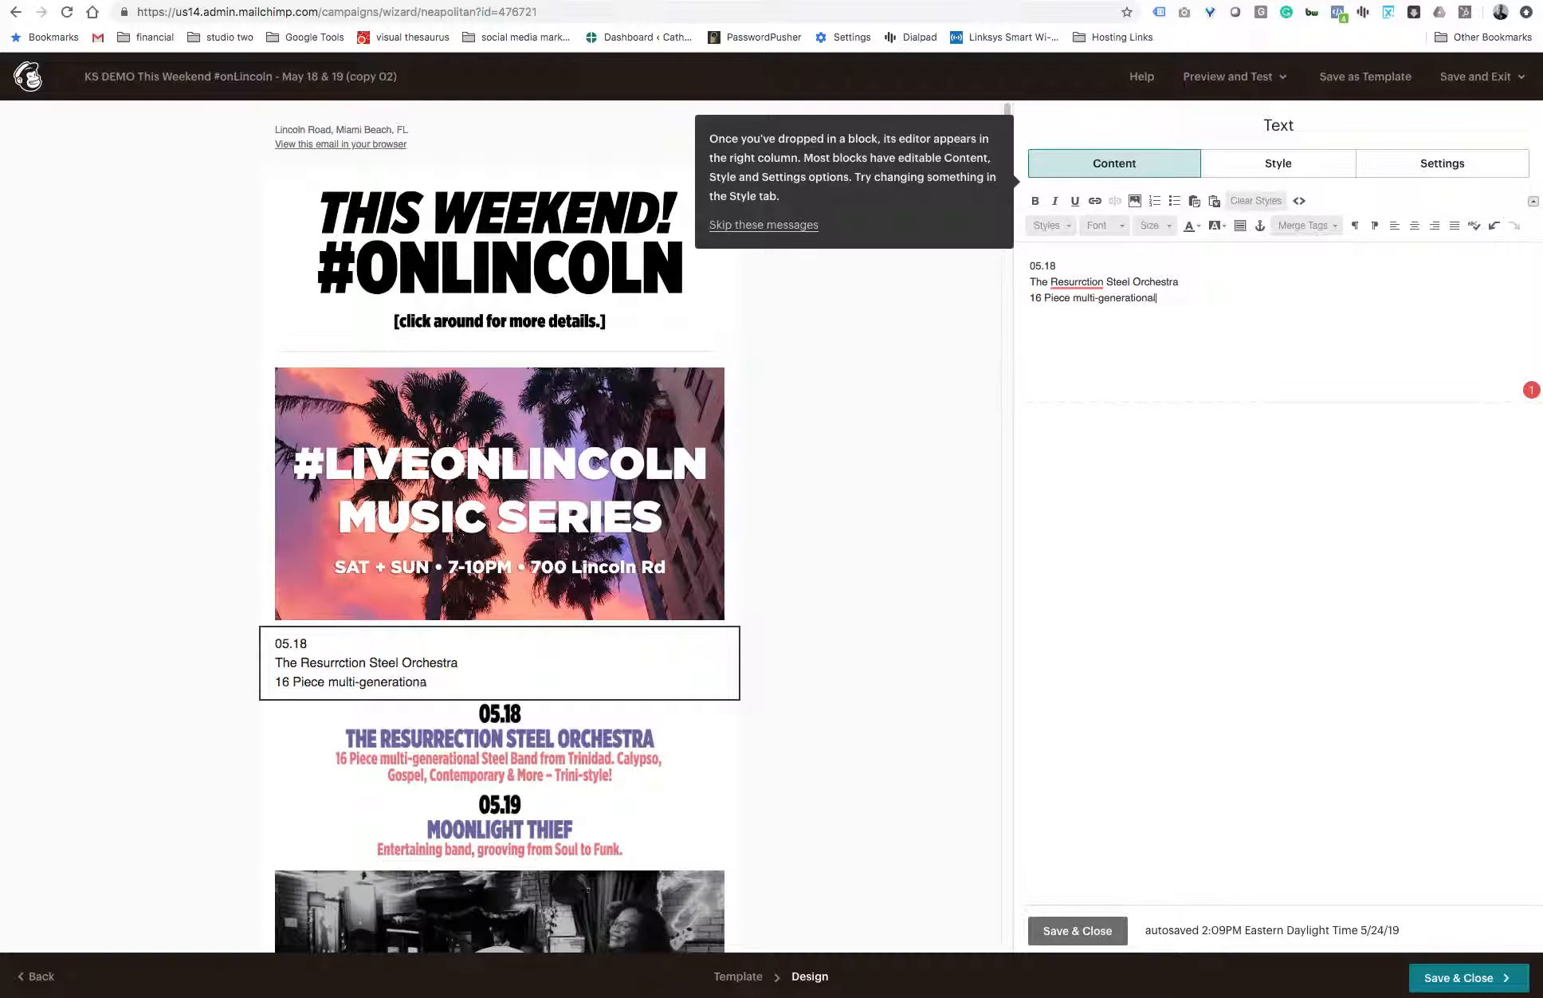
type(" Steel Band from Trinida")
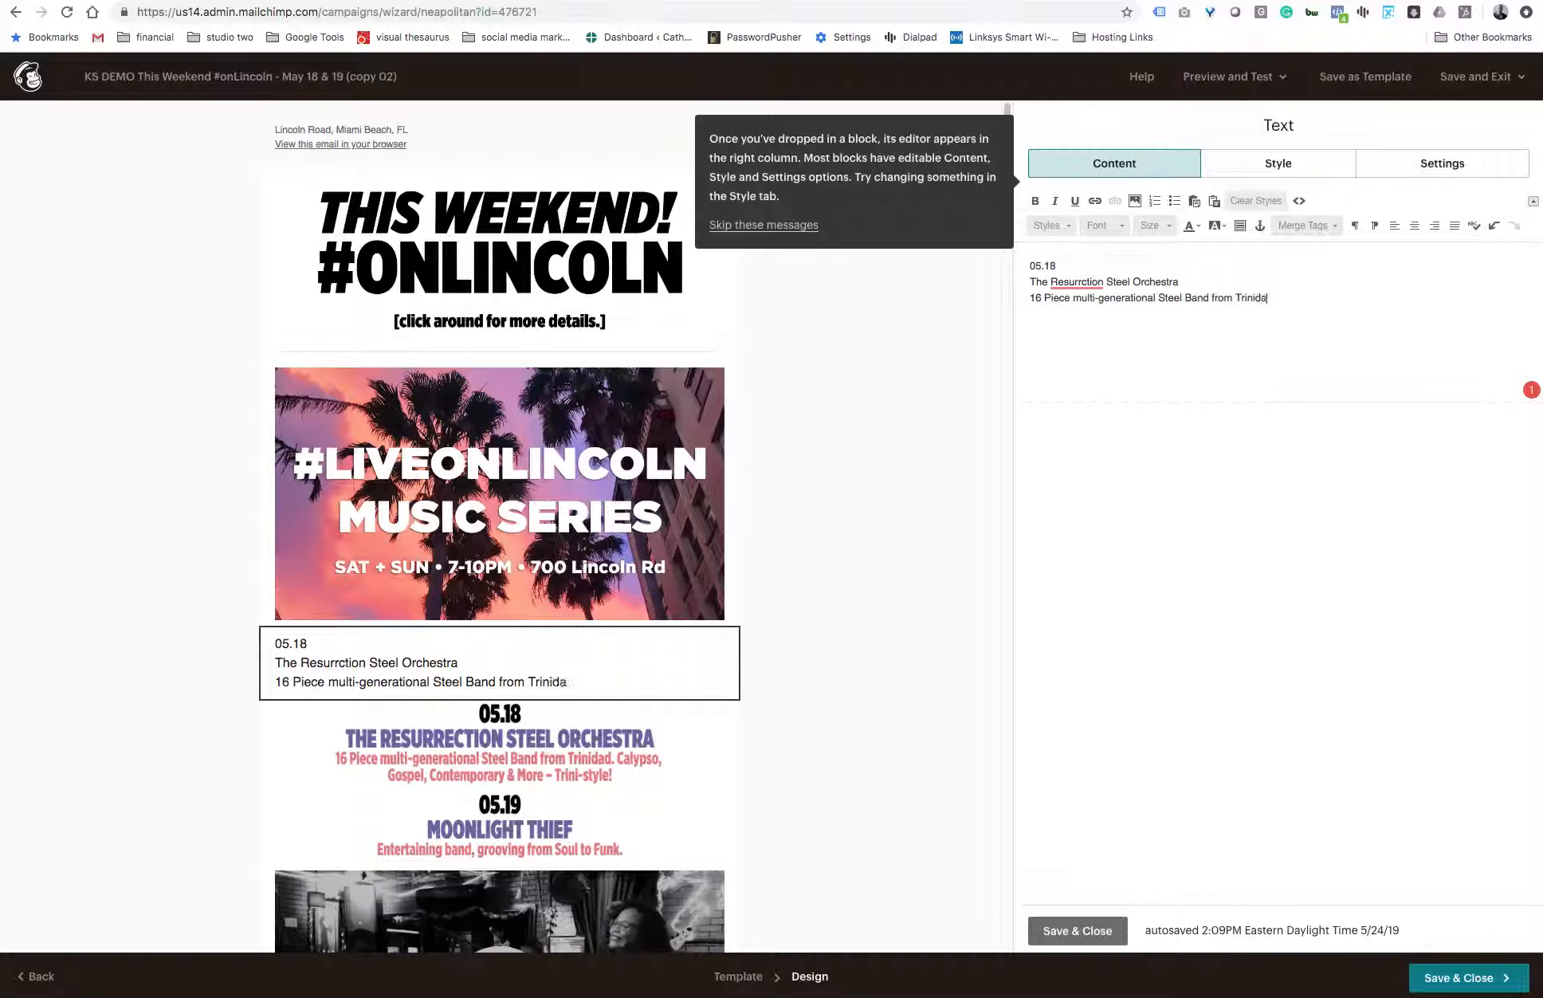
type("d. Calypso")
- Make all three lines of the text block bold and centred
key("super+a")
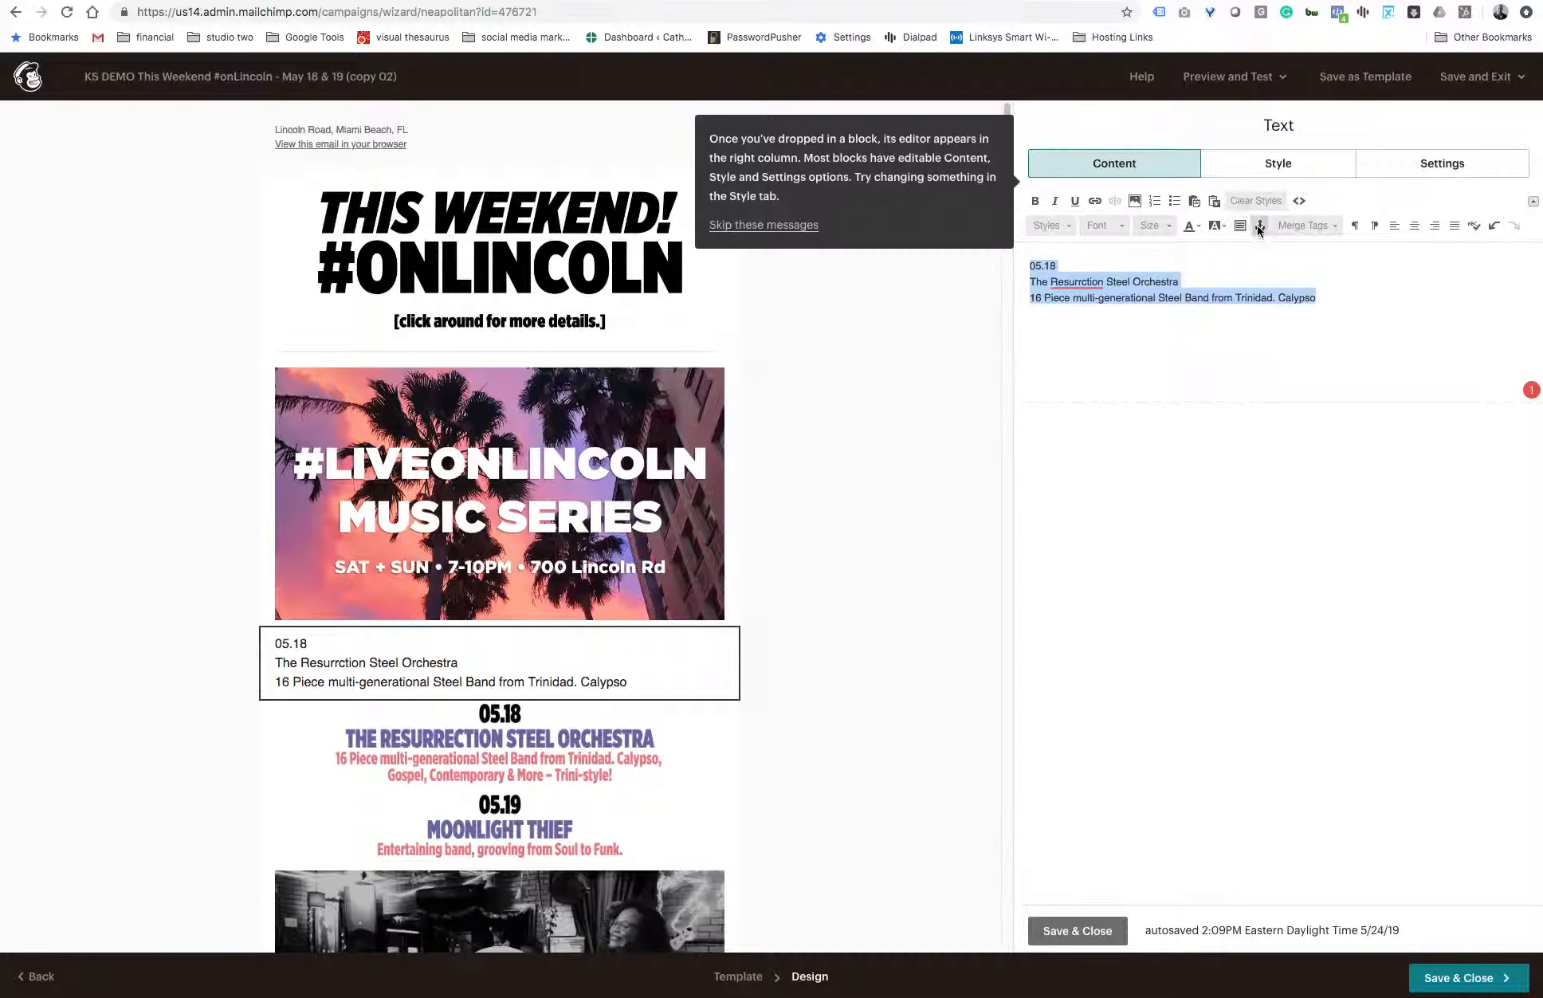
left_click(1036, 202)
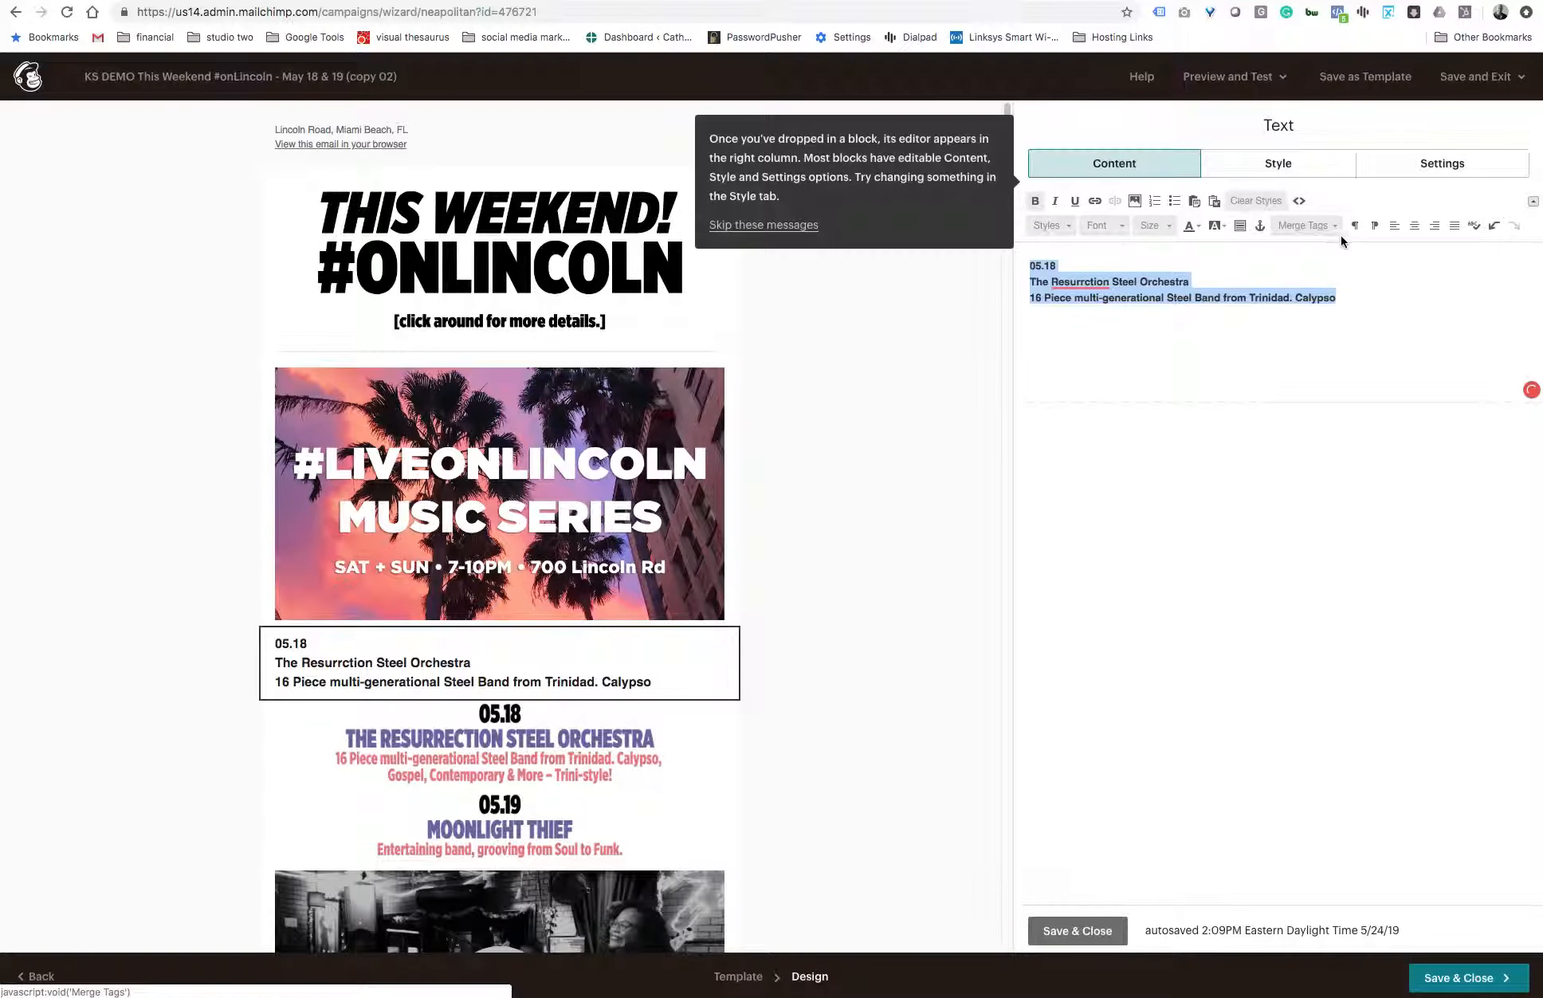
left_click(1416, 227)
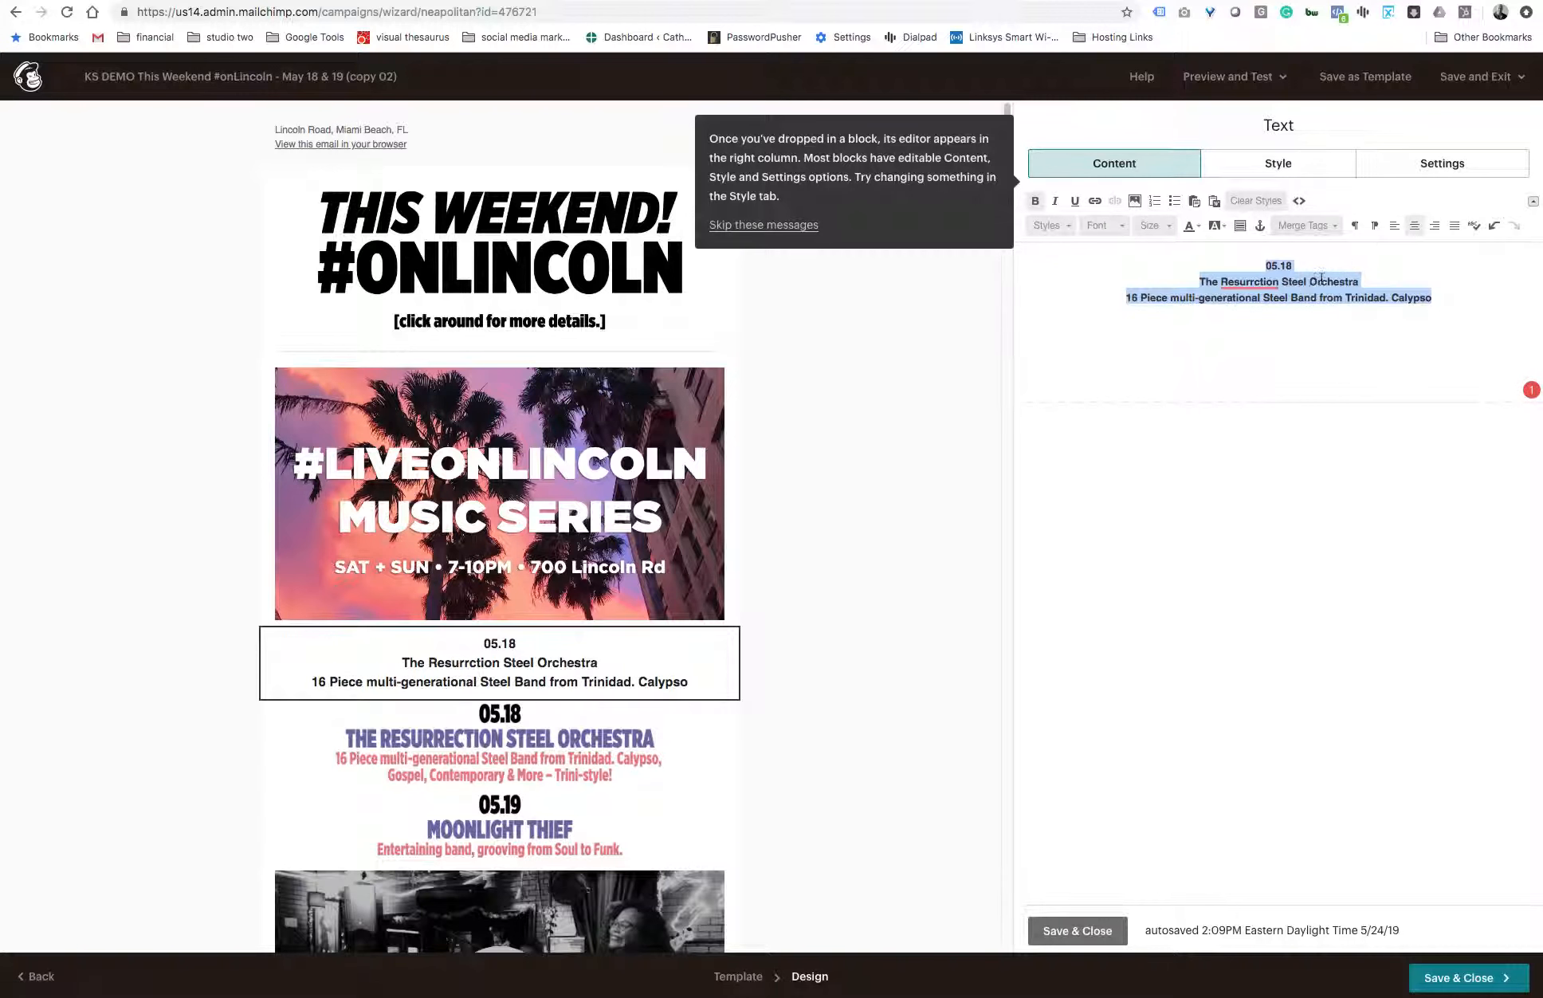
- Apply the heading 1 style to the "05.18" date line
left_click(1326, 275)
left_click_drag(1326, 268, 1236, 265)
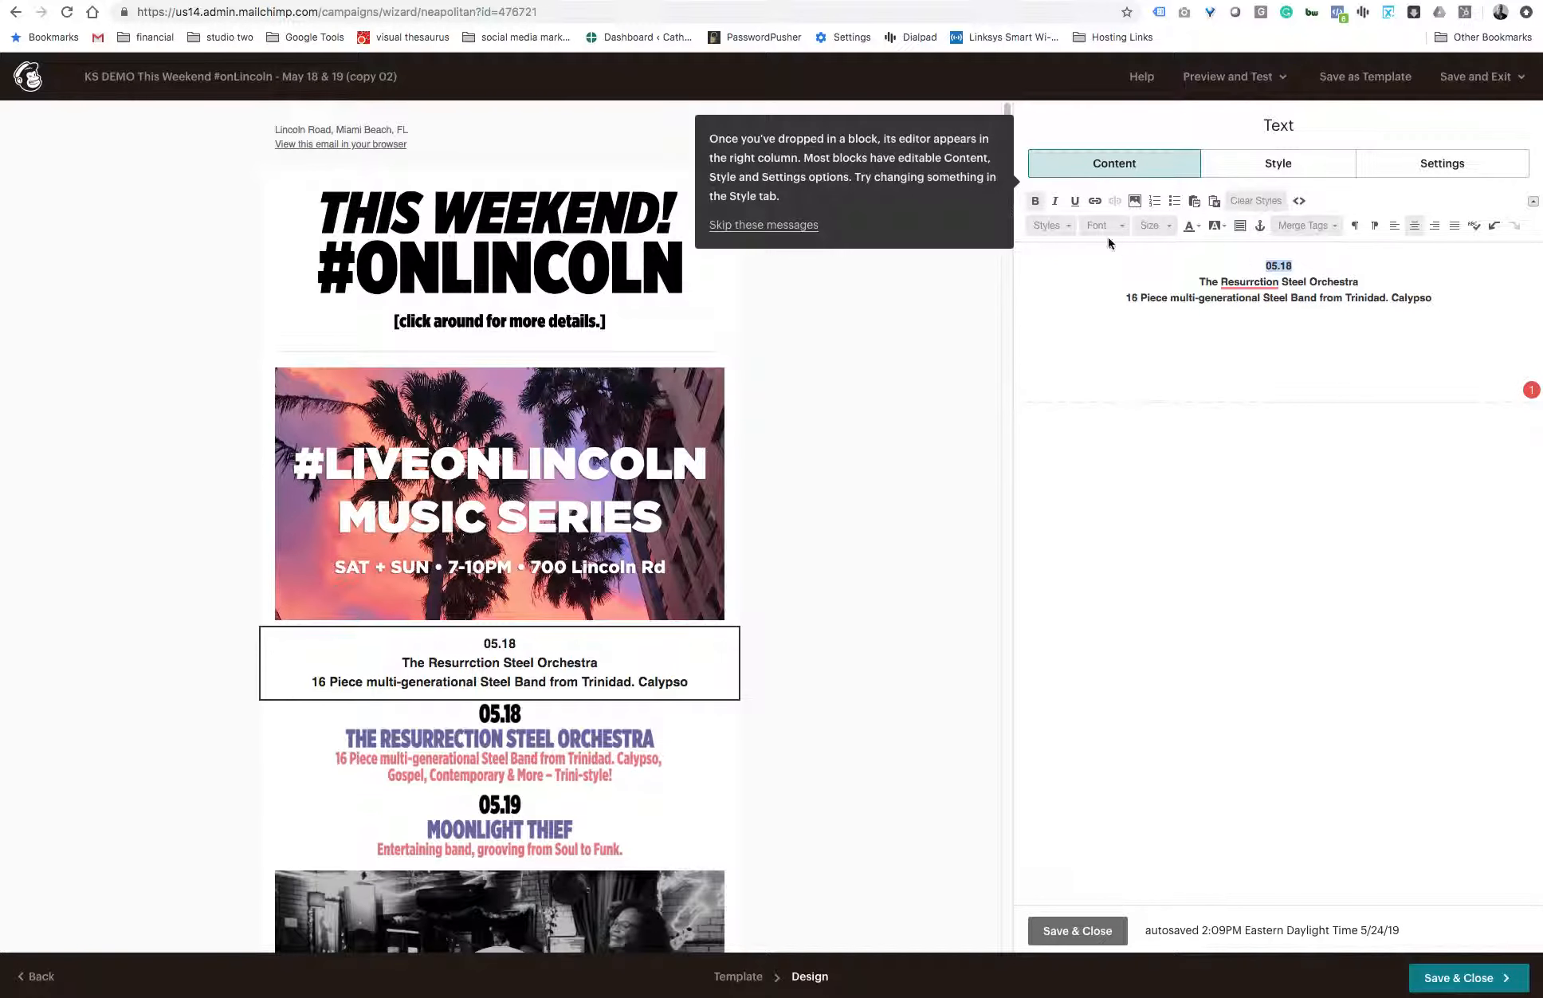
left_click(1065, 224)
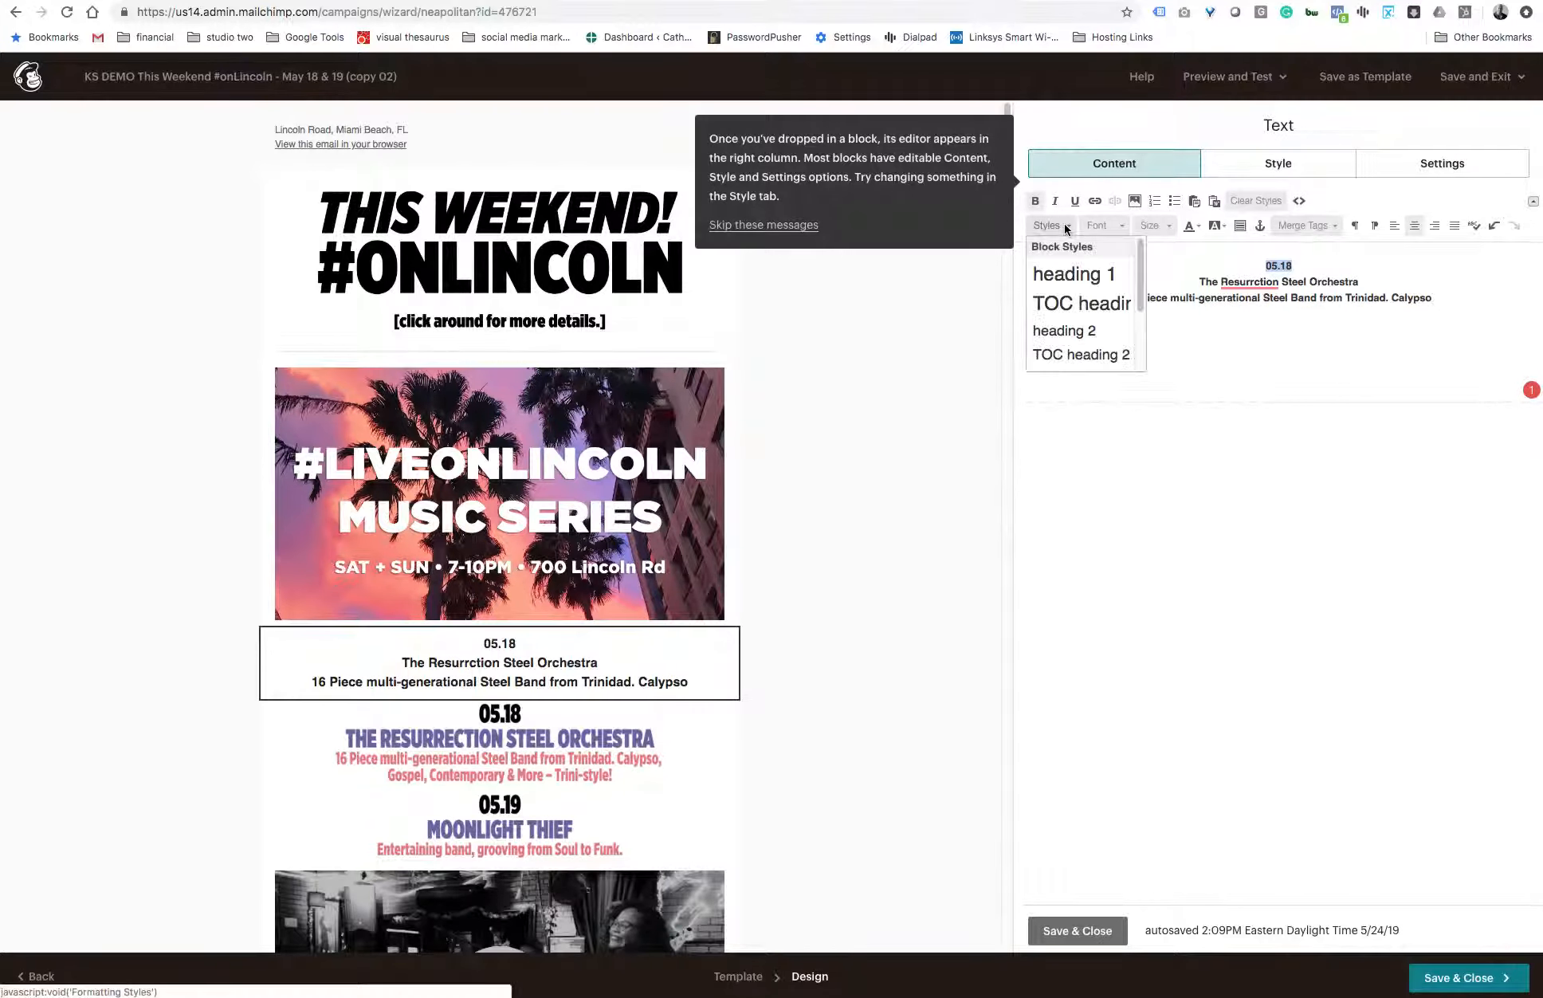
left_click(1070, 284)
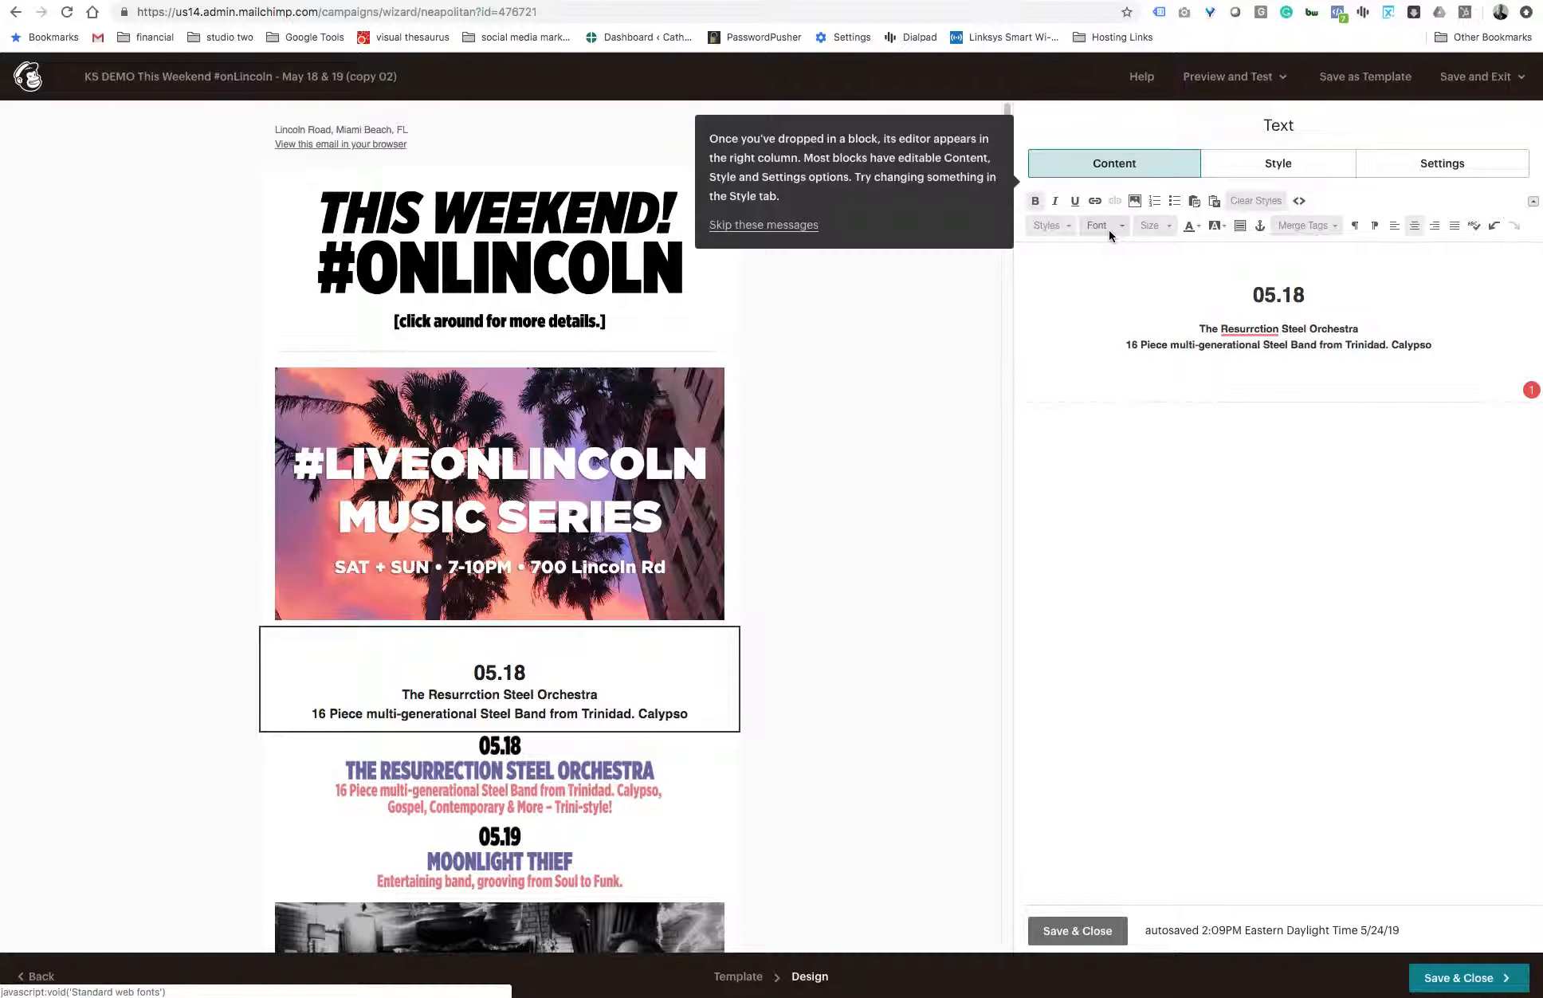
left_click(1109, 229)
scroll(1119, 318, "down", 3)
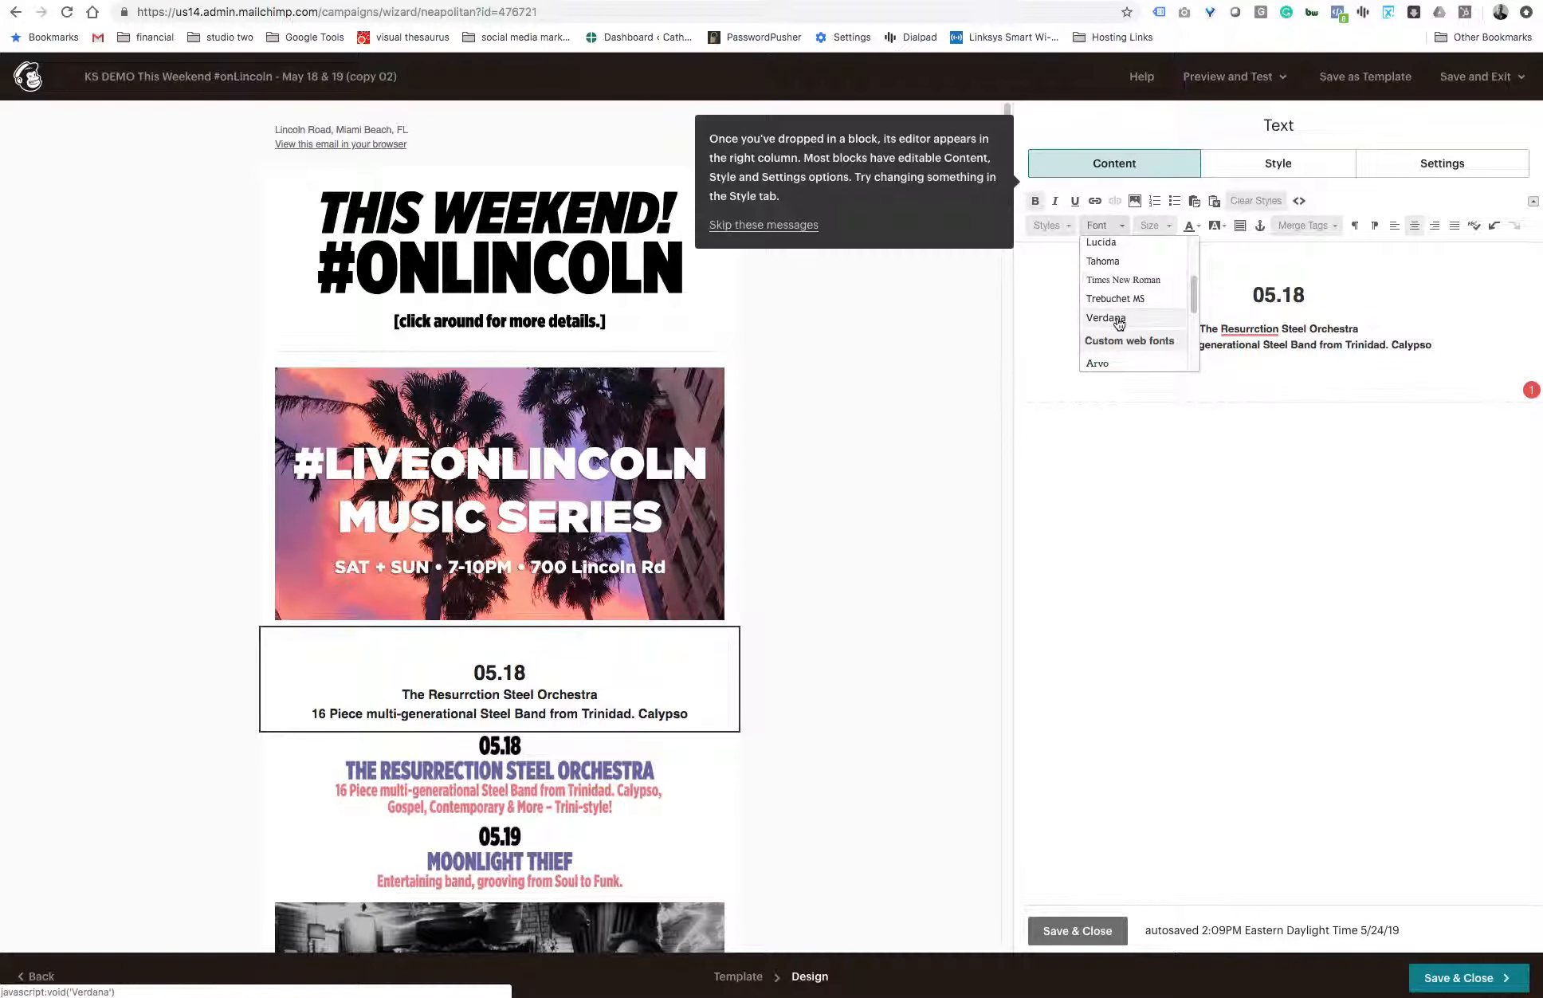
left_click(1114, 299)
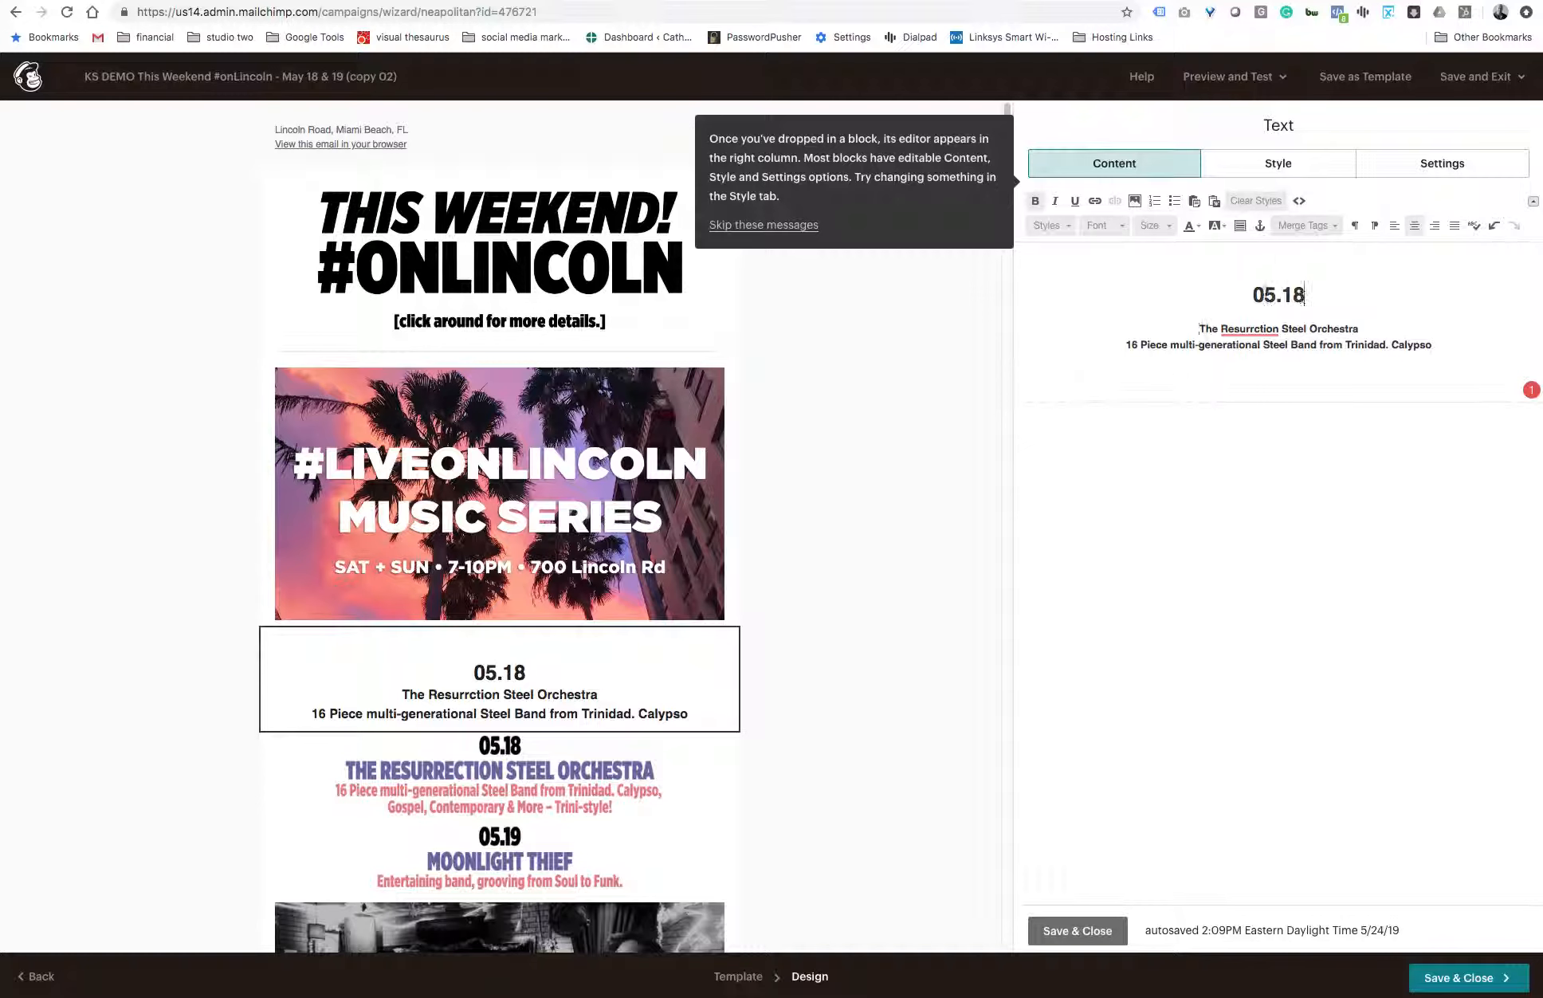
left_click_drag(1305, 291, 1219, 293)
left_click(1225, 227)
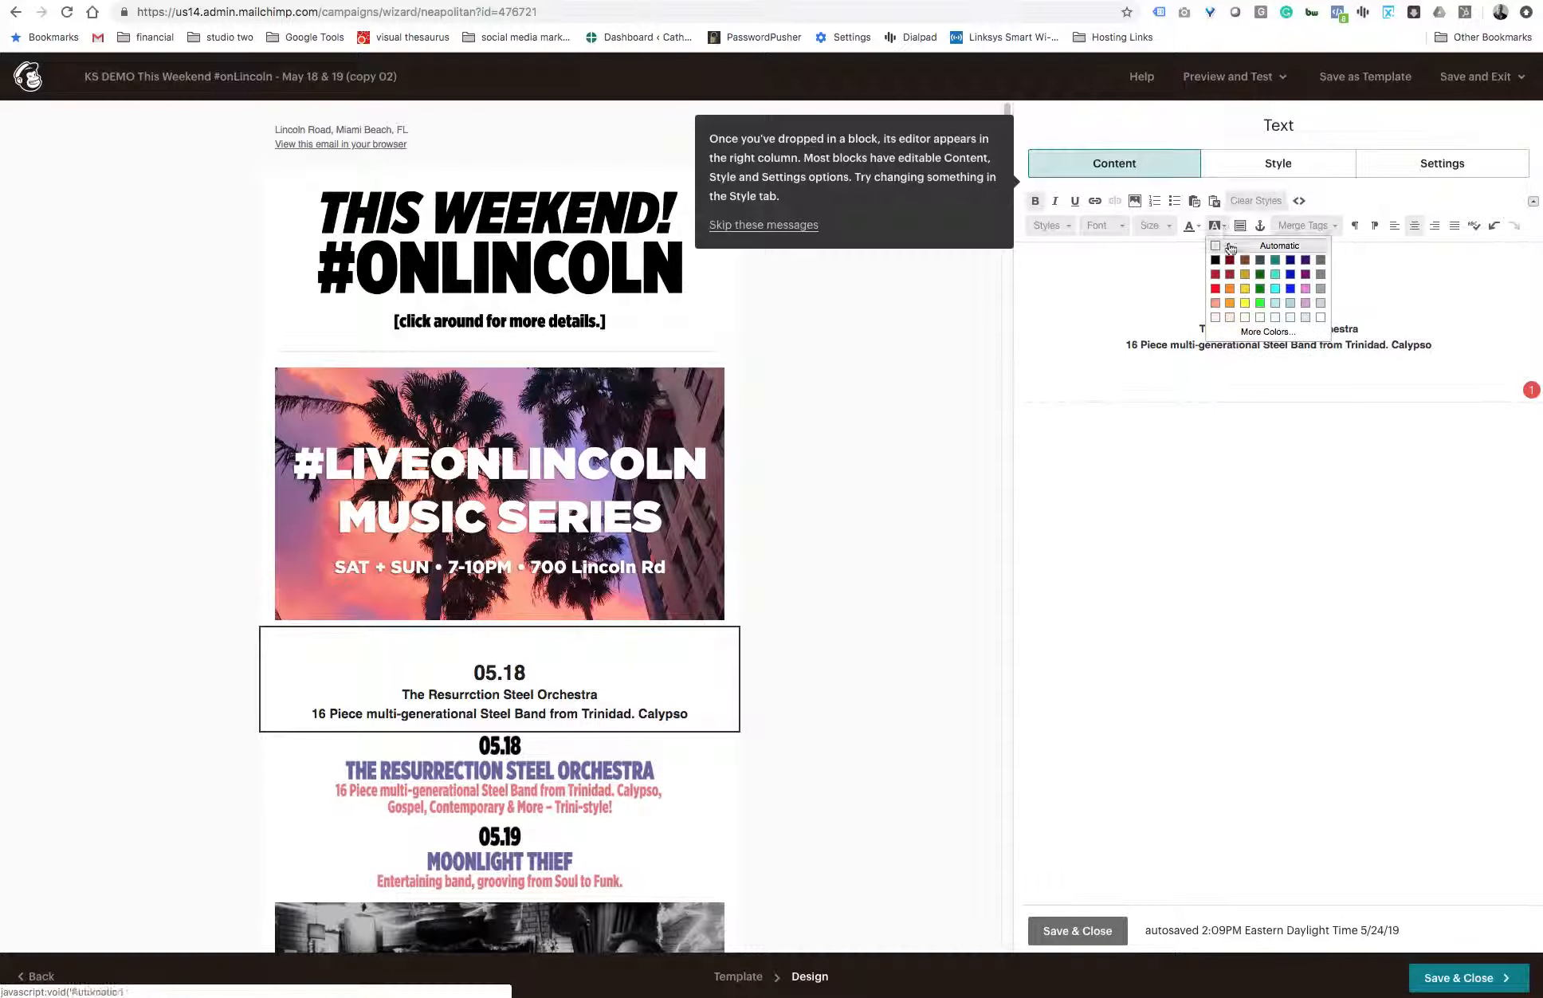
left_click(1290, 274)
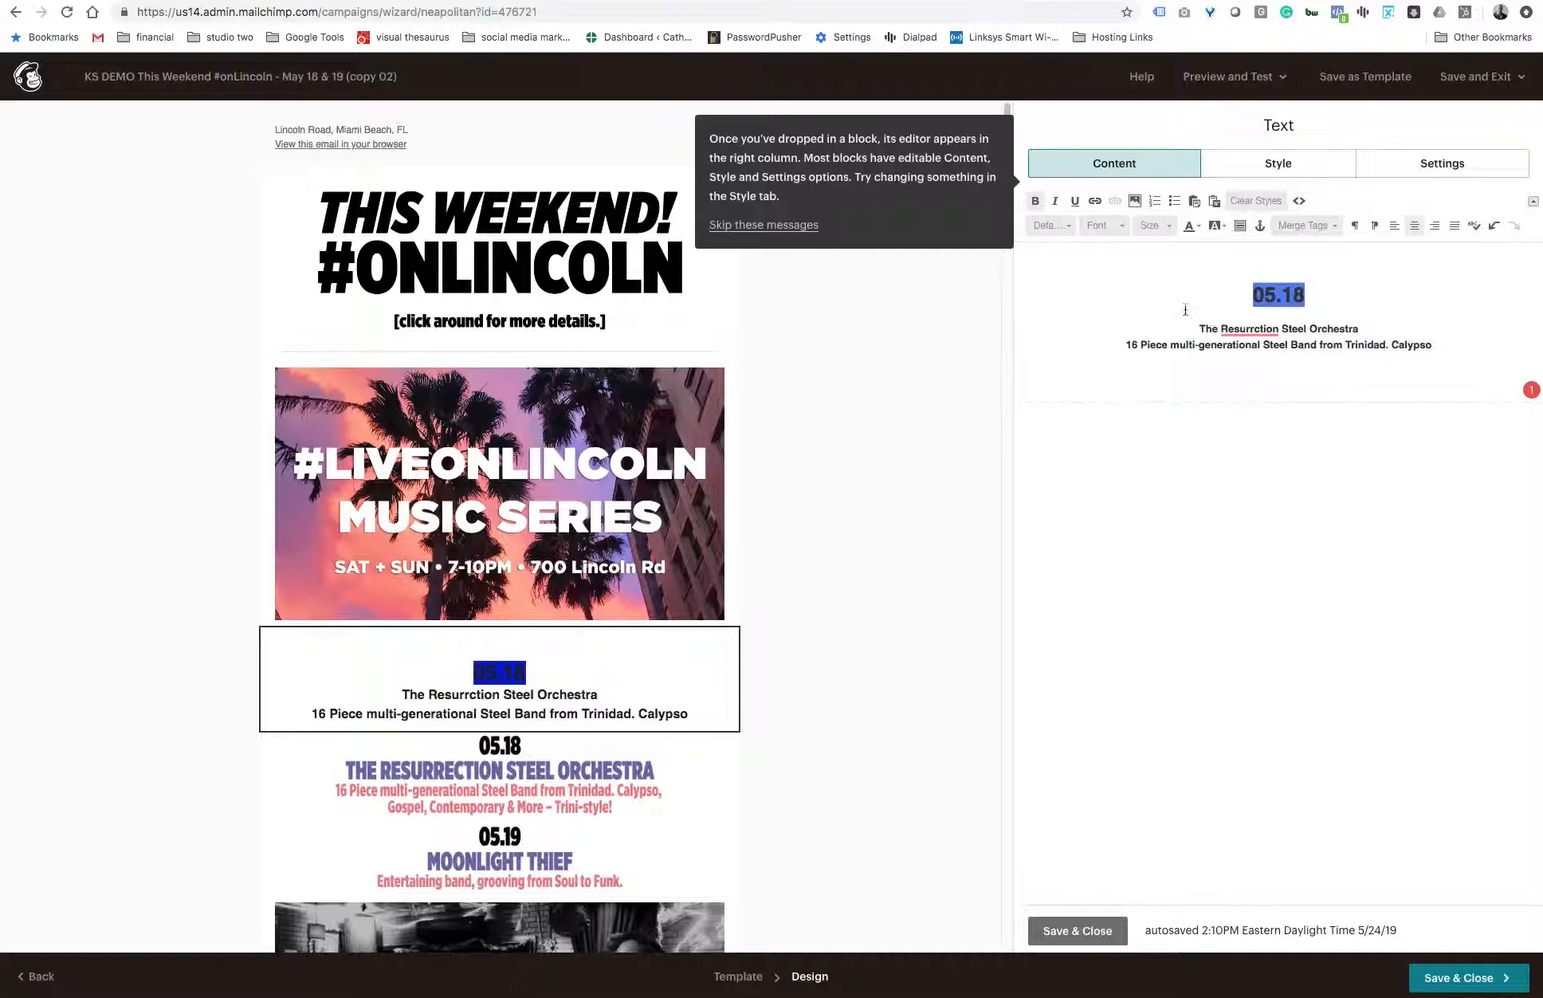
key("super+z")
- Set the text colour of the "05.18" heading to blue
left_click(1201, 229)
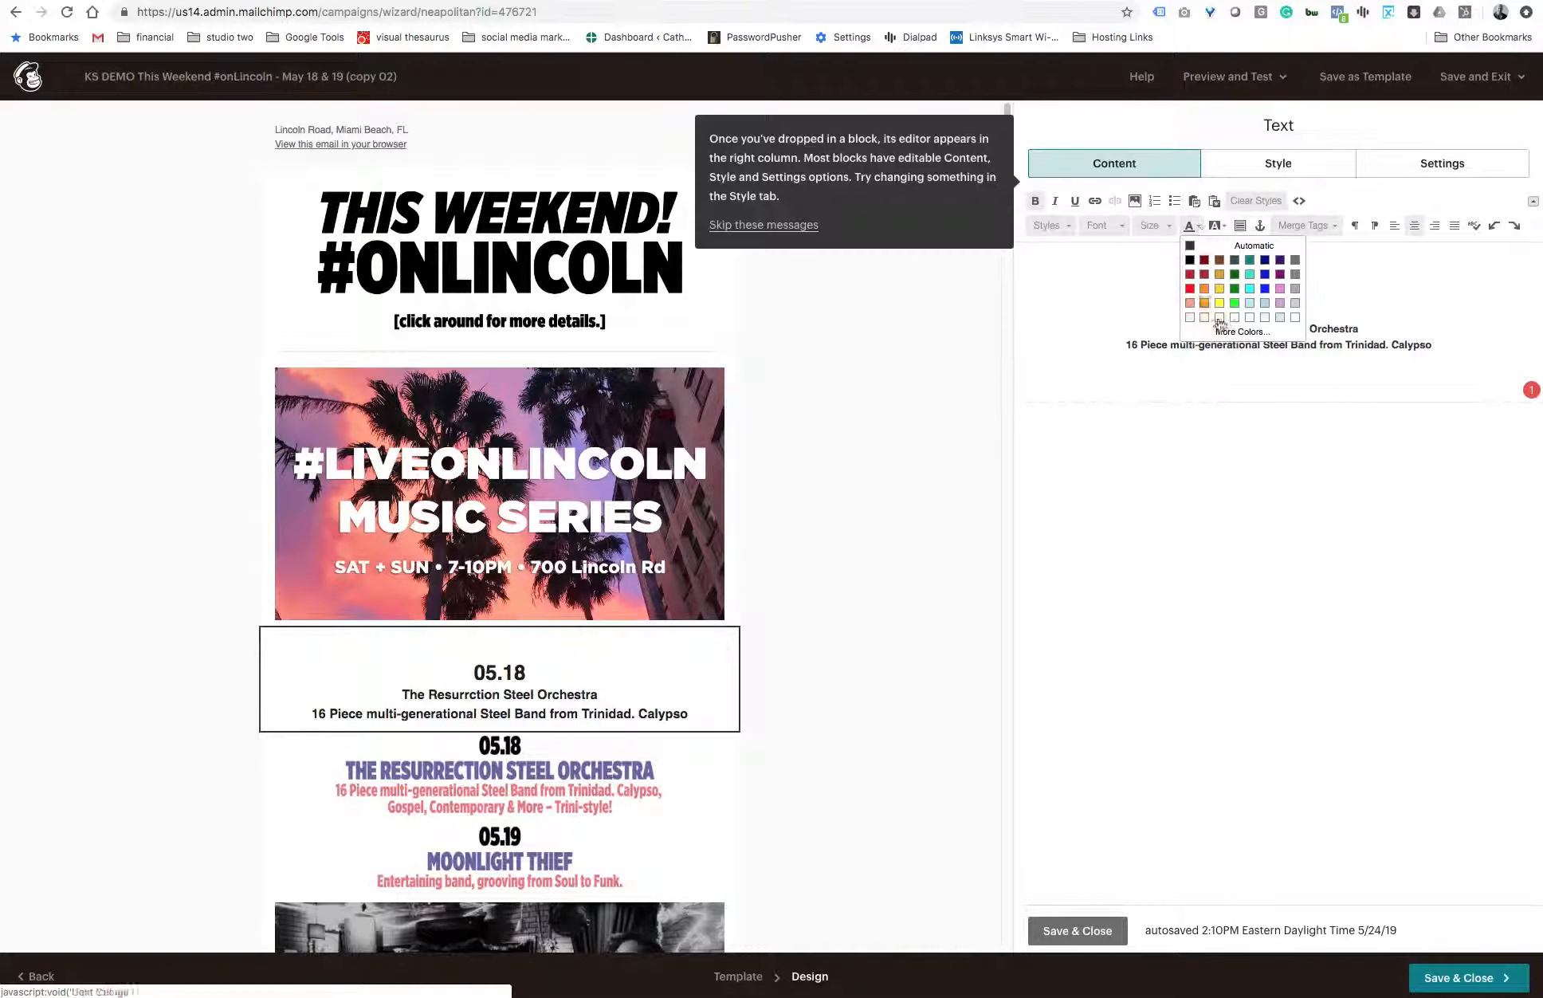
left_click(1267, 276)
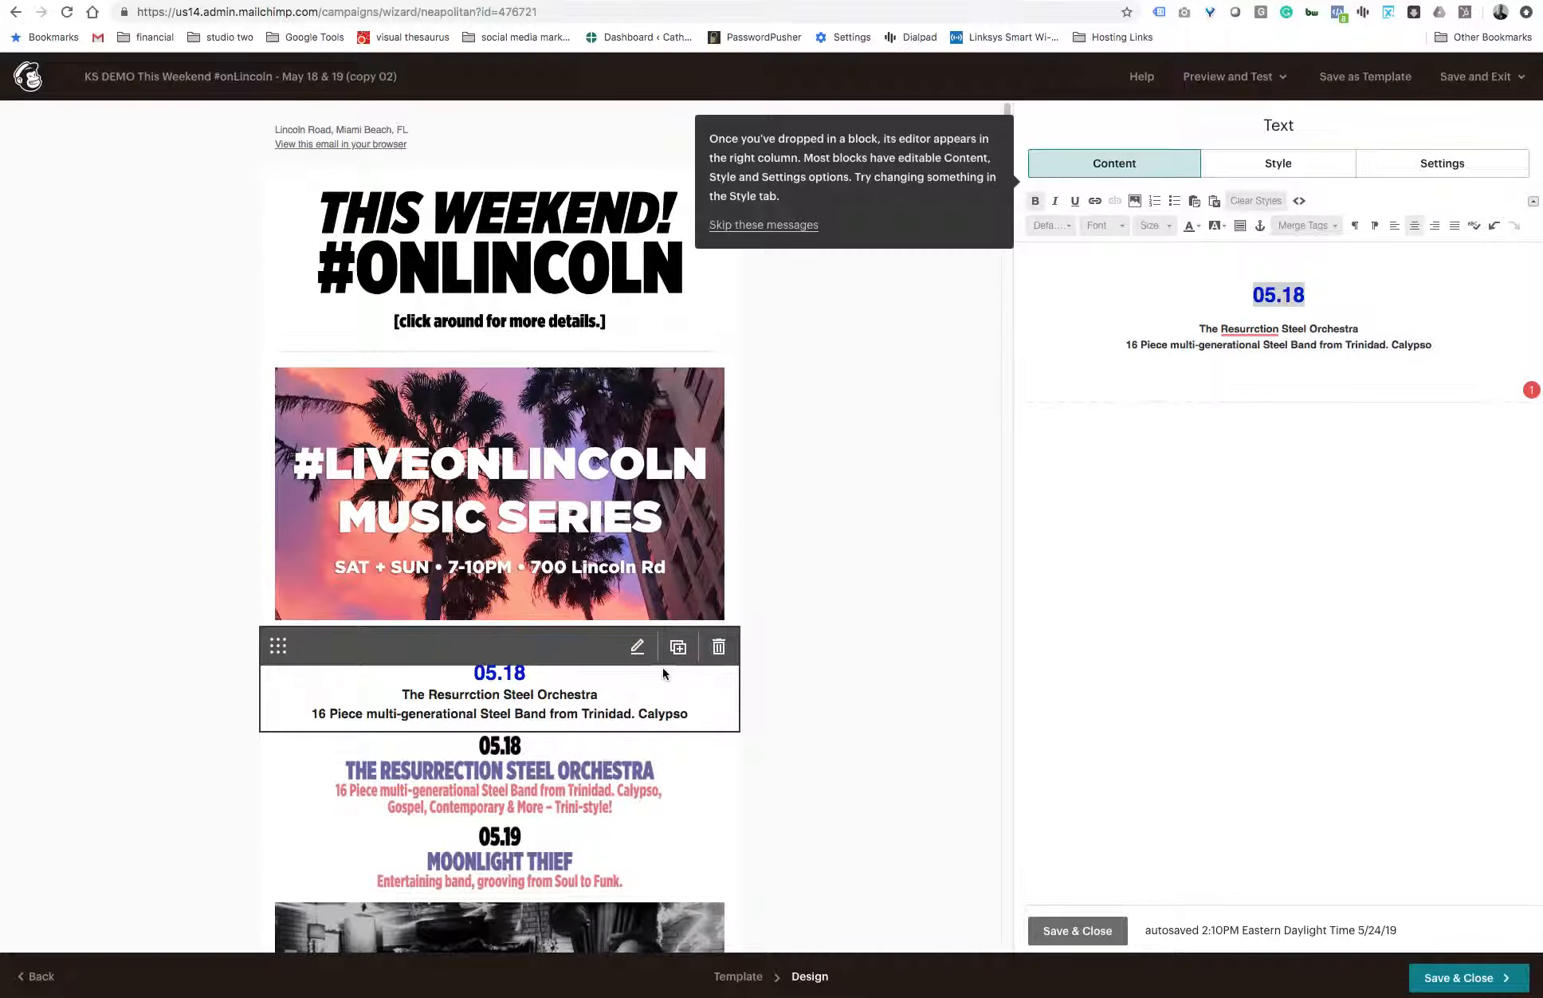
left_click(1256, 294)
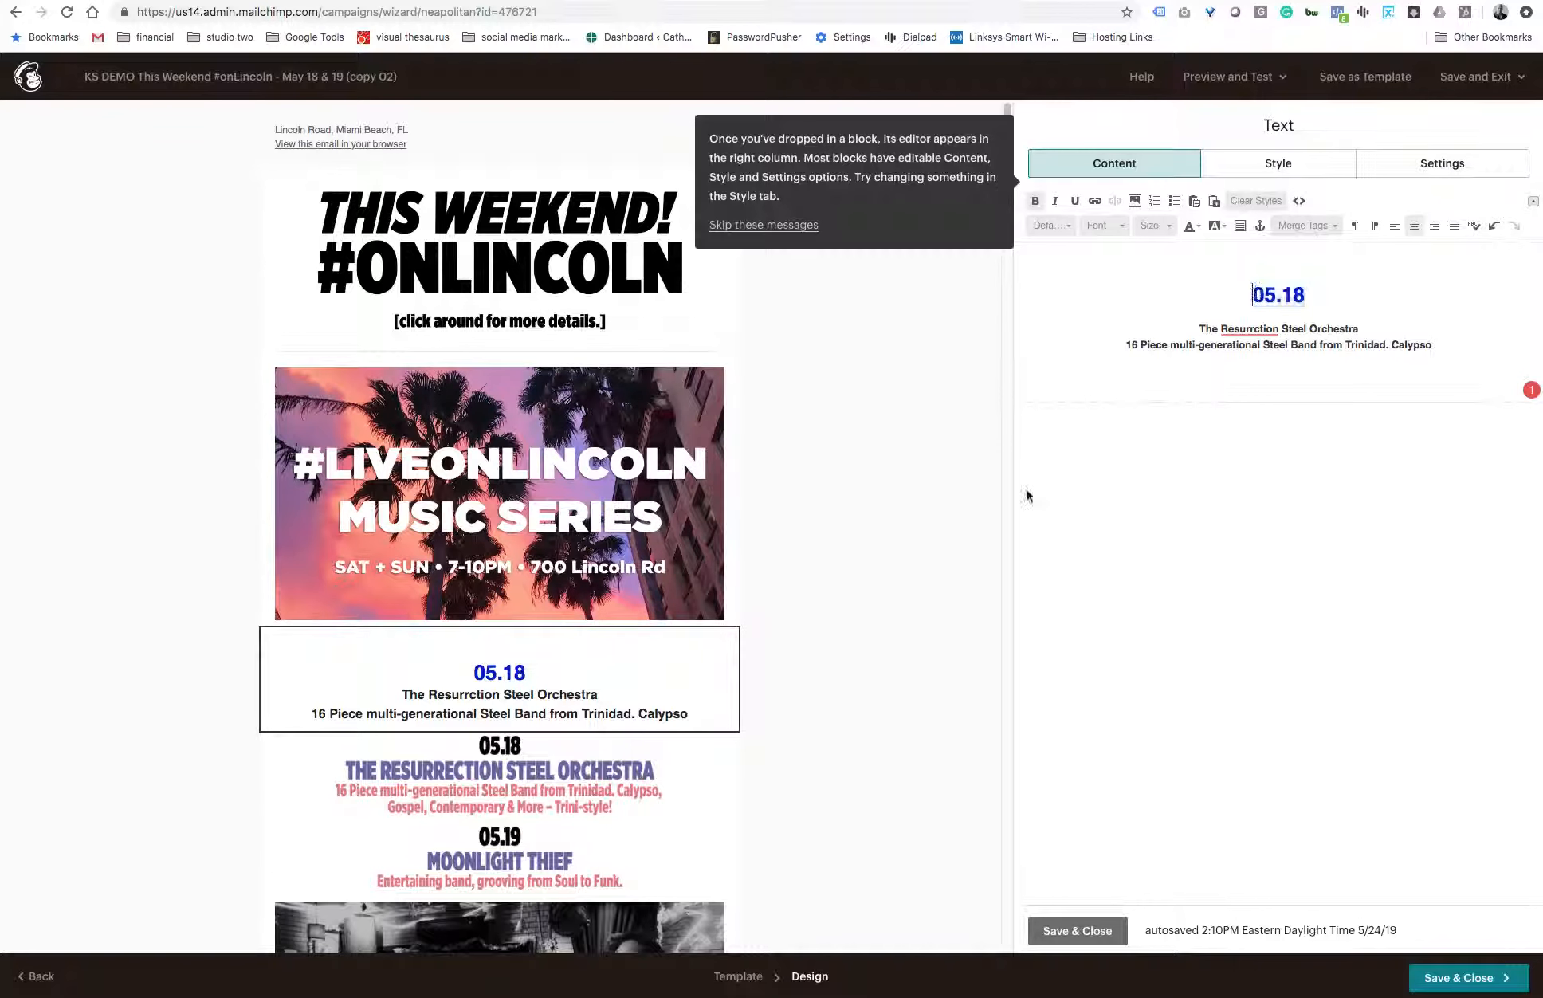
- Select the image block with the 05.18 act, and save and close the email design to return to the campaign overview
left_click(695, 790)
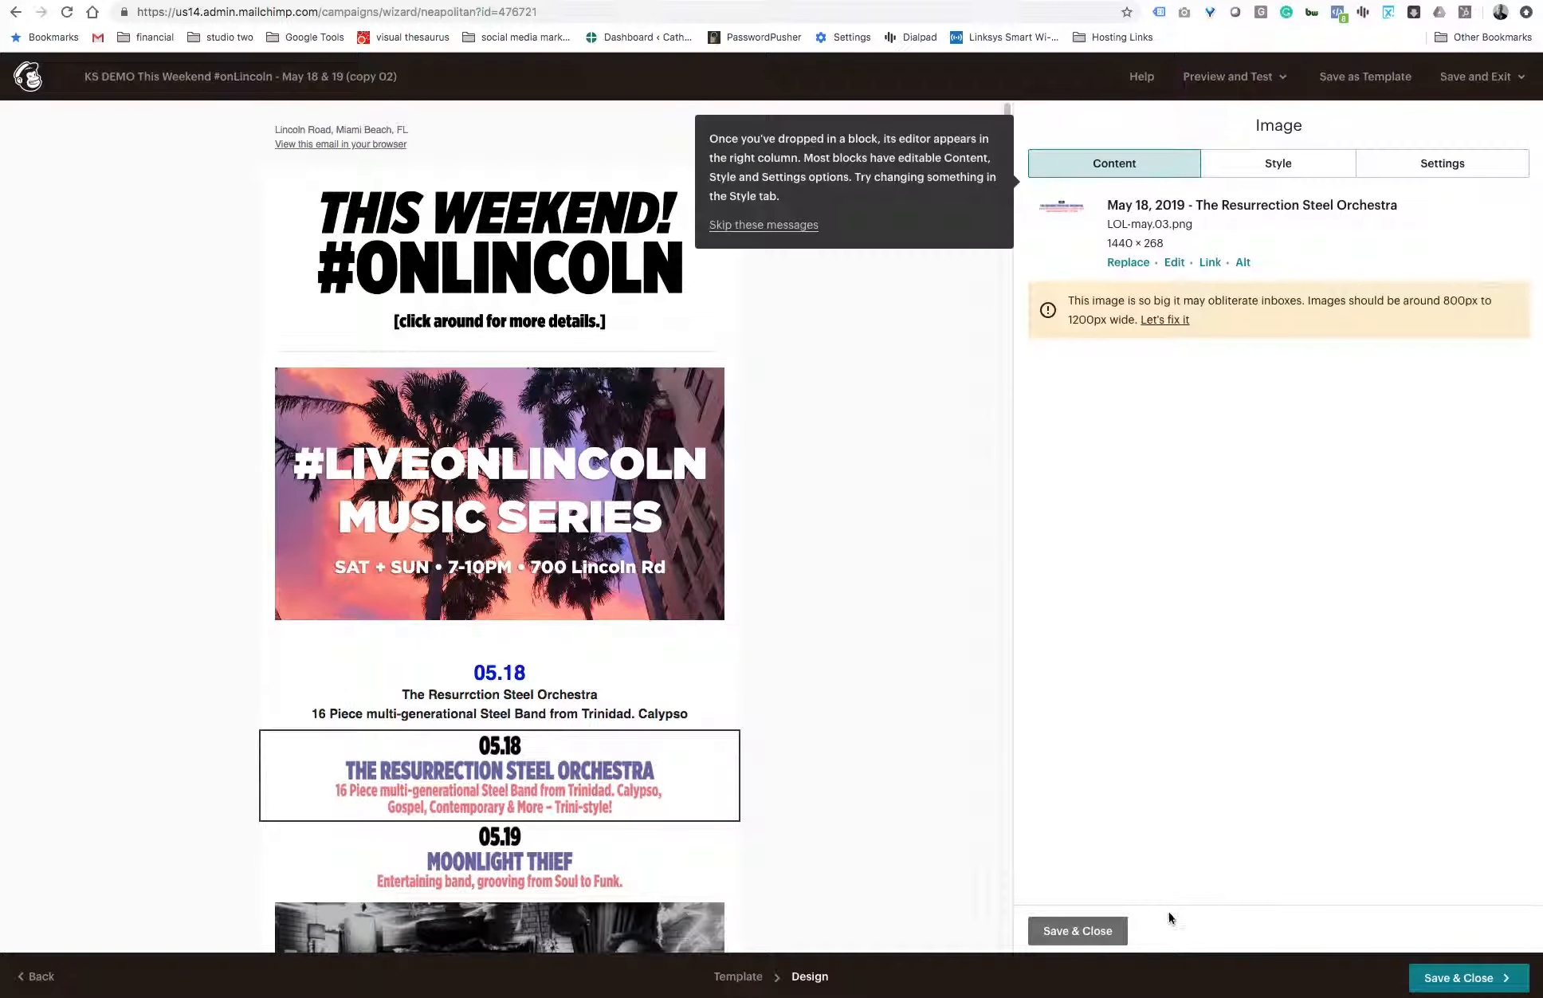
left_click(1448, 982)
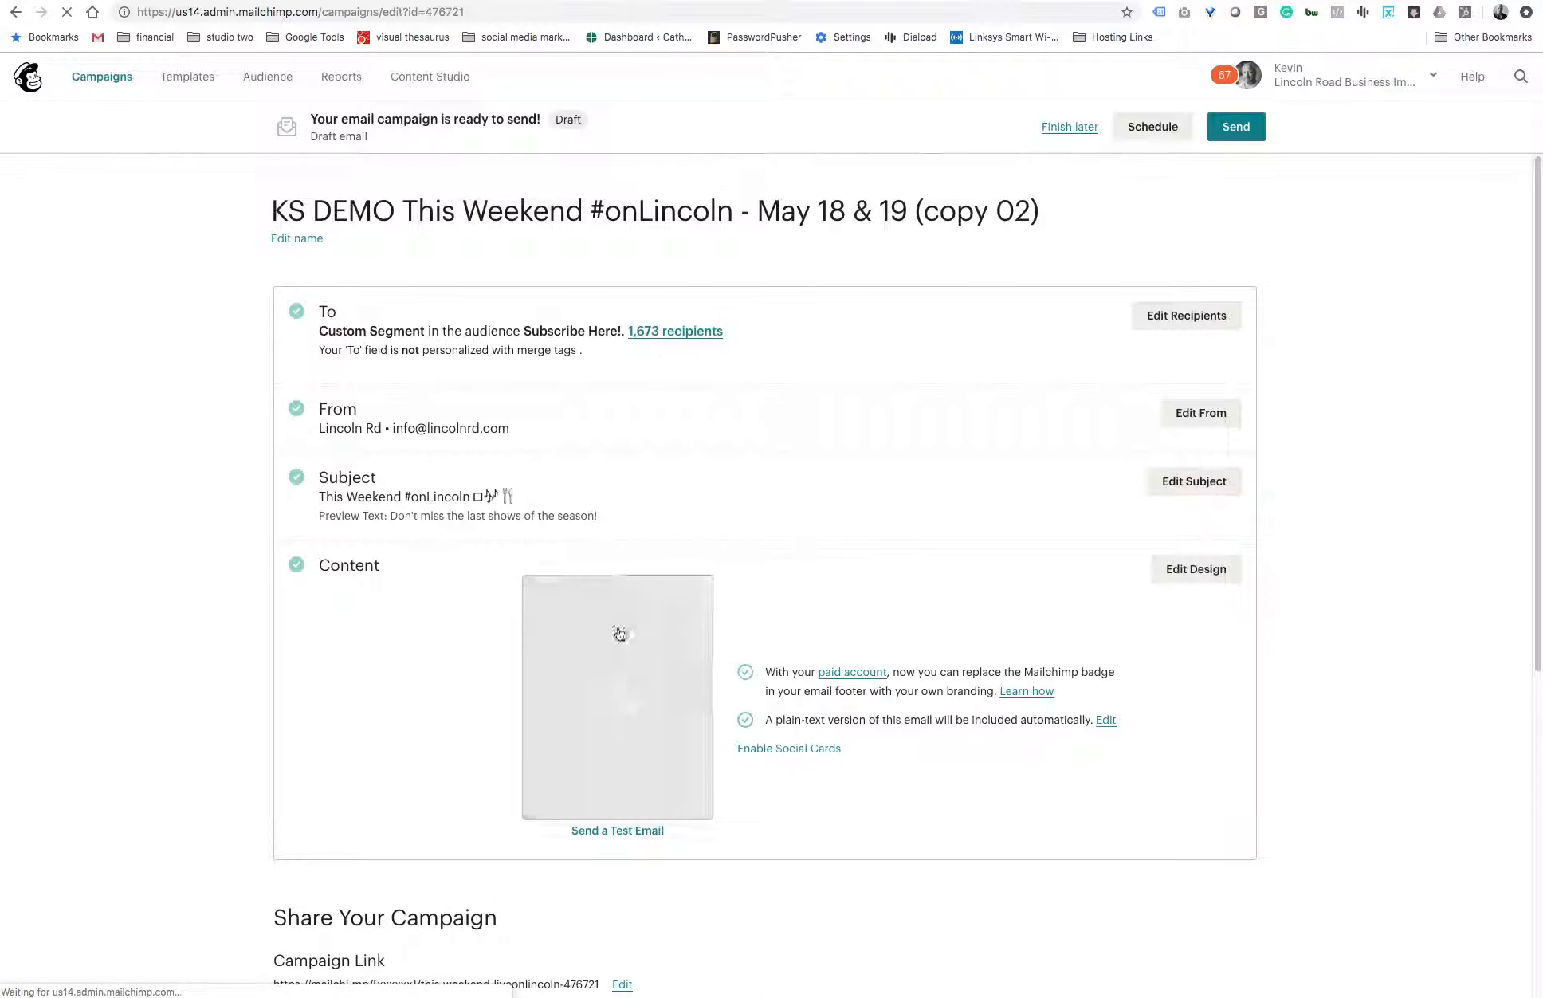
- Open the campaign's plain-text version, regenerate it from the HTML, and review the 05.18 event lines
scroll(637, 717, "down", 1)
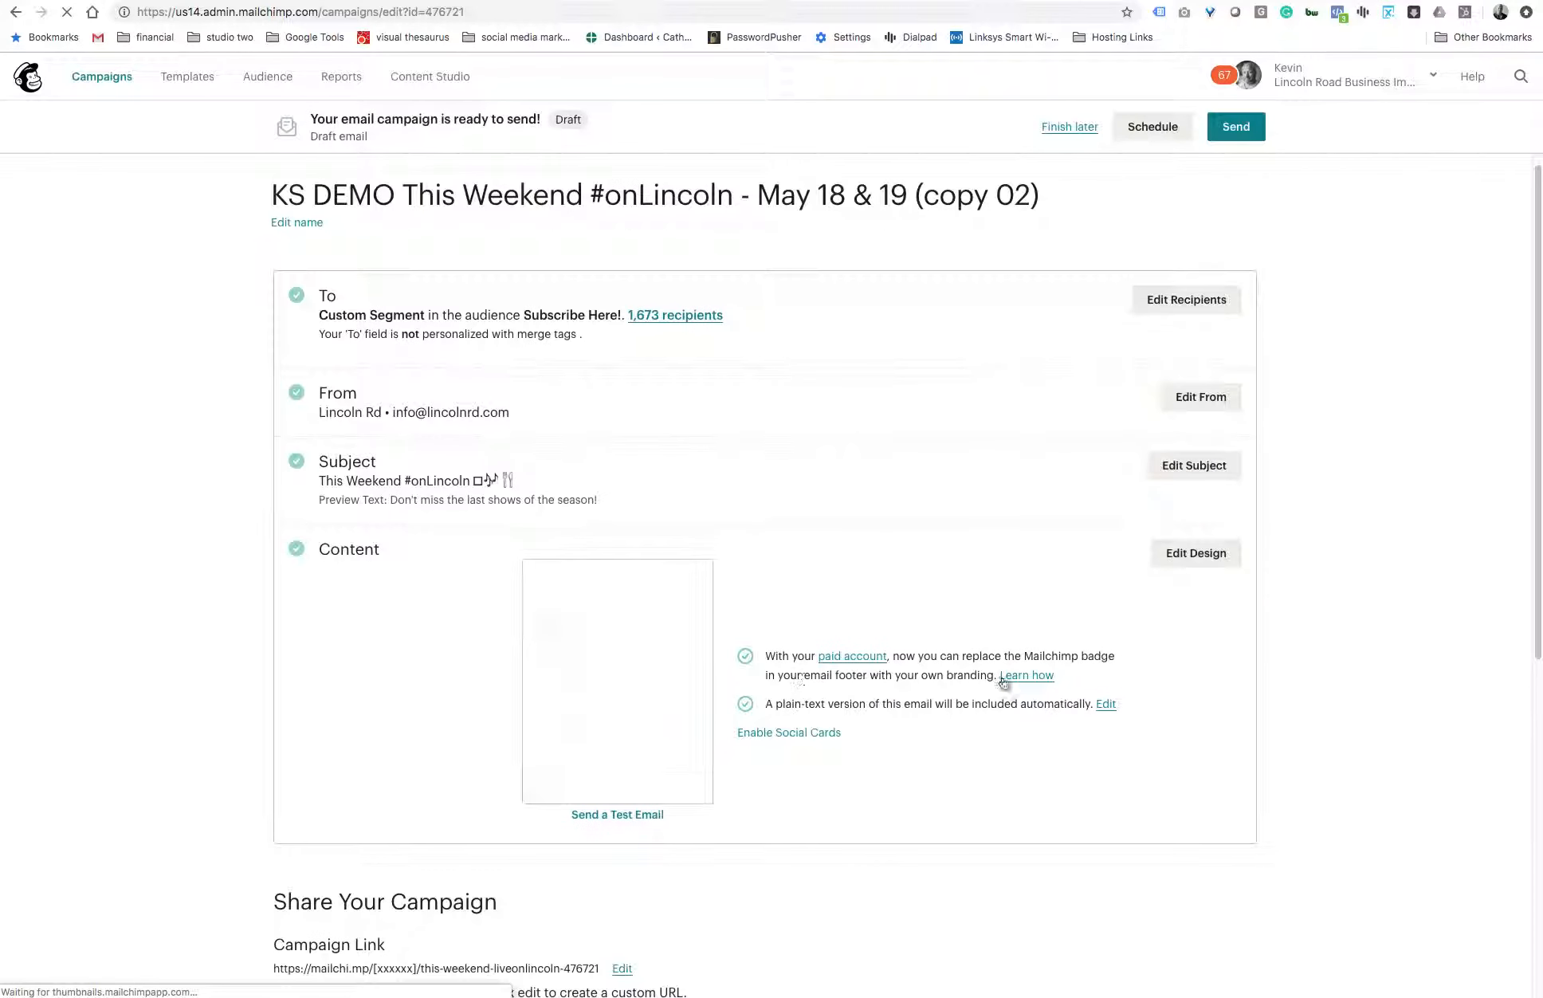
left_click(1106, 704)
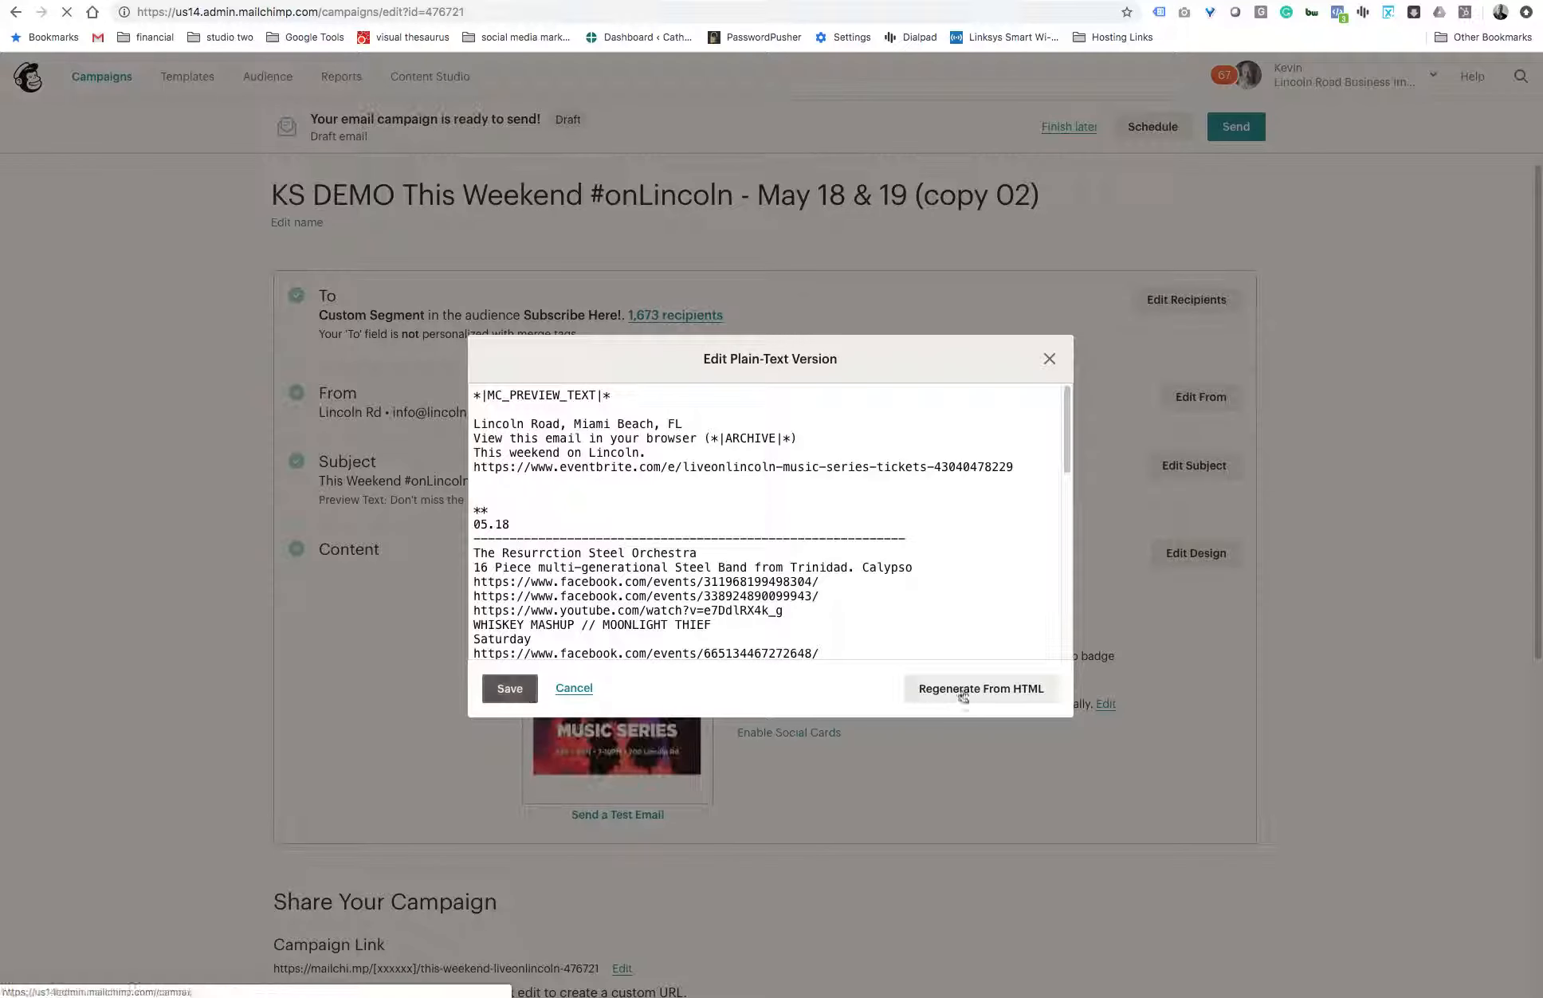
left_click(966, 690)
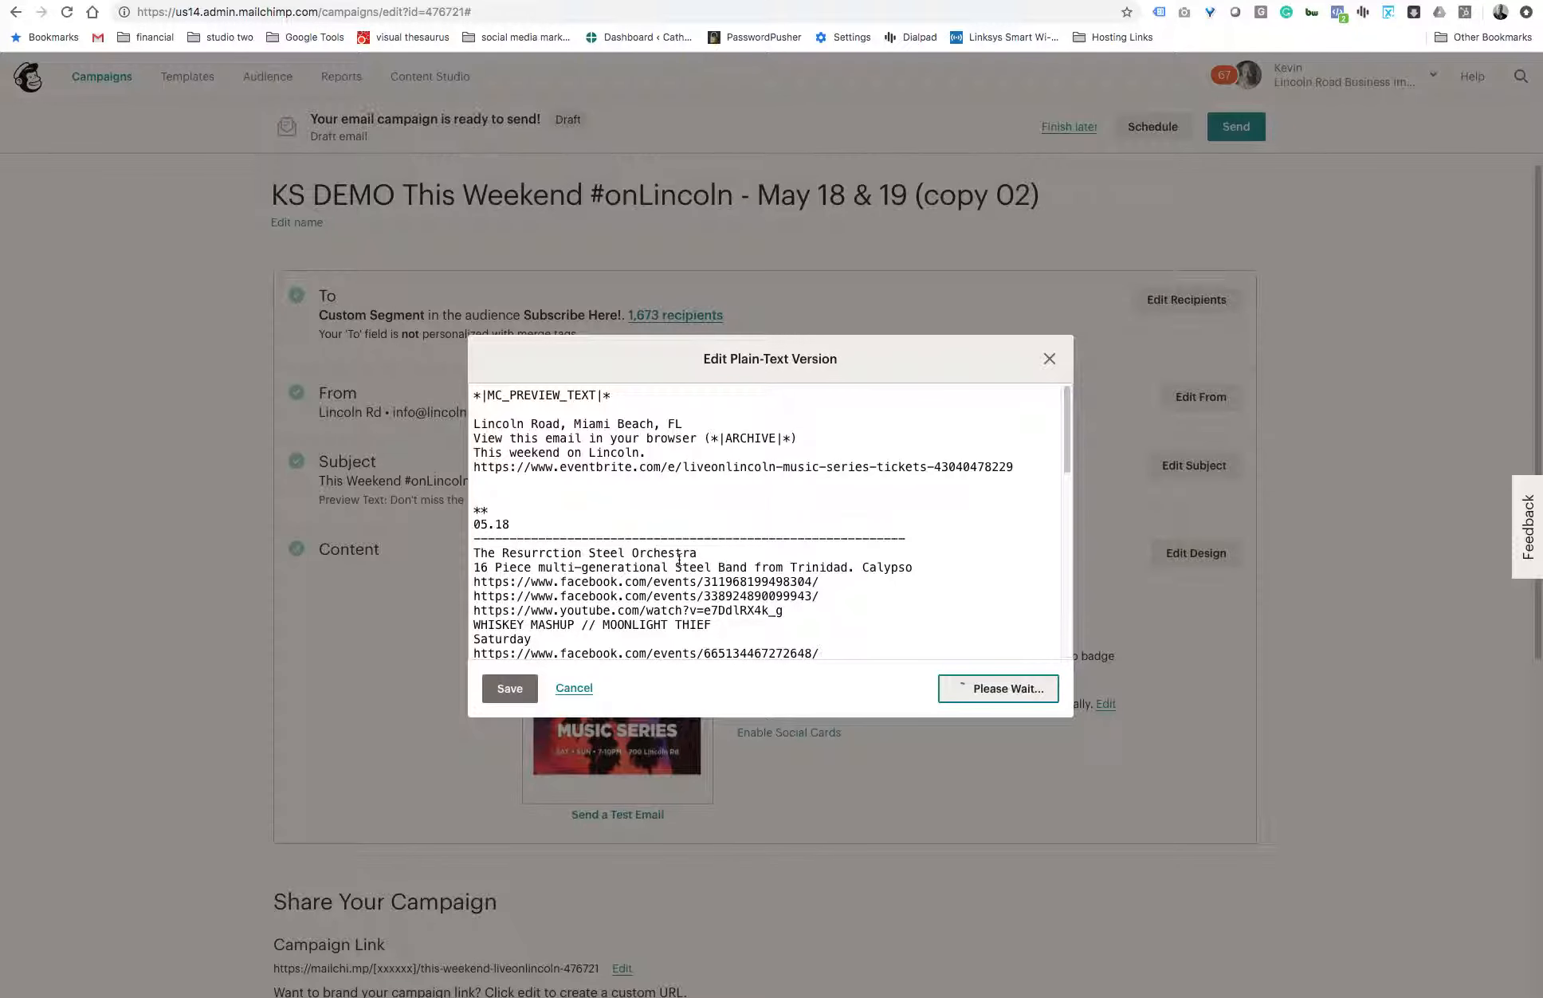
scroll(696, 576, "down", 5)
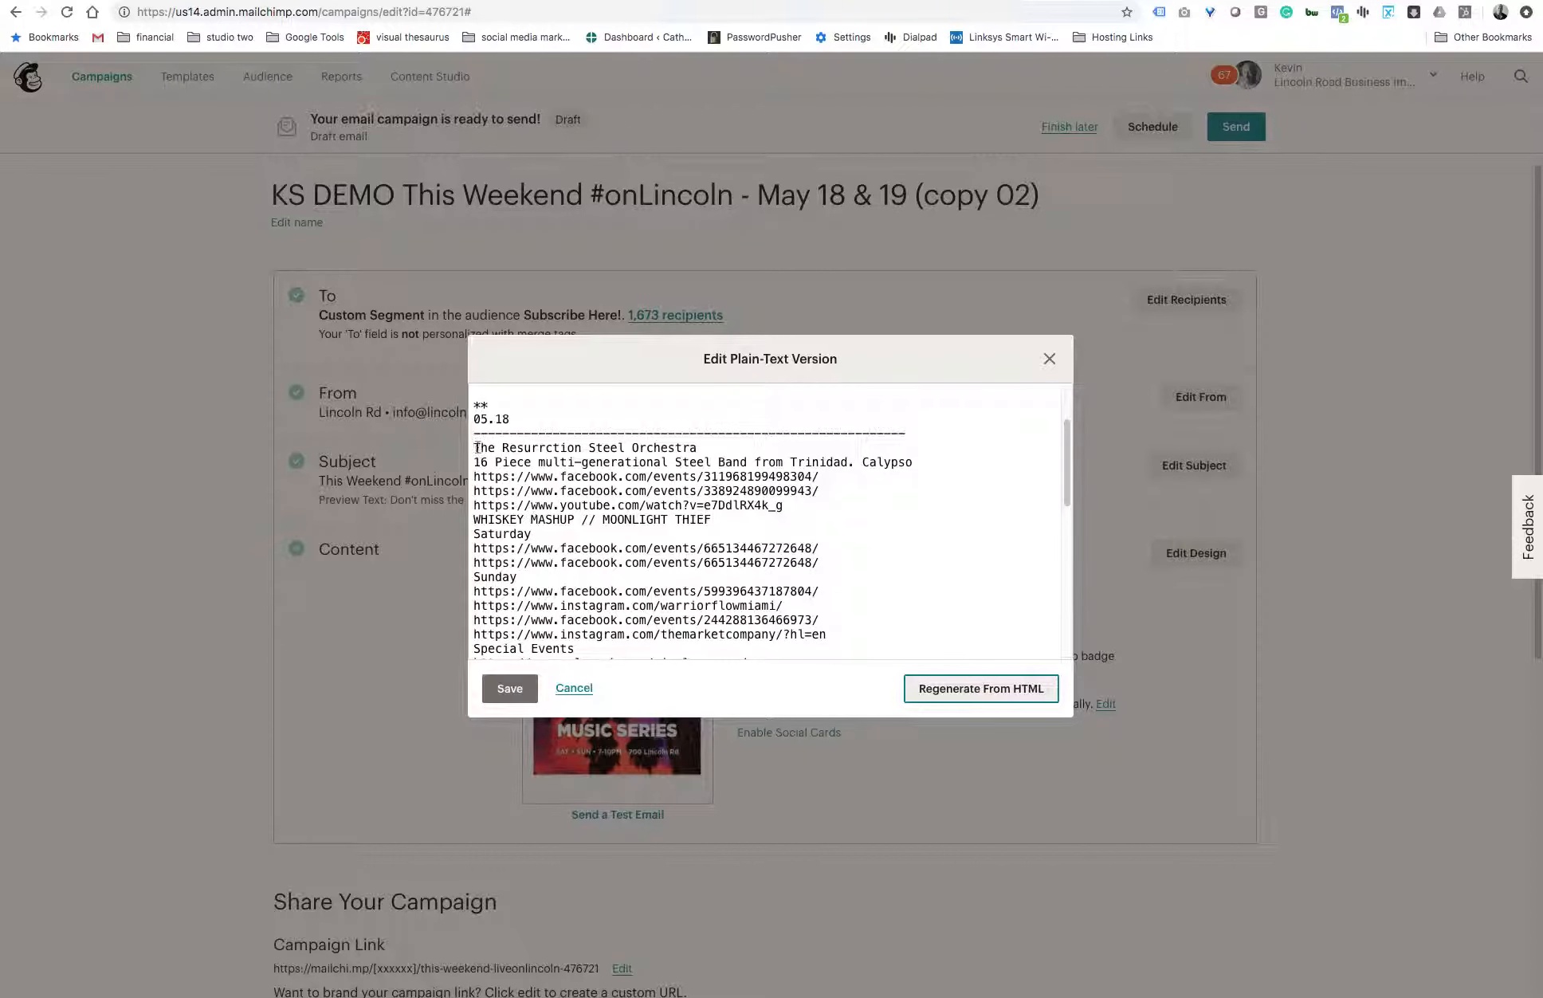
- Examine the 05.18 act's text lines and the event links below them in the plain-text version, and close it without saving
left_click_drag(474, 444, 948, 466)
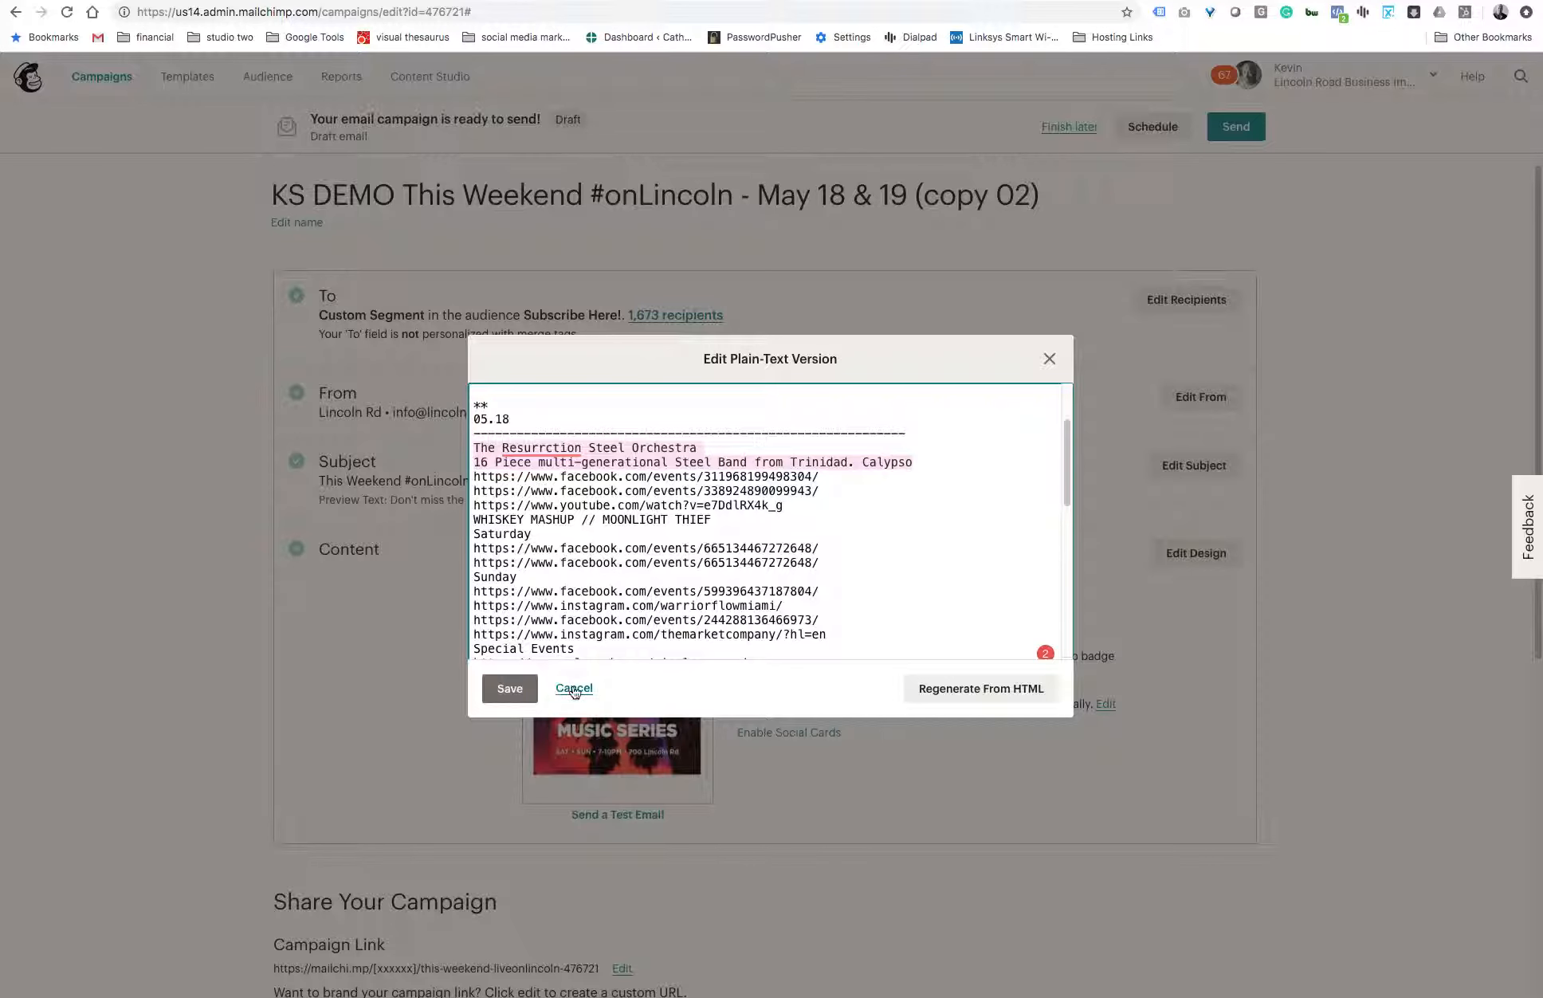
left_click(820, 514)
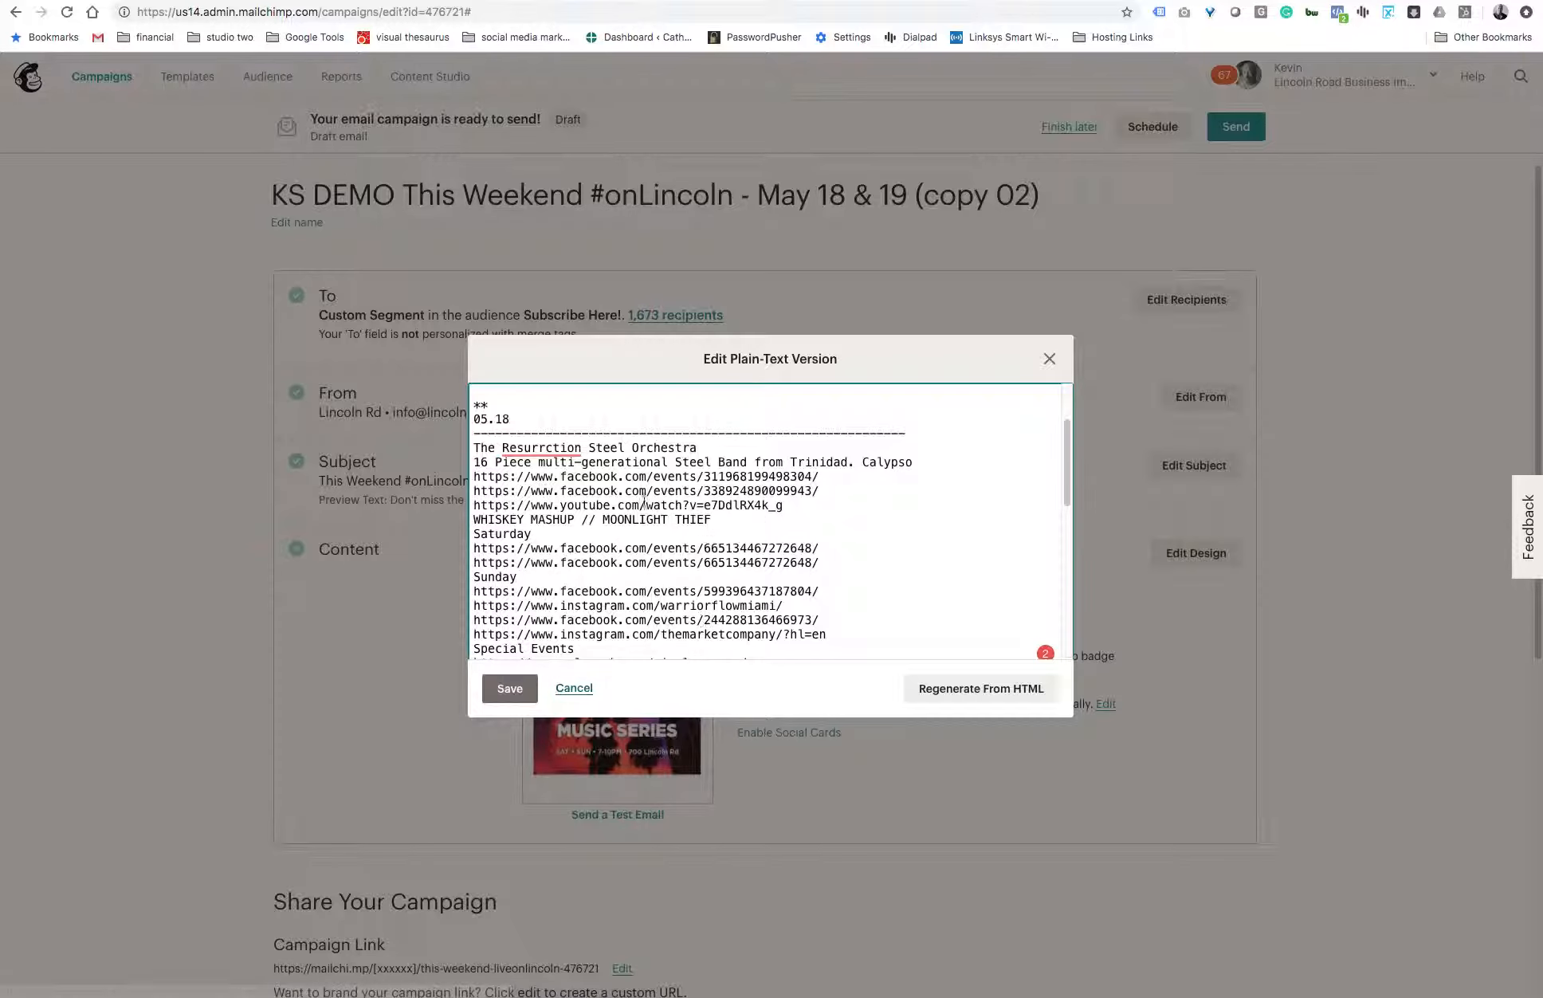
left_click_drag(539, 447, 771, 548)
left_click(827, 525)
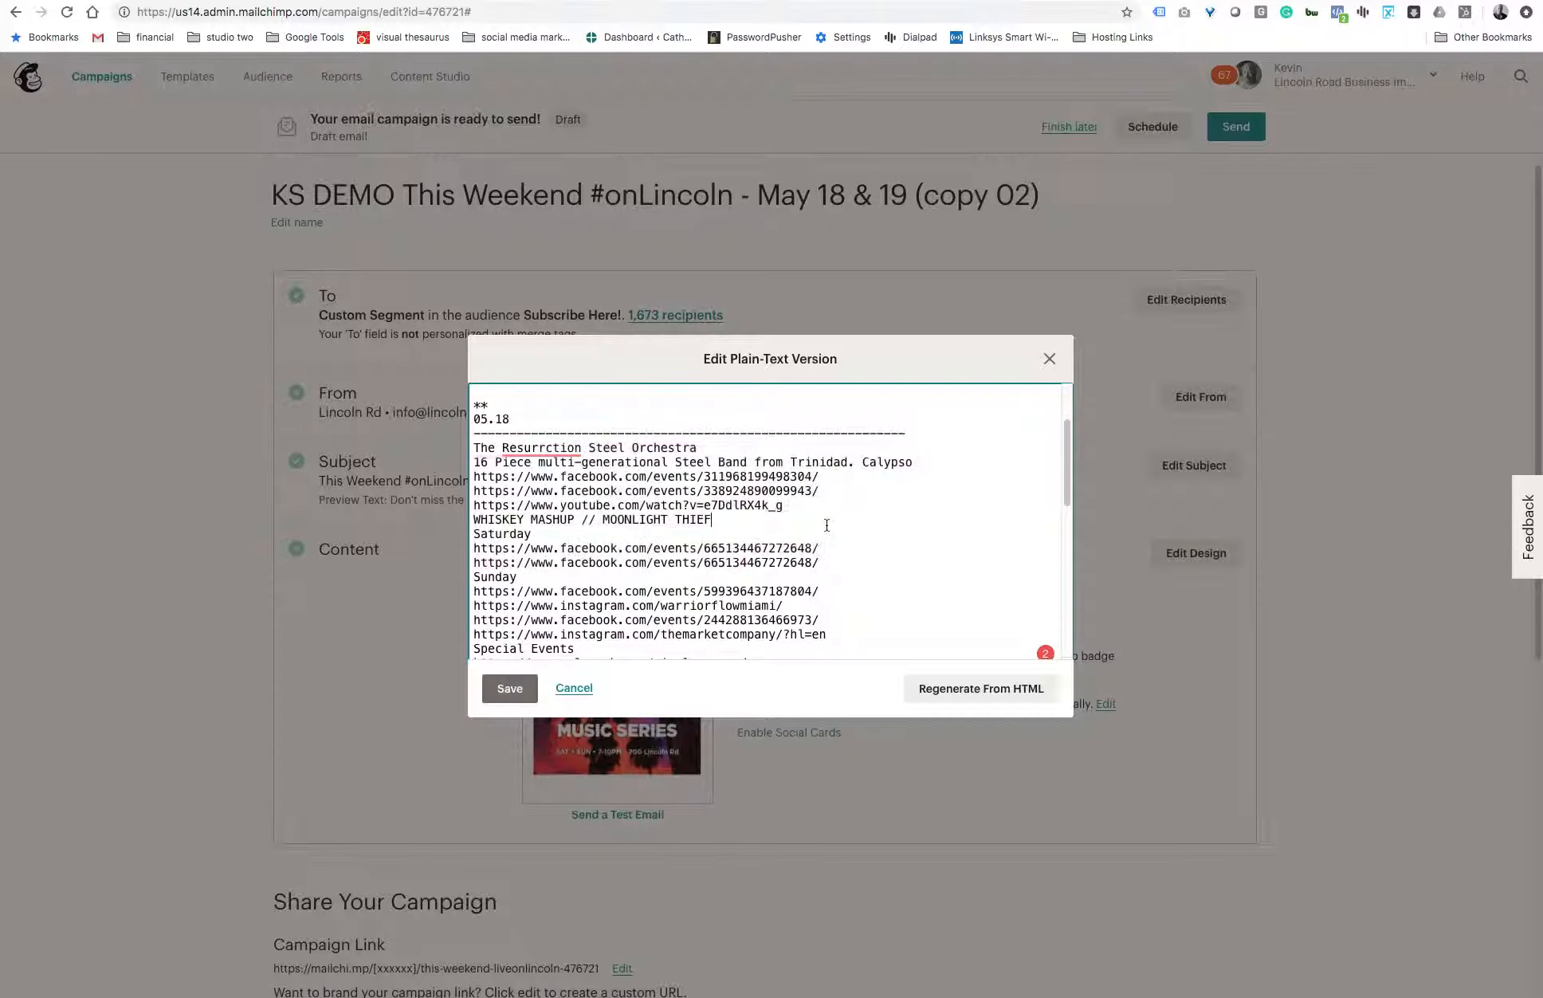
left_click(822, 490)
left_click_drag(819, 491, 475, 491)
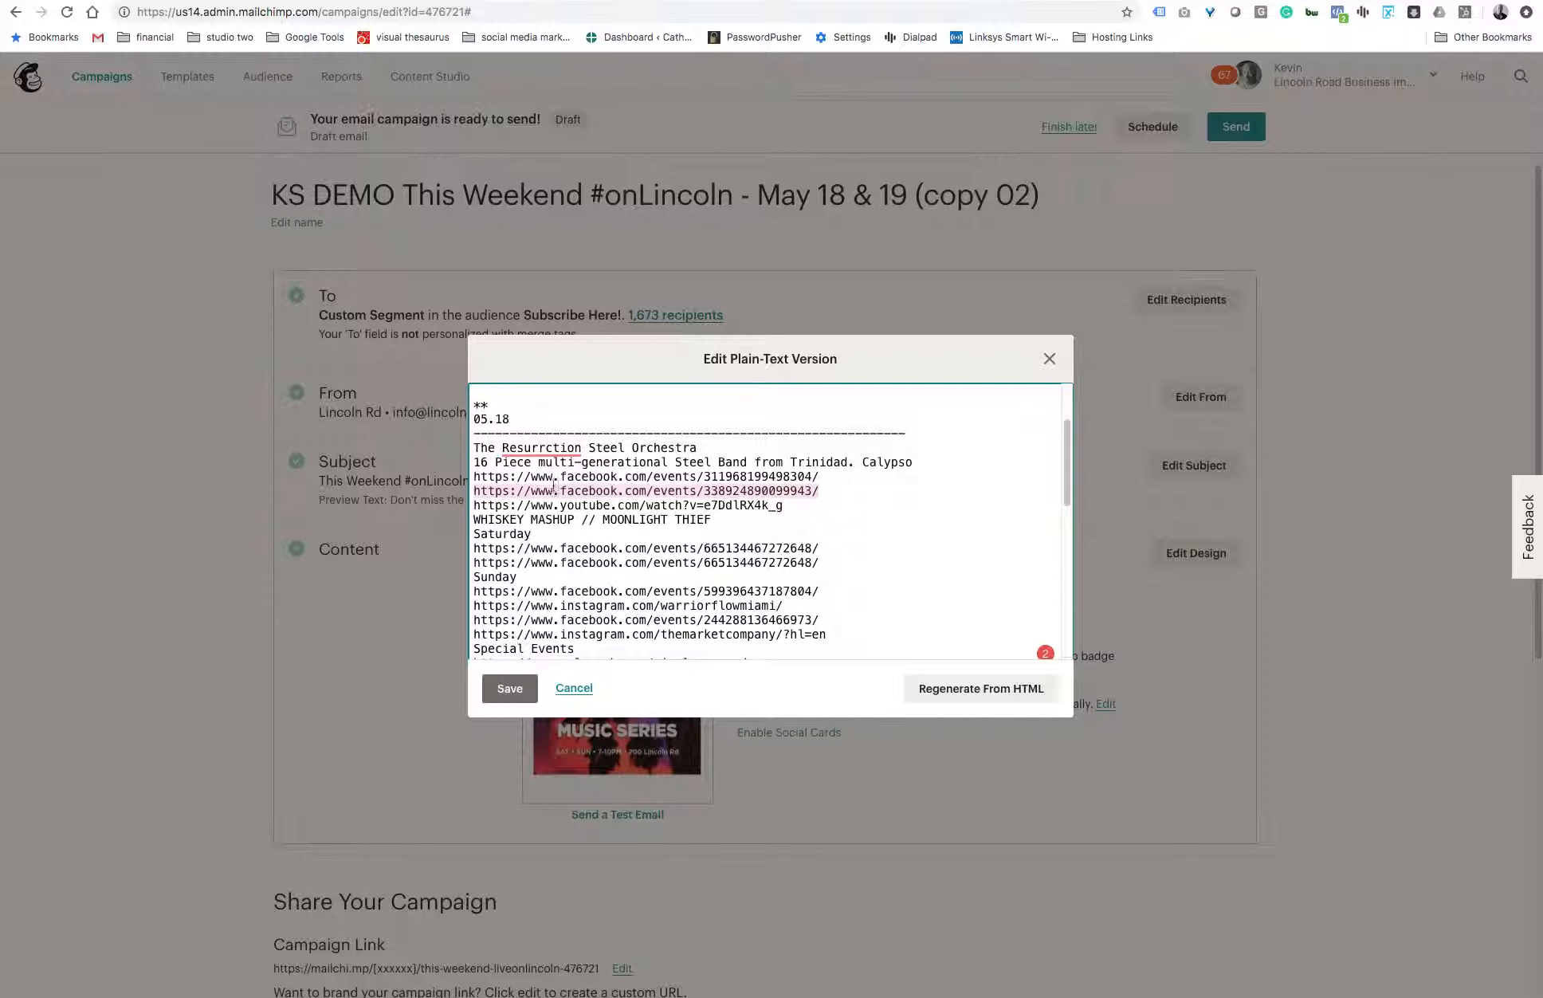
left_click(828, 491)
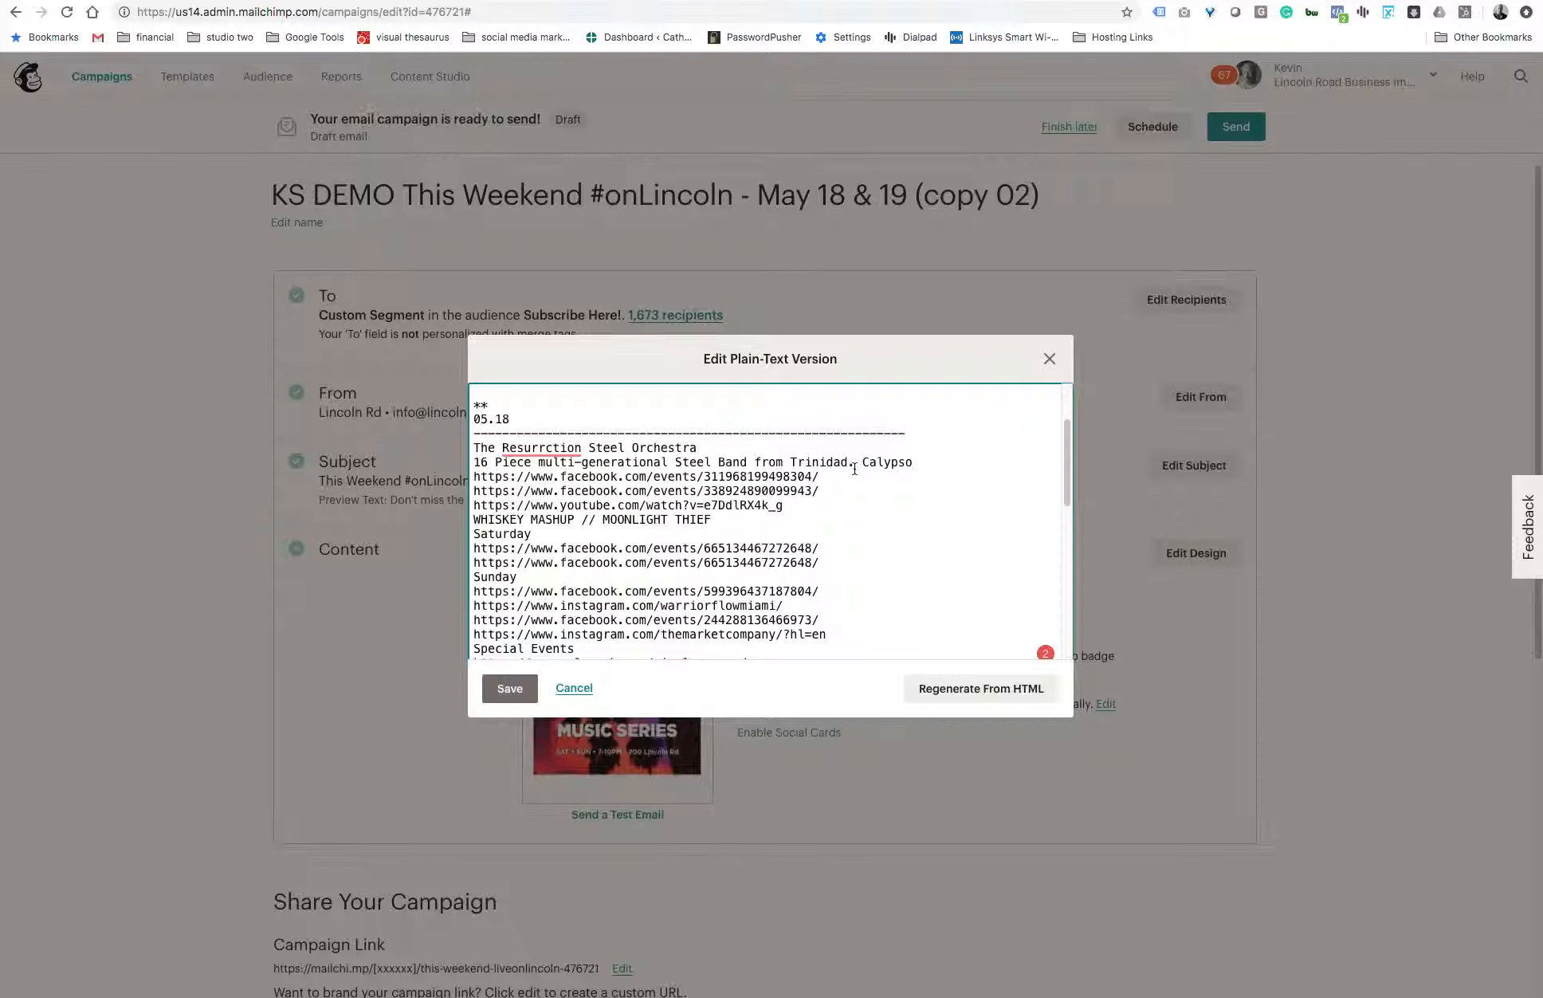
left_click(582, 691)
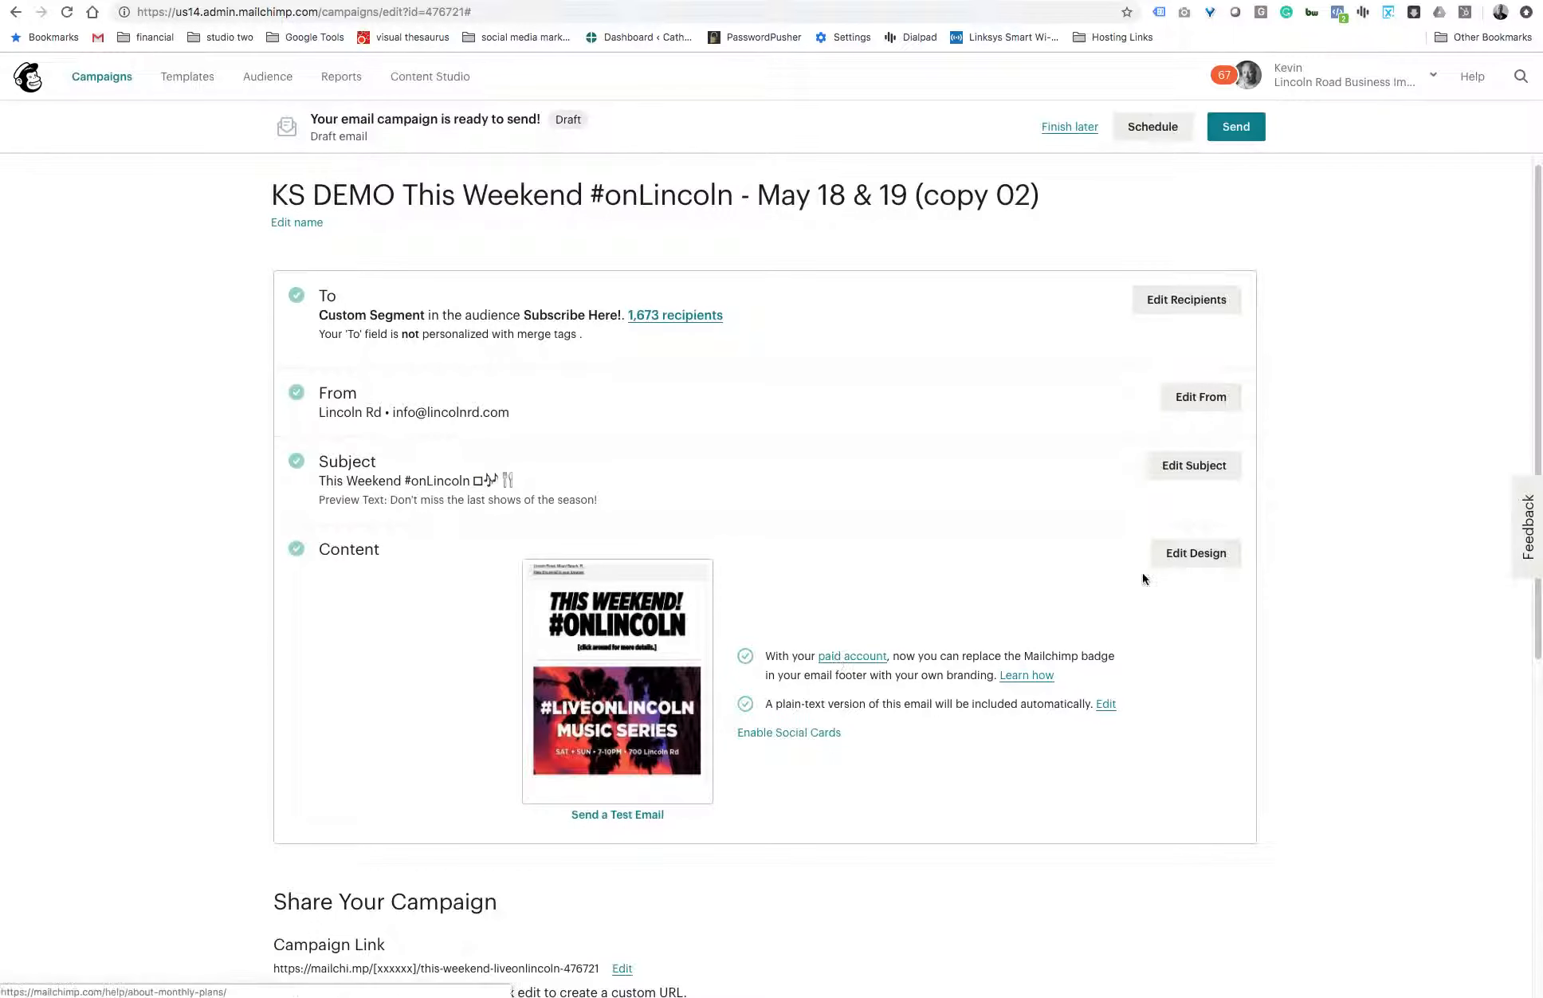
- Reopen the email design and open the 05.18 text block's content
left_click(1188, 554)
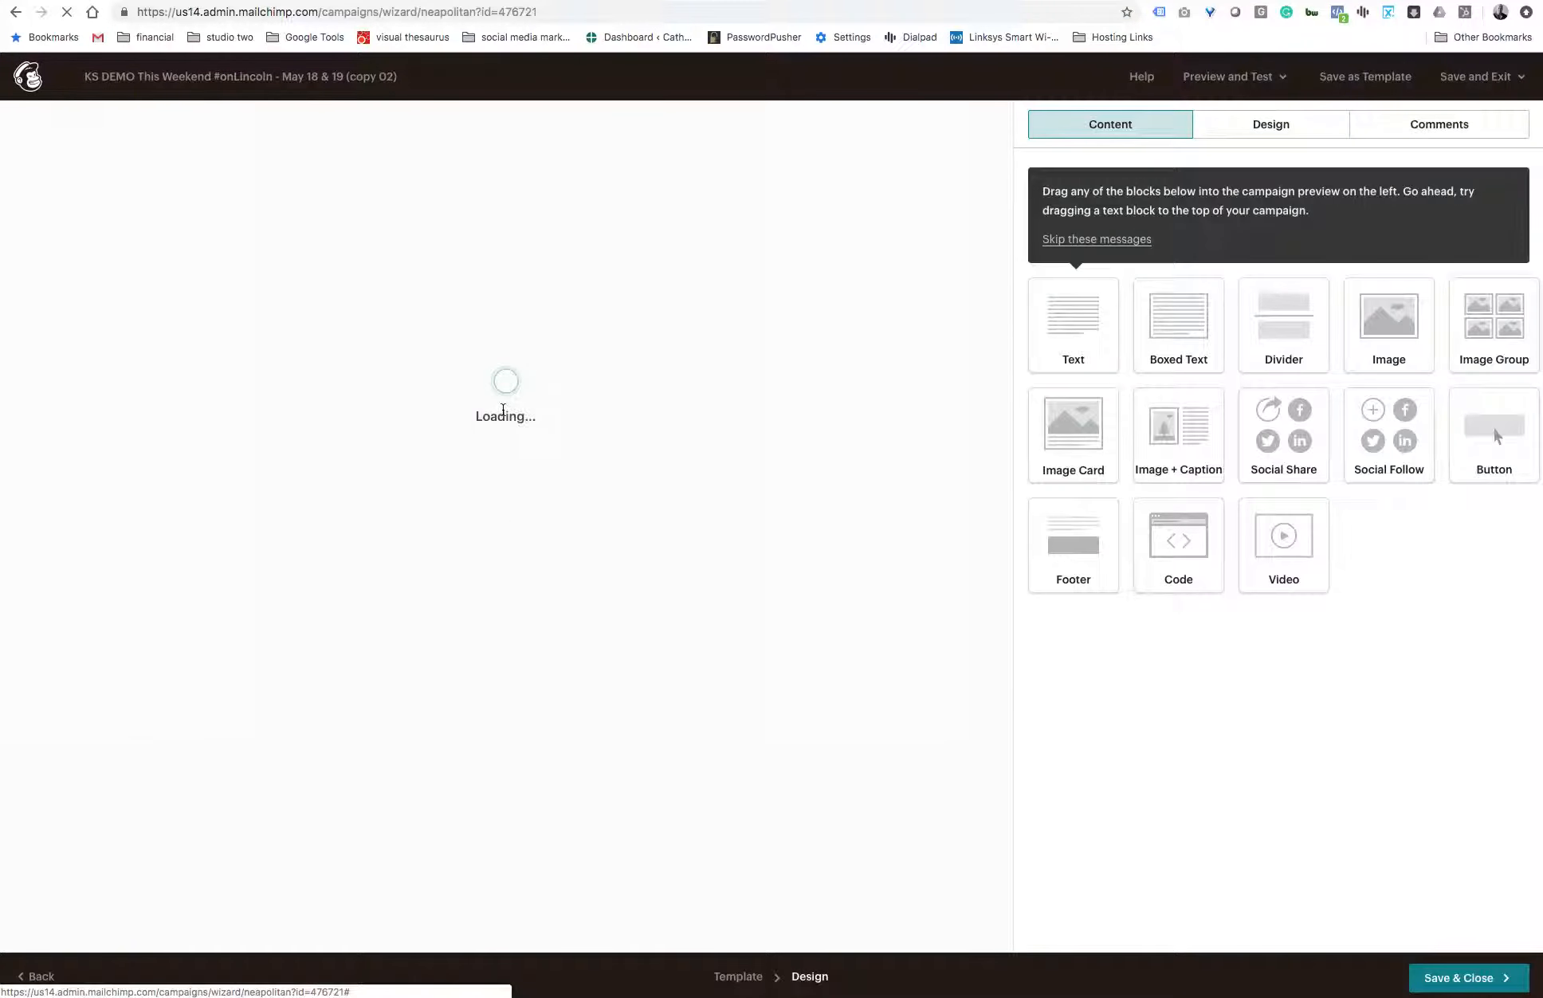
scroll(503, 511, "down", 1)
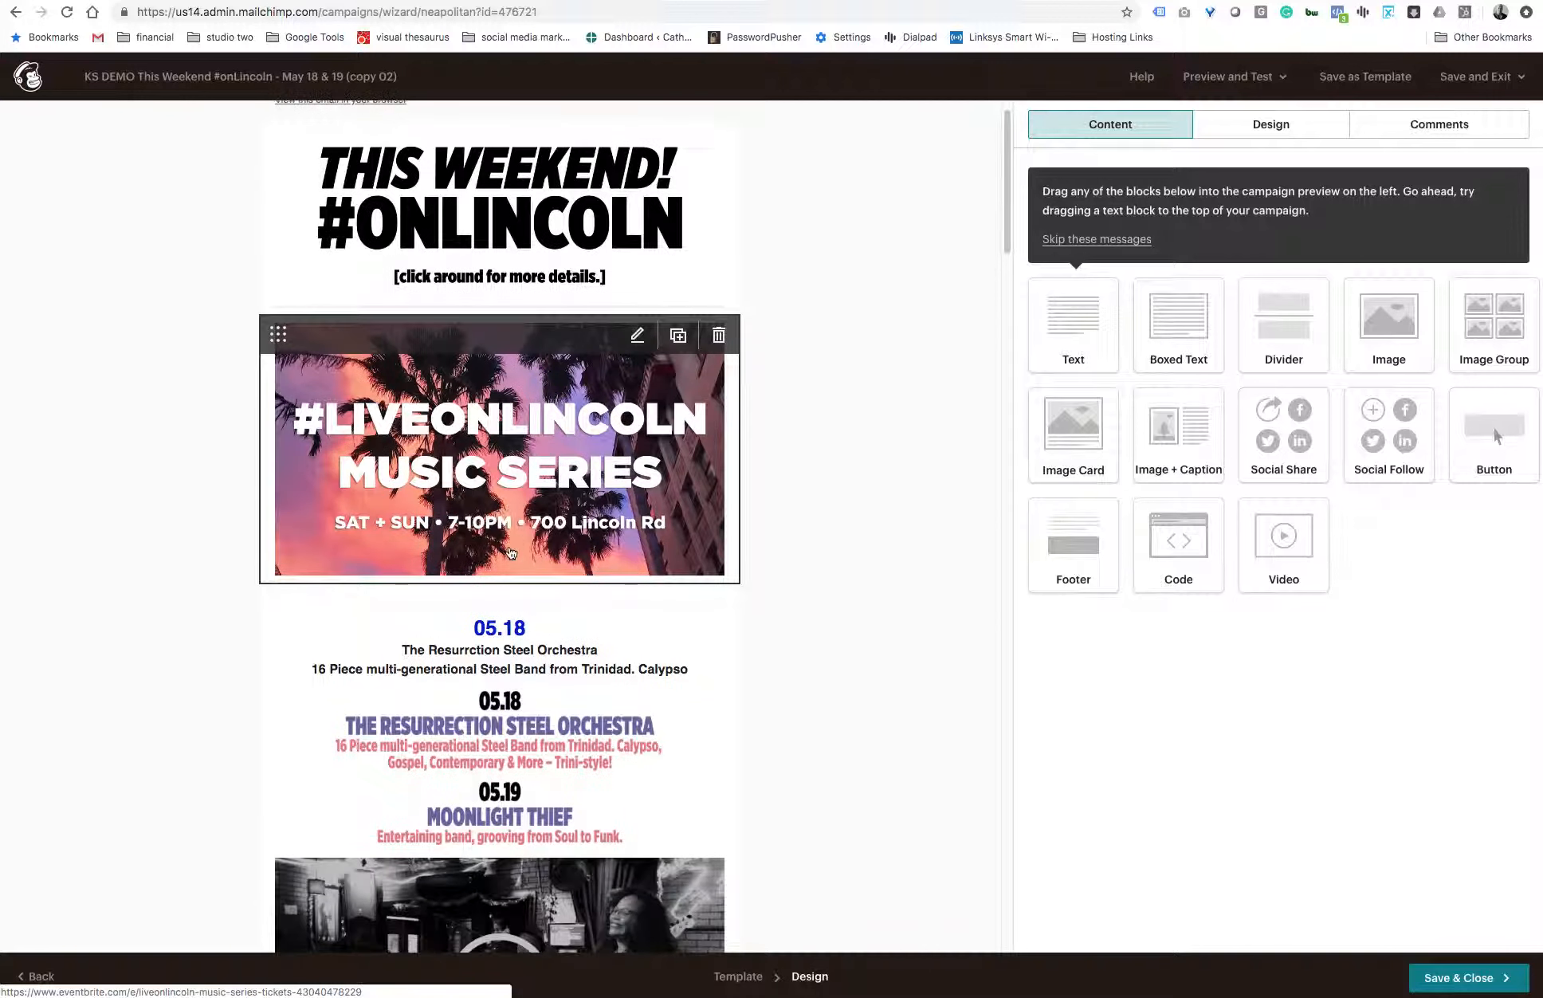
left_click(505, 630)
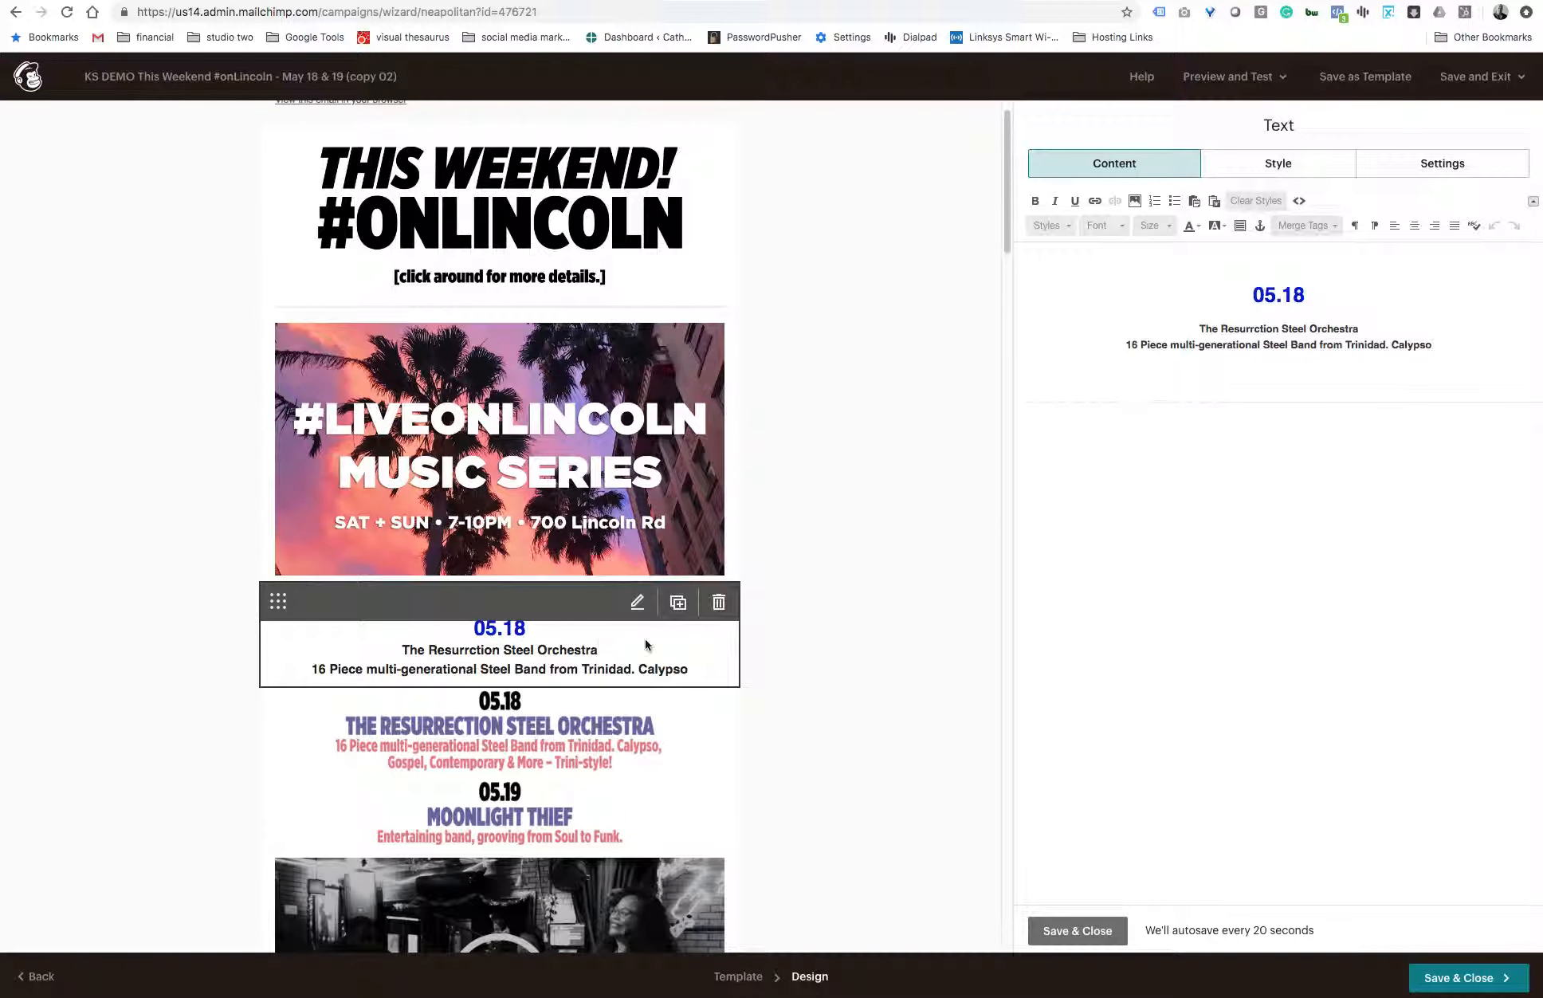
left_click(1317, 294)
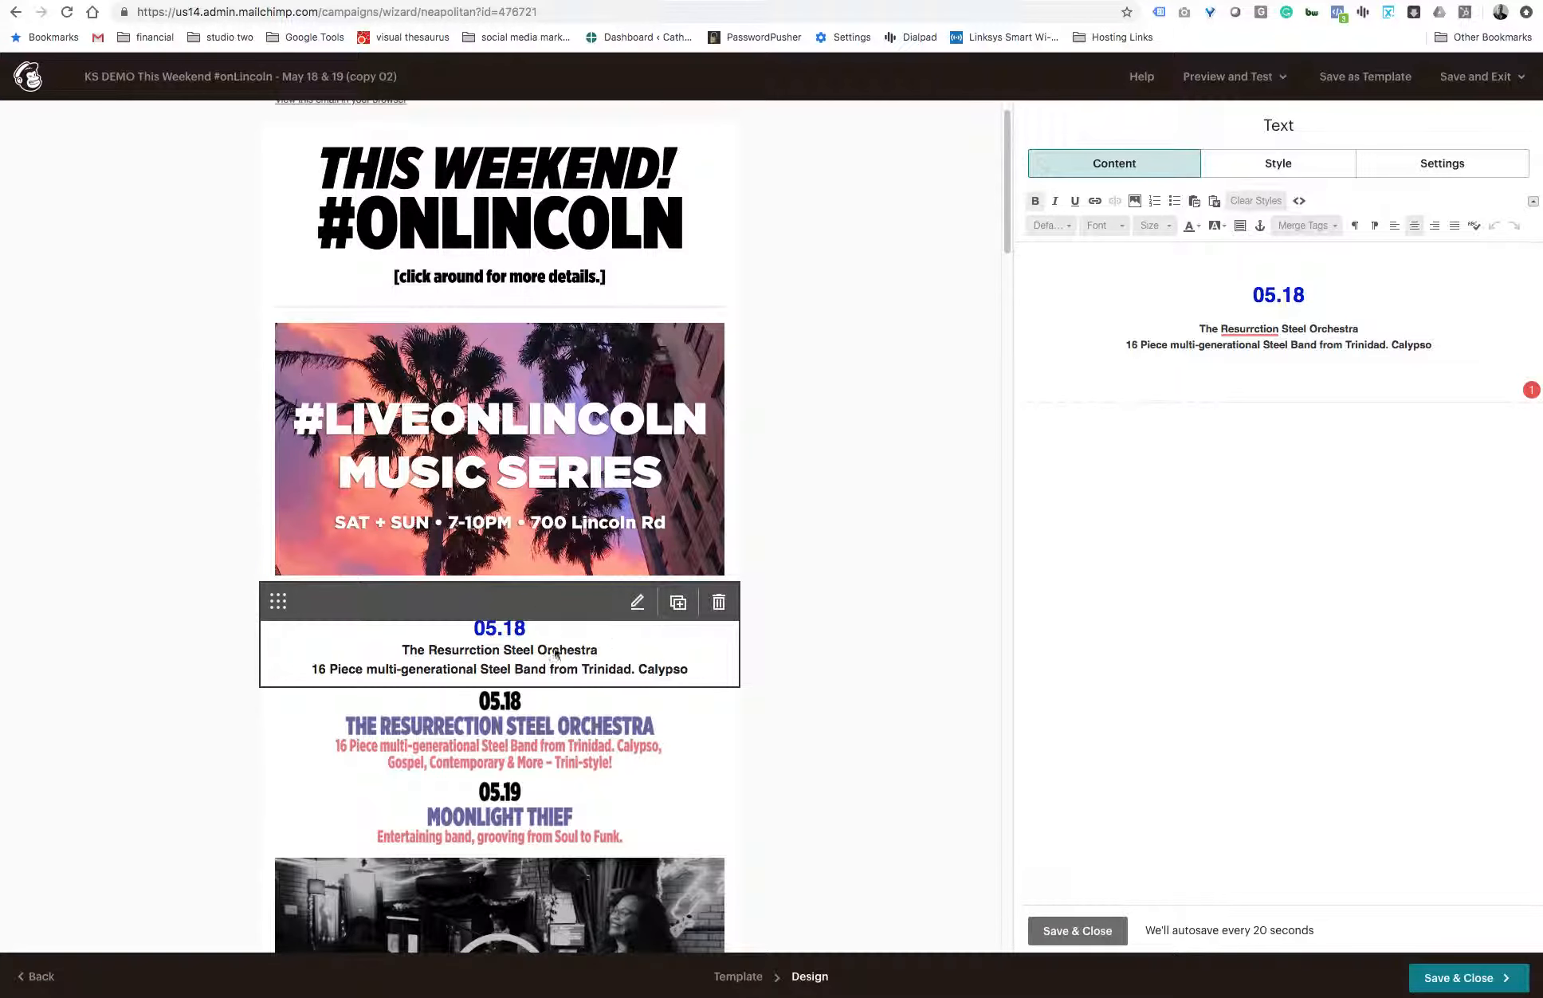
- Save and close the 05.18 text block, and open the divider settings above the Lincoln Rd logo near the email's end
scroll(619, 673, "down", 15)
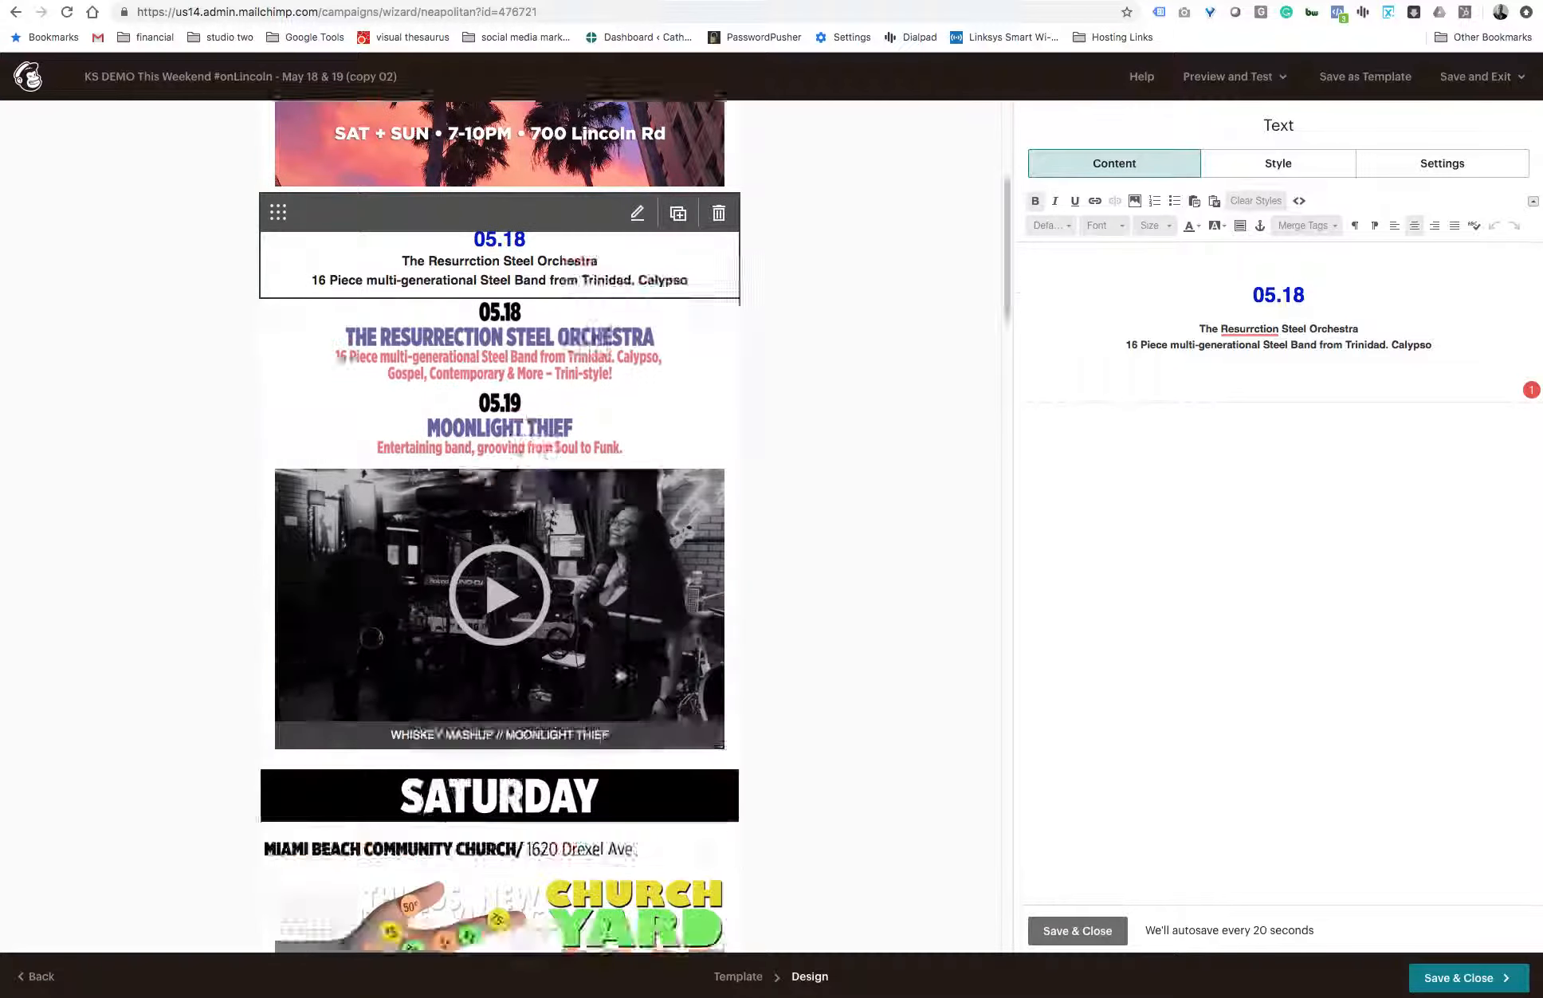
scroll(619, 674, "down", 20)
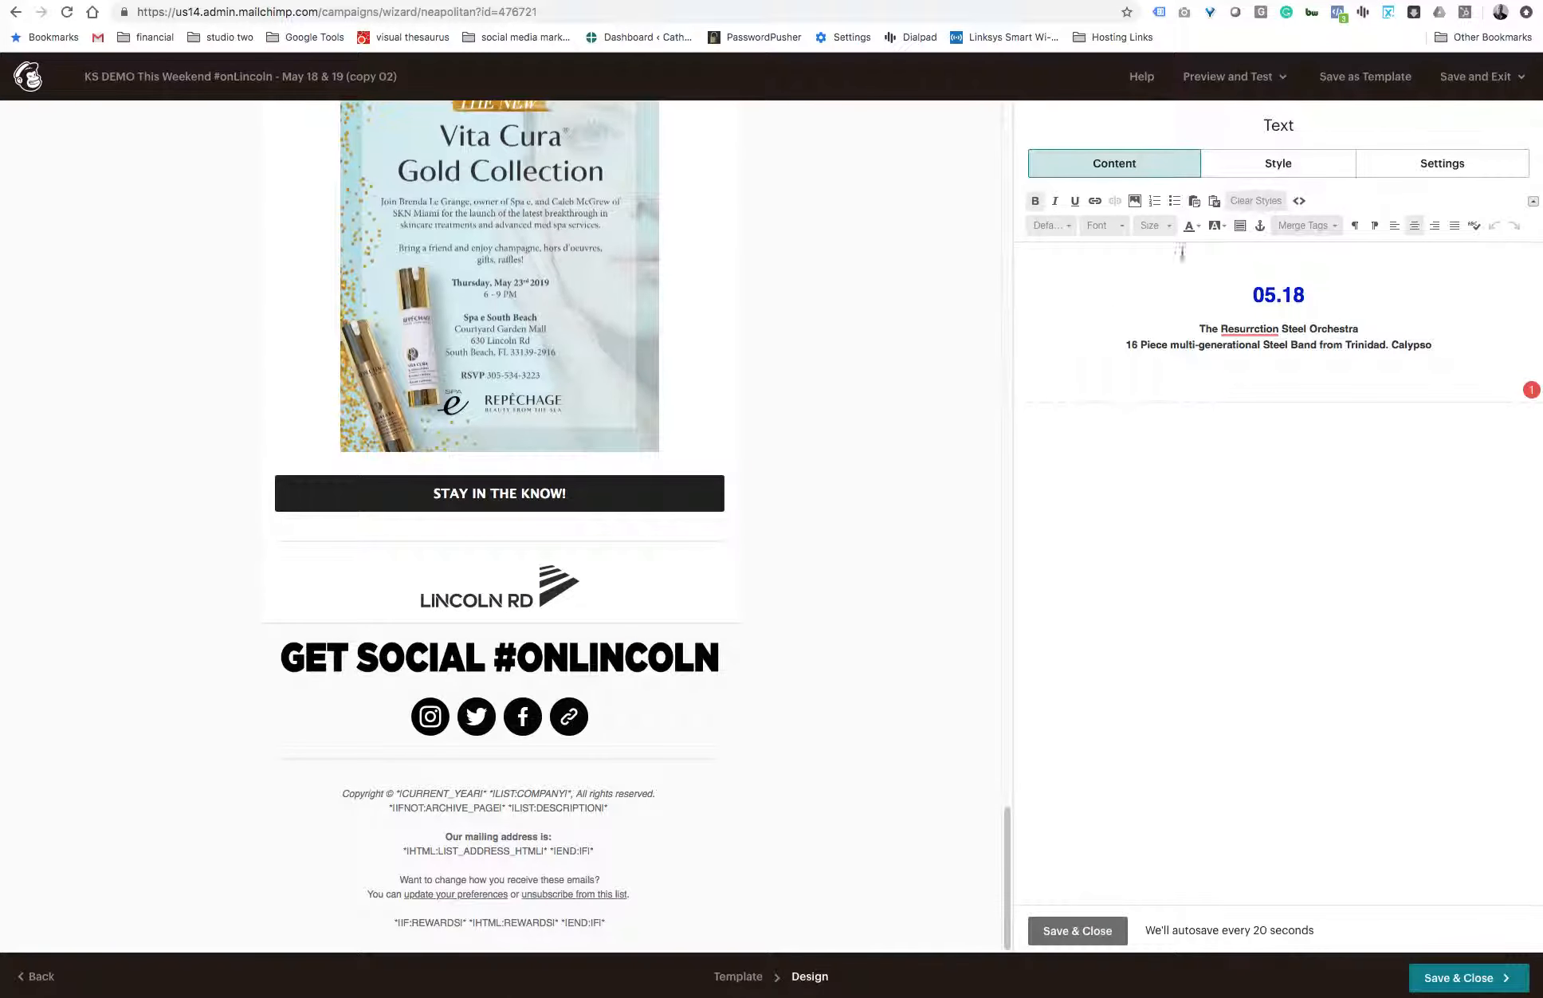
left_click(1136, 172)
left_click(1063, 928)
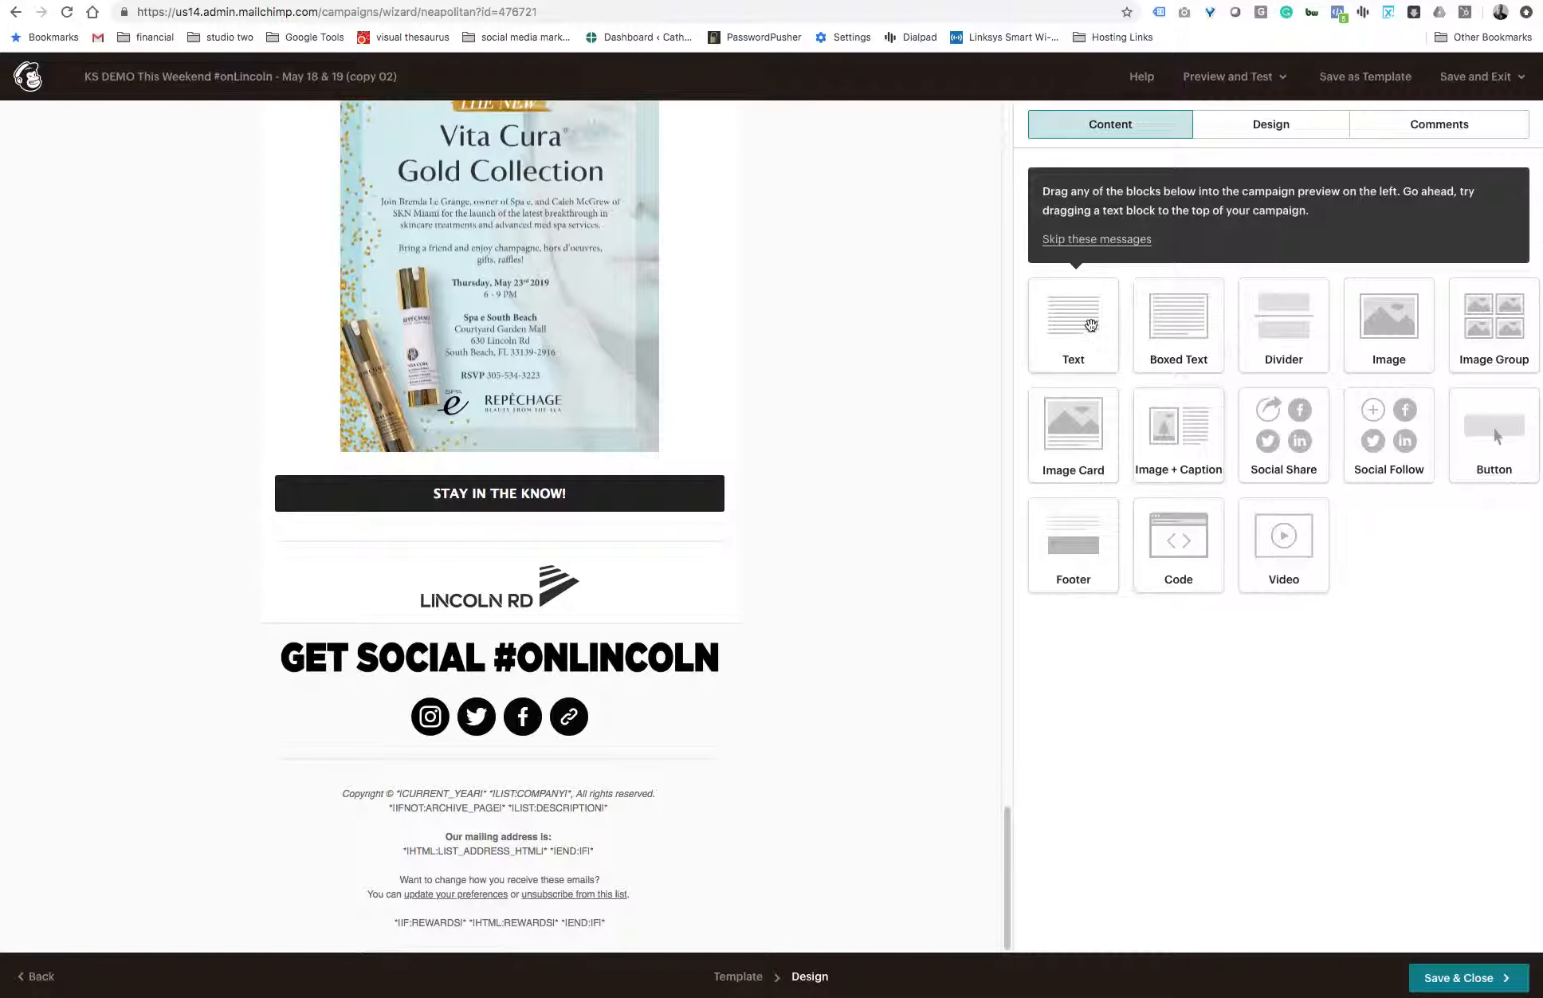
mouse_move(634, 542)
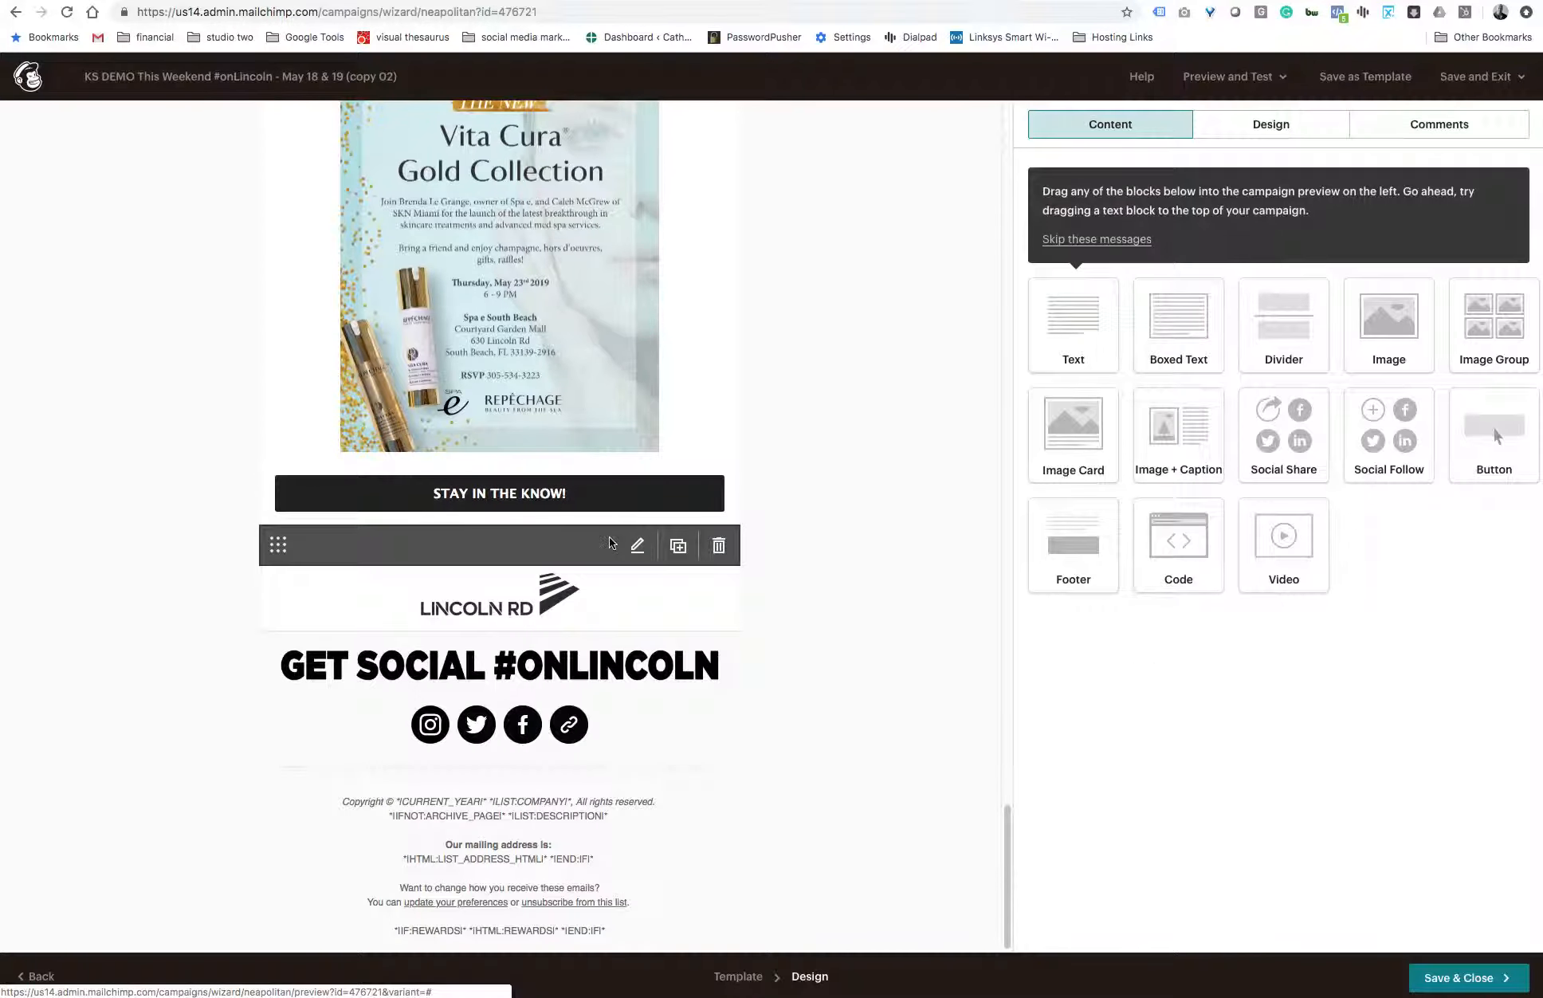
left_click(519, 542)
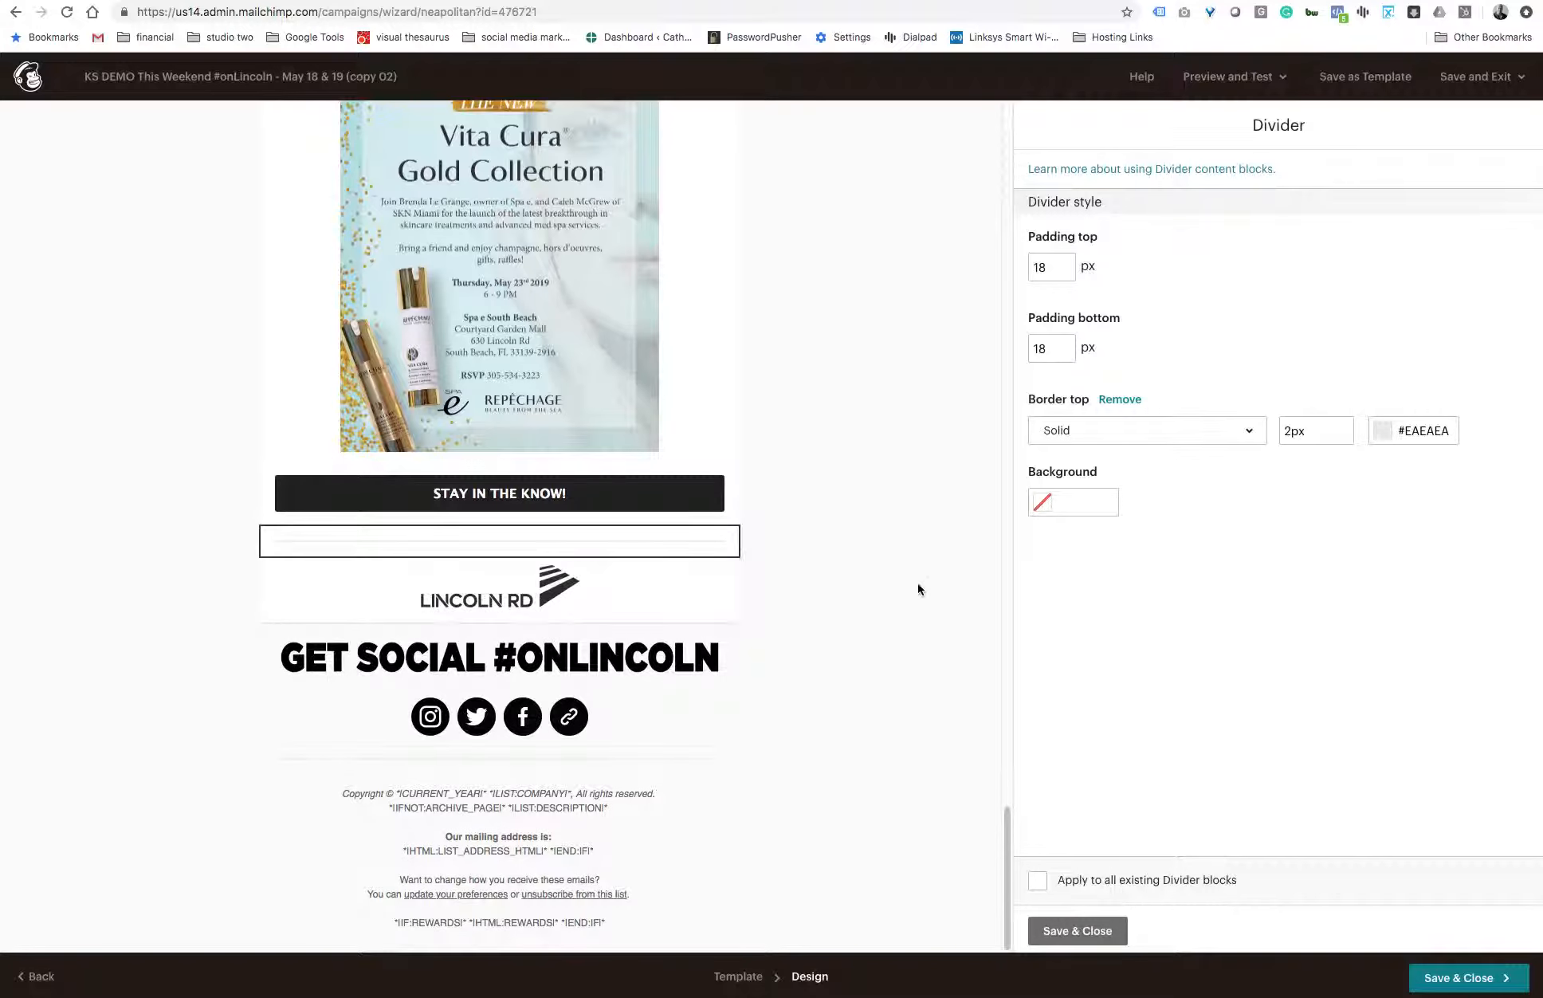
- Look through the newsletter's event sections from the beginning and open the image details of the "Open Air Tango" heading
scroll(918, 589, "up", 8)
scroll(918, 590, "up", 20)
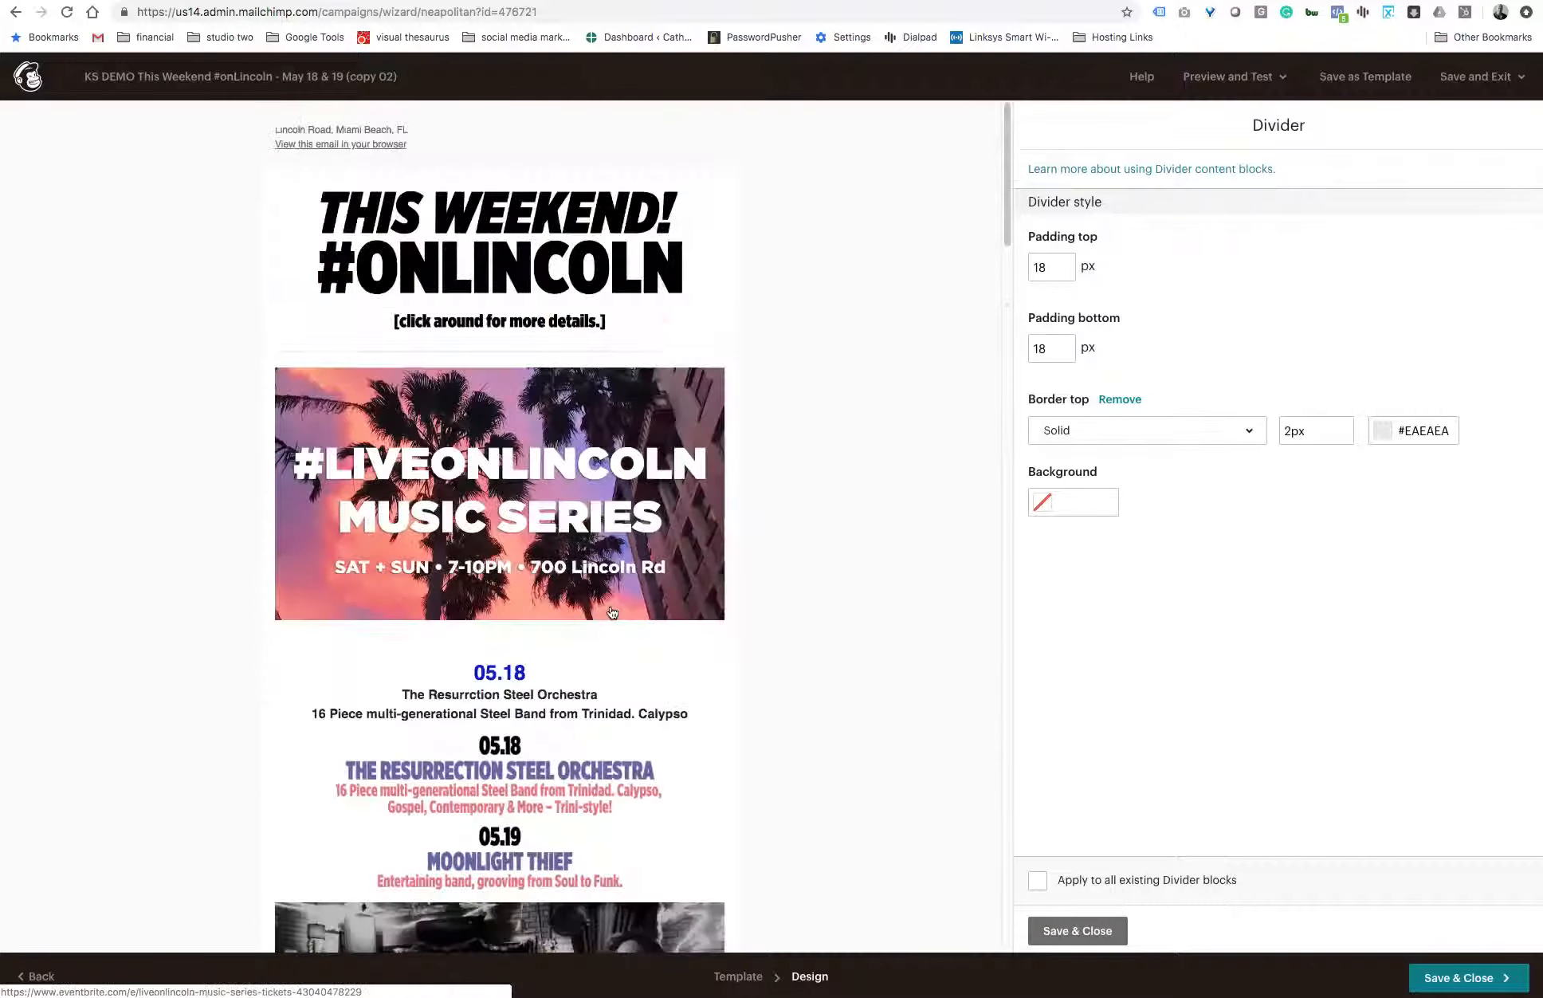
scroll(517, 348, "down", 11)
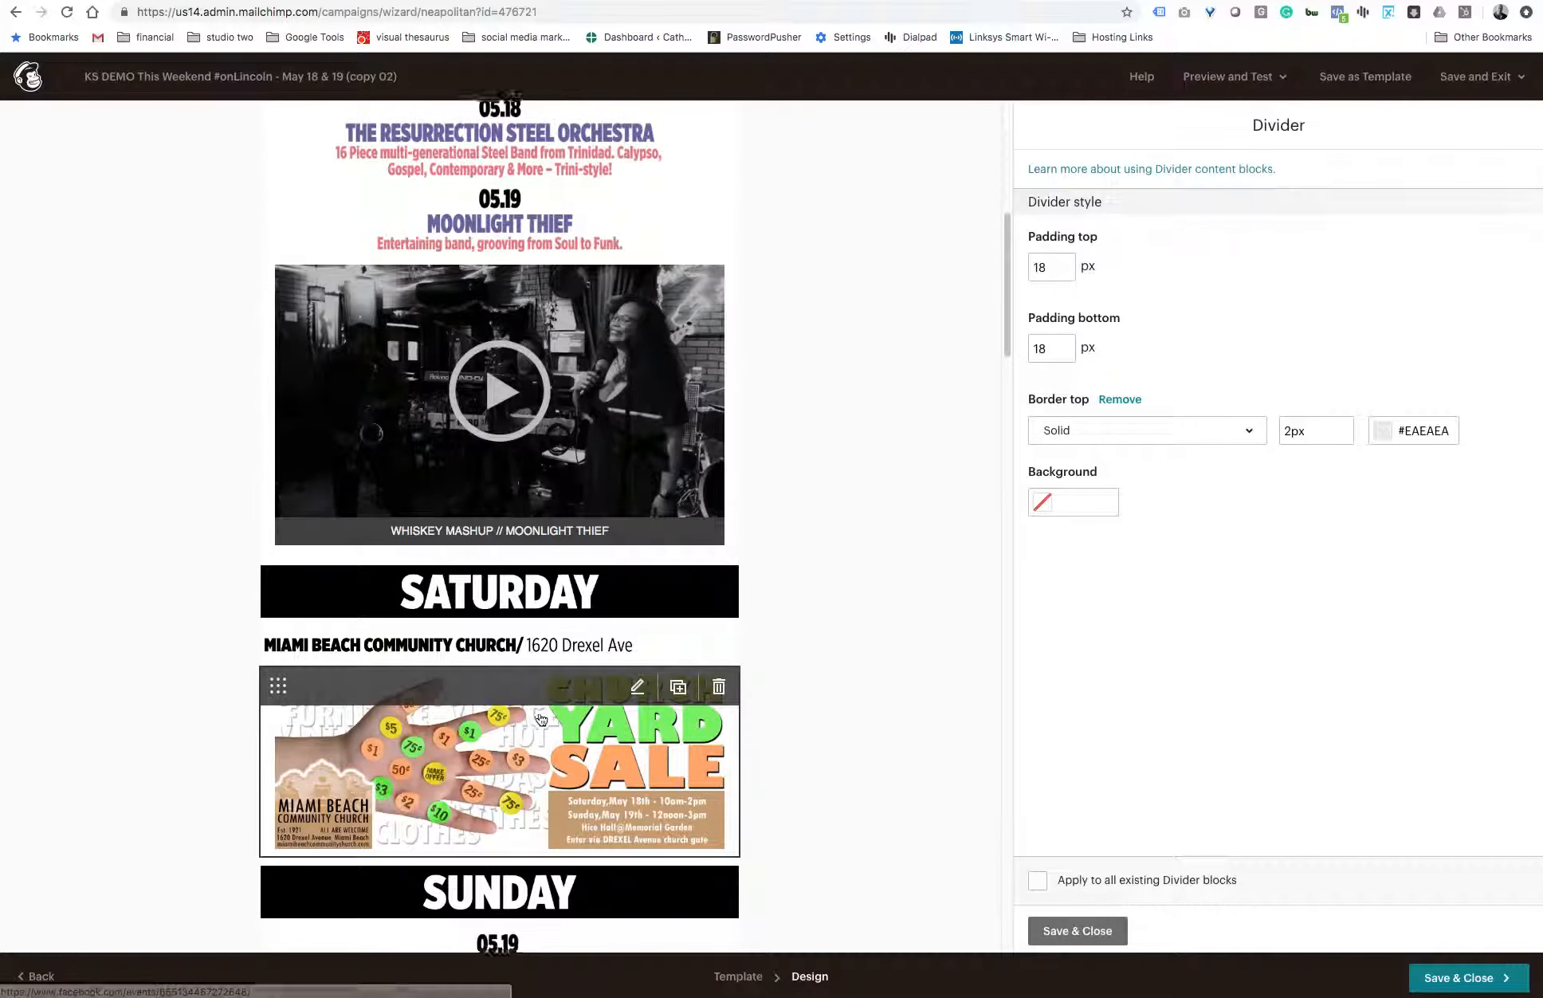
scroll(541, 717, "down", 5)
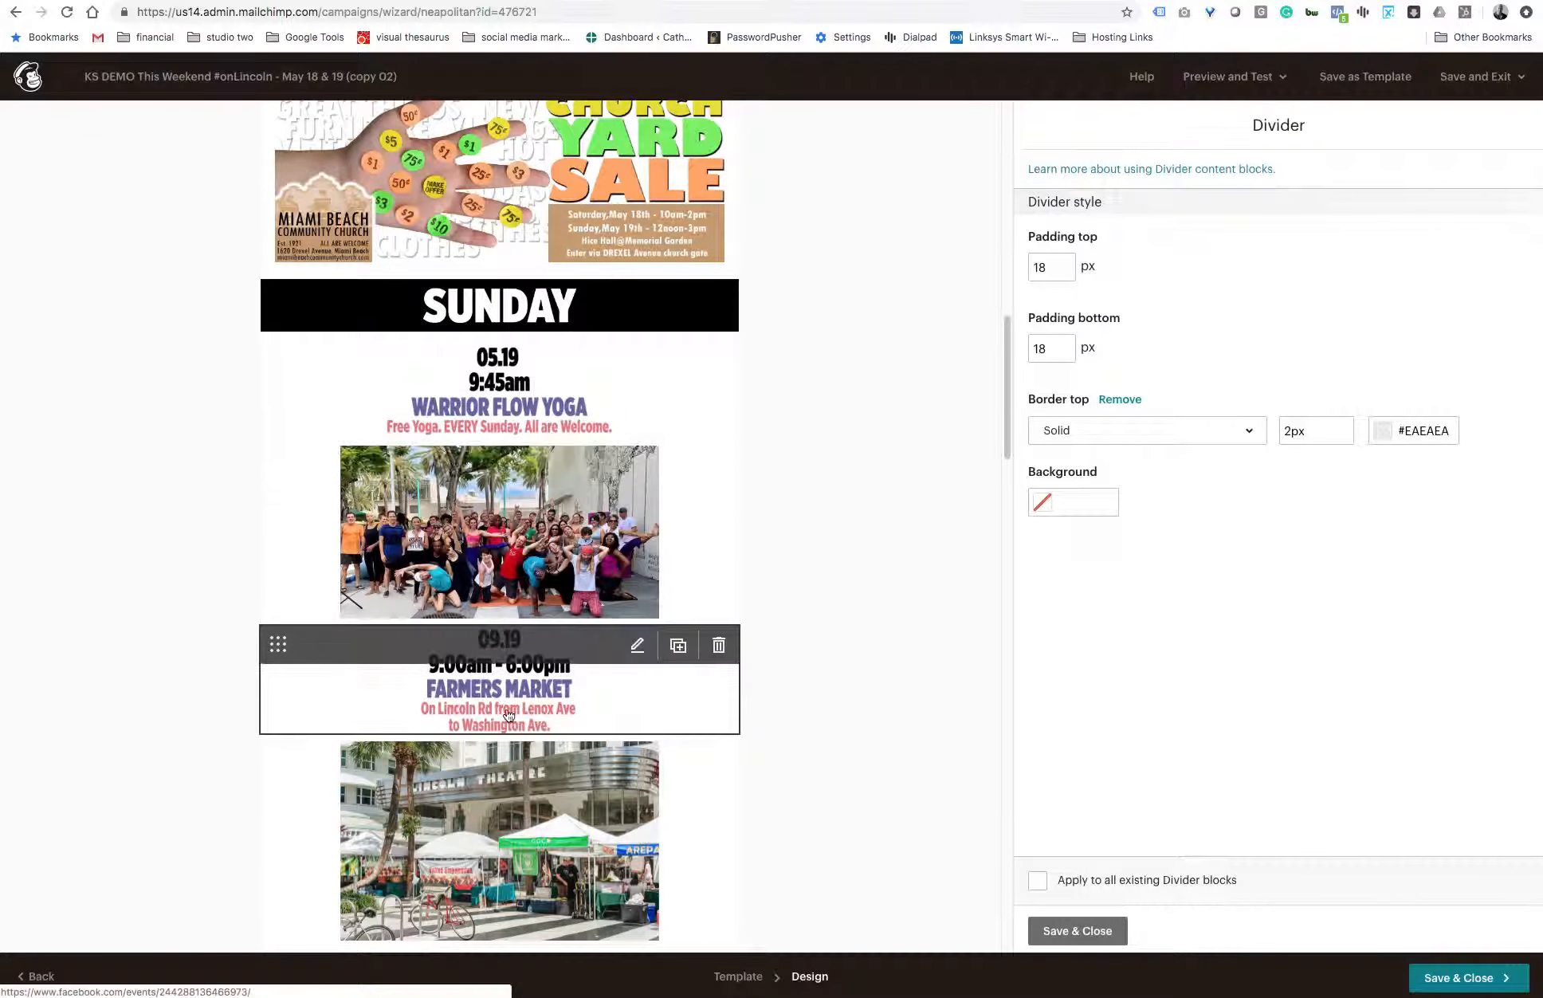
scroll(508, 715, "down", 9)
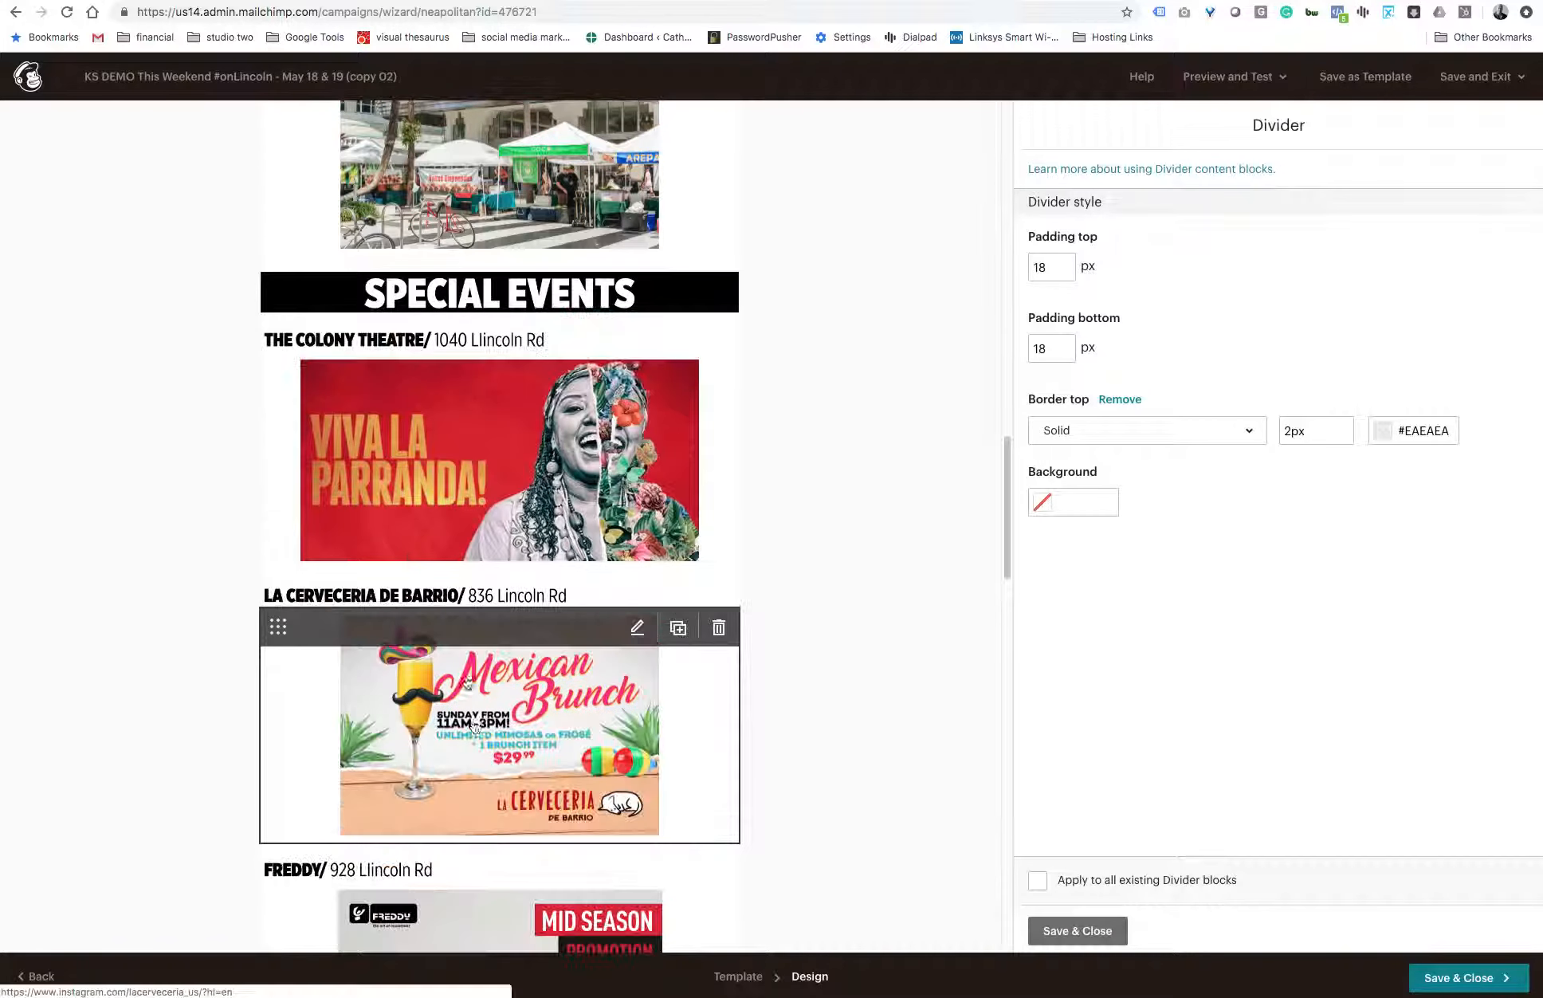
scroll(475, 727, "down", 18)
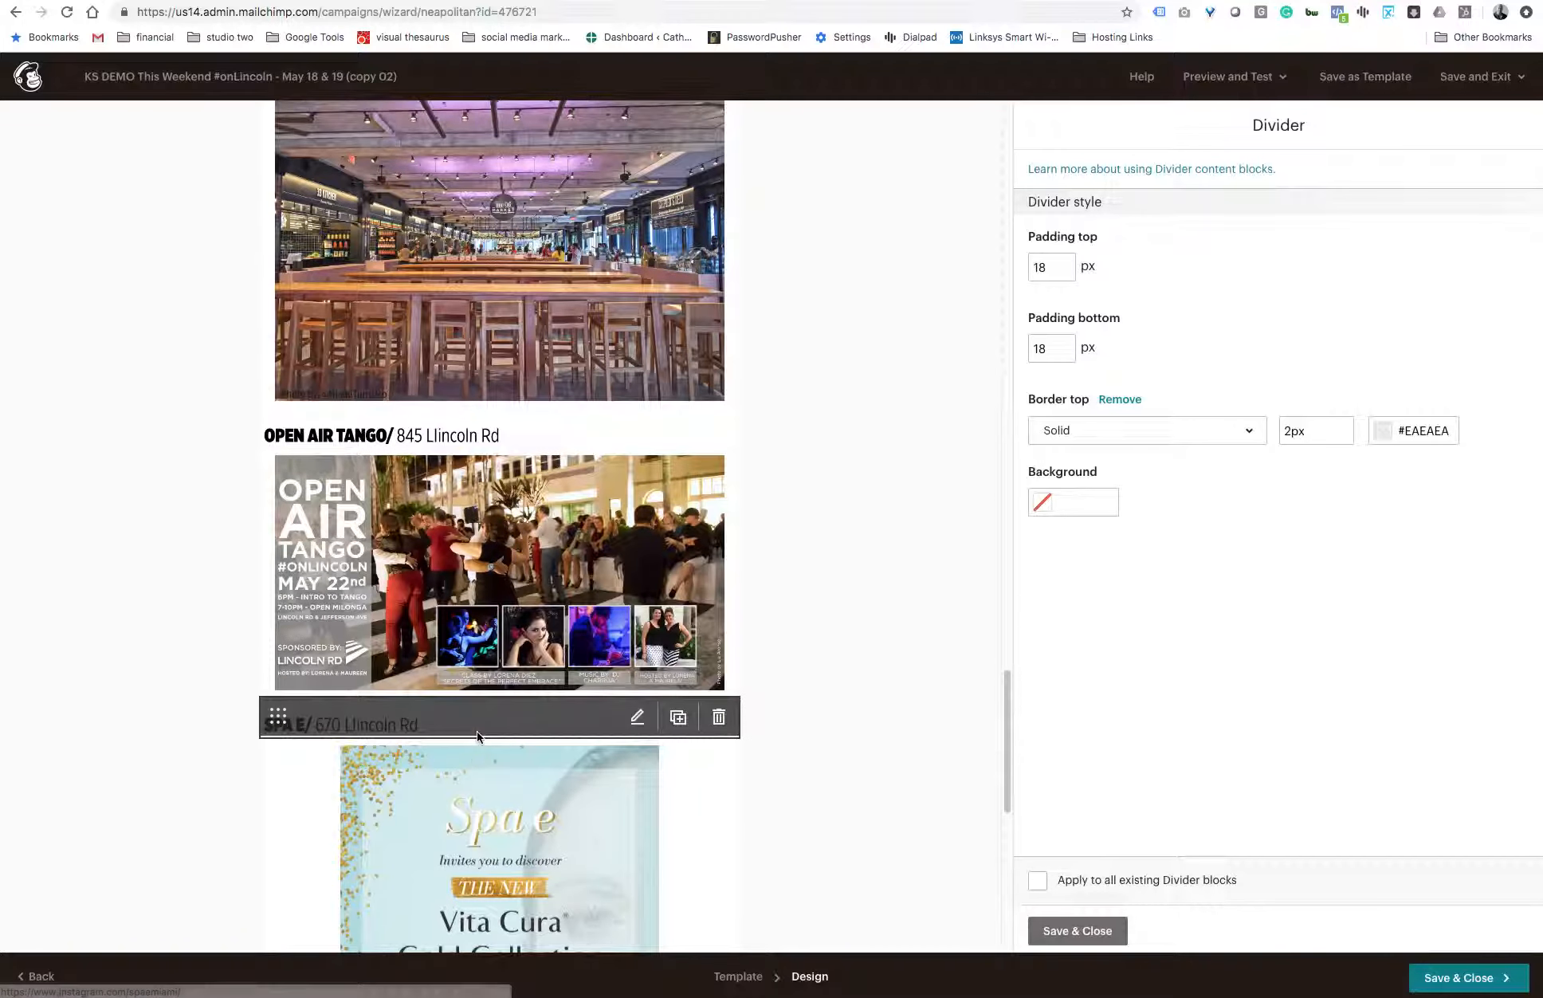
scroll(477, 735, "down", 1)
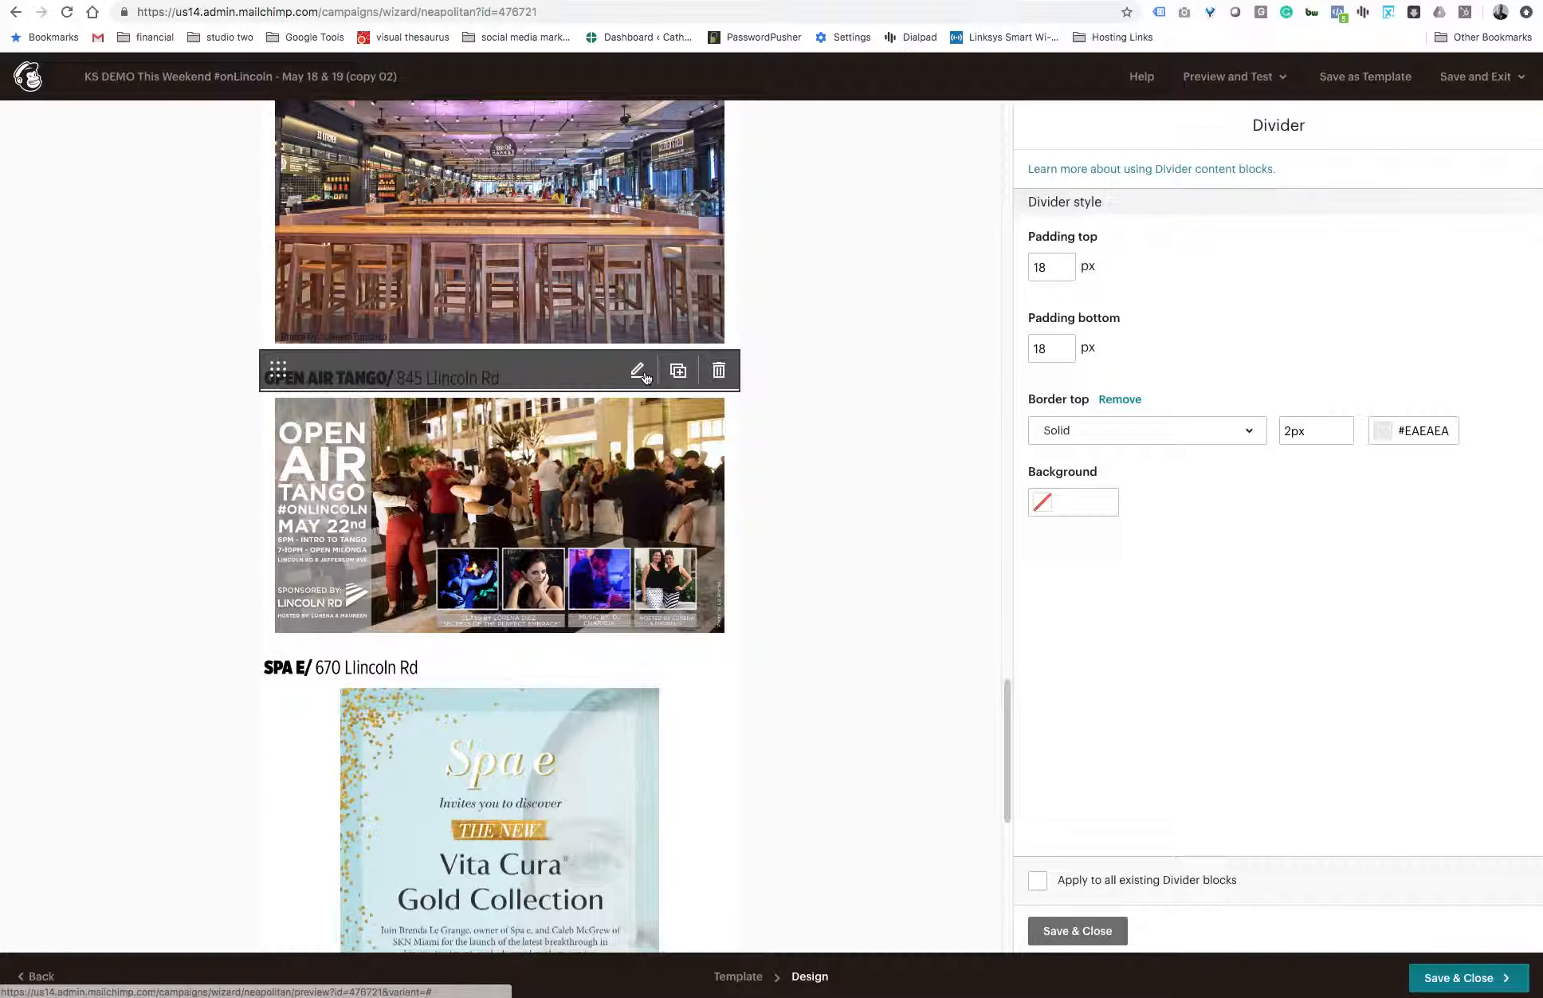
left_click(637, 371)
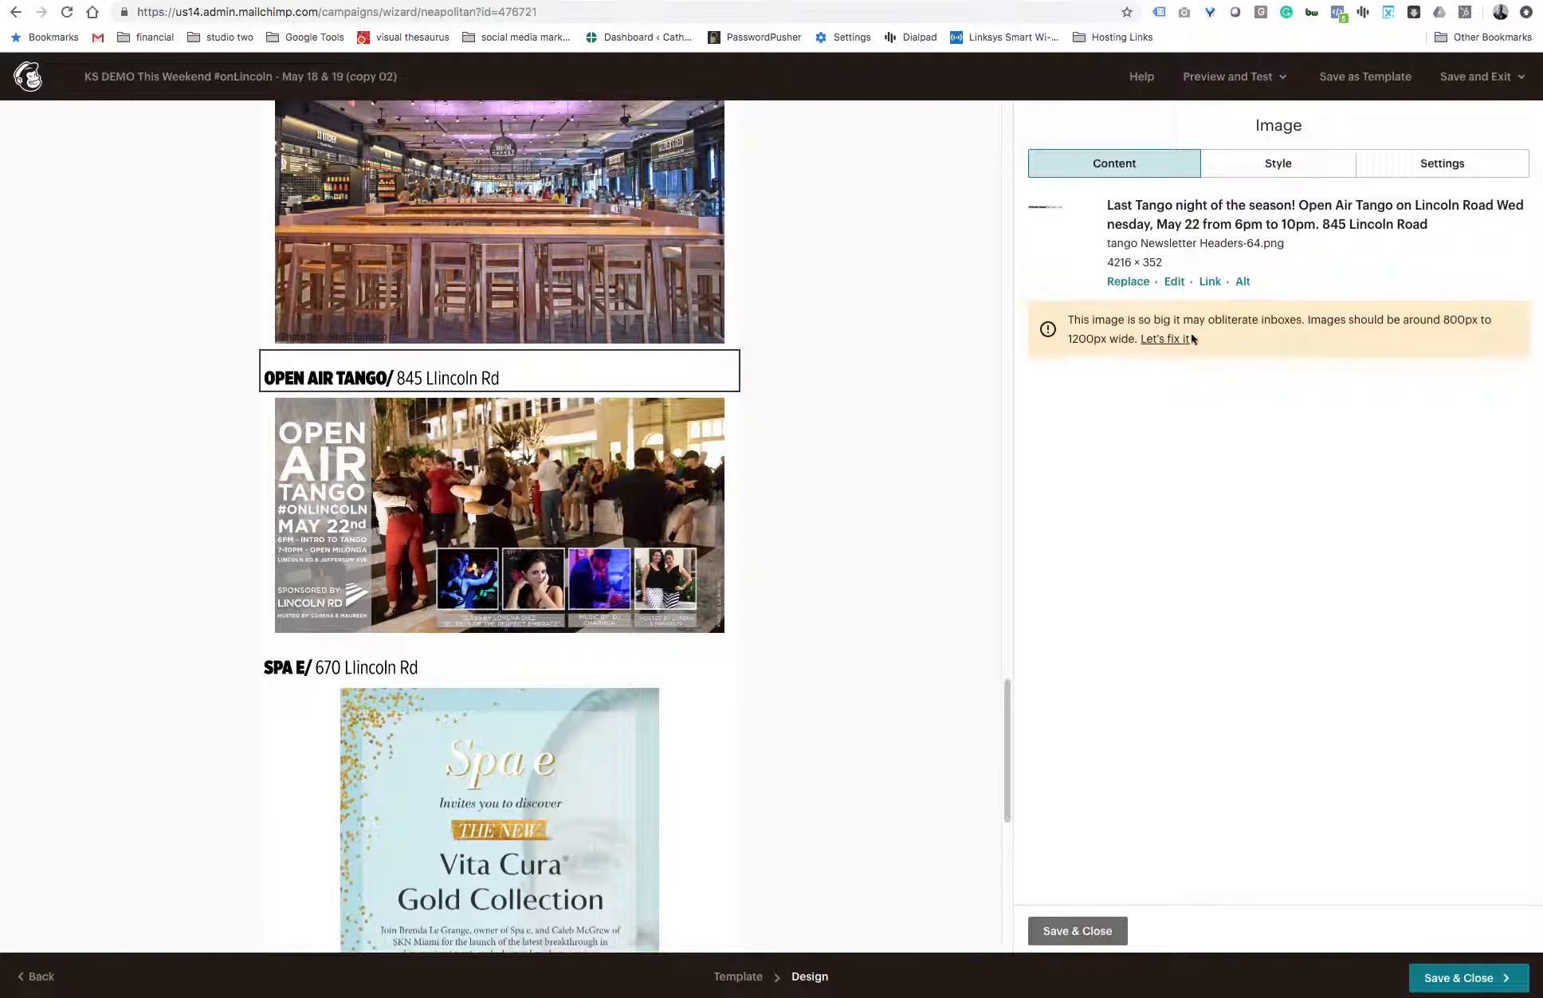
- Check the image details of the Timeout Market photo, the Open Air Tango flyer and the Freddy promotion
left_click(606, 303)
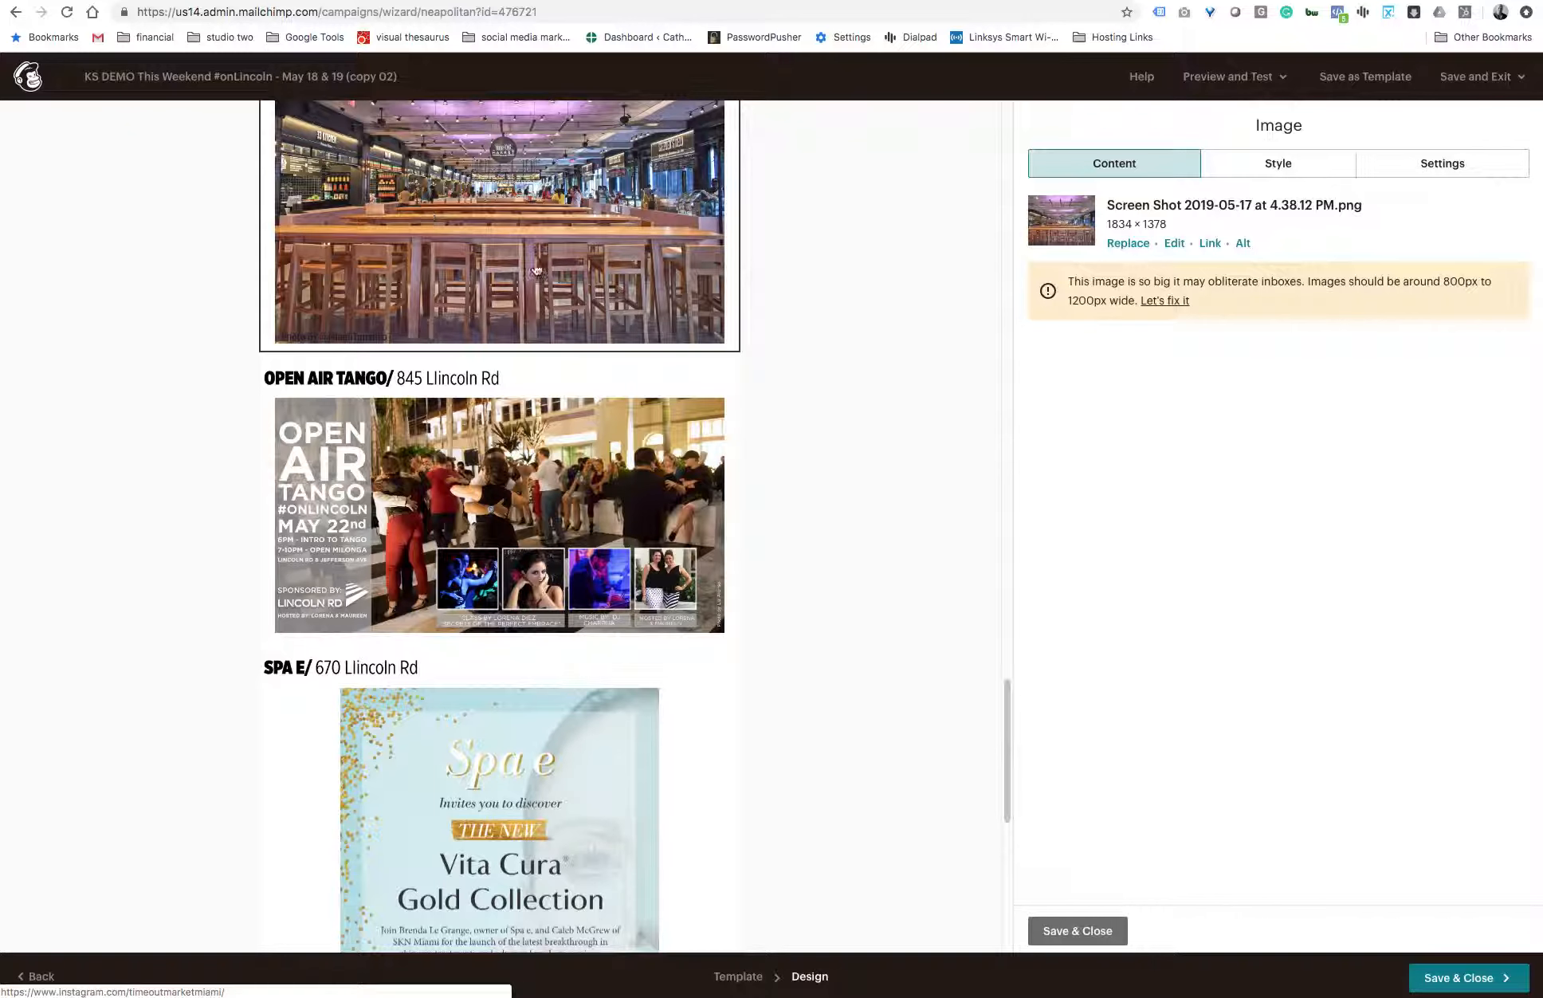
scroll(540, 270, "up", 1)
scroll(540, 271, "up", 2)
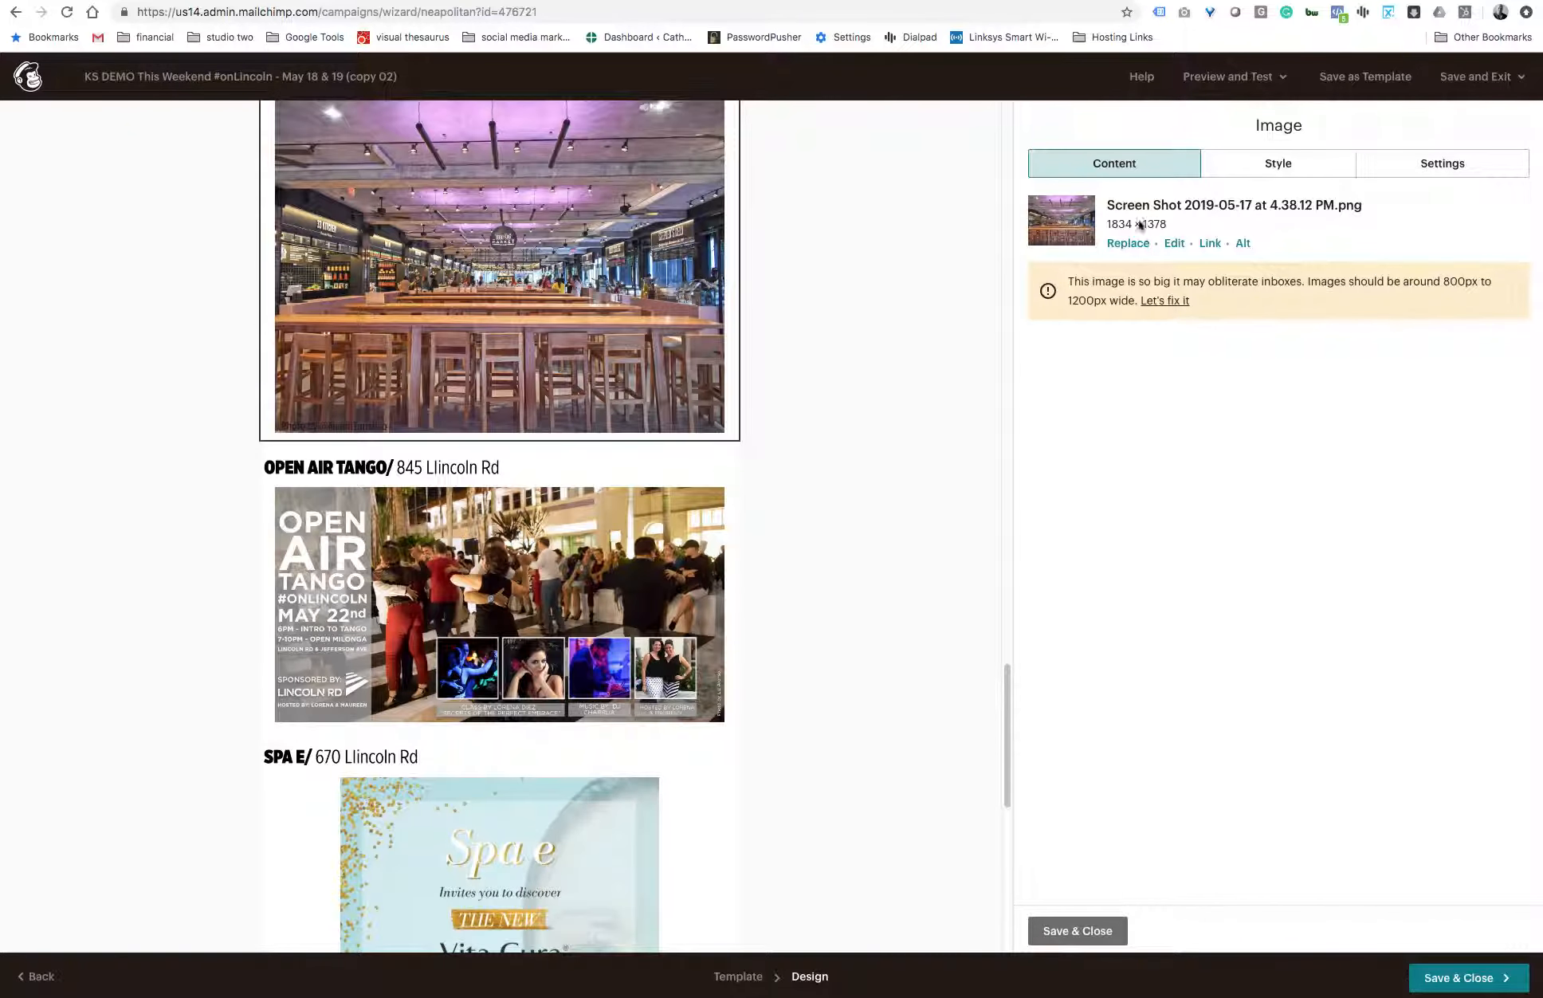
left_click(582, 504)
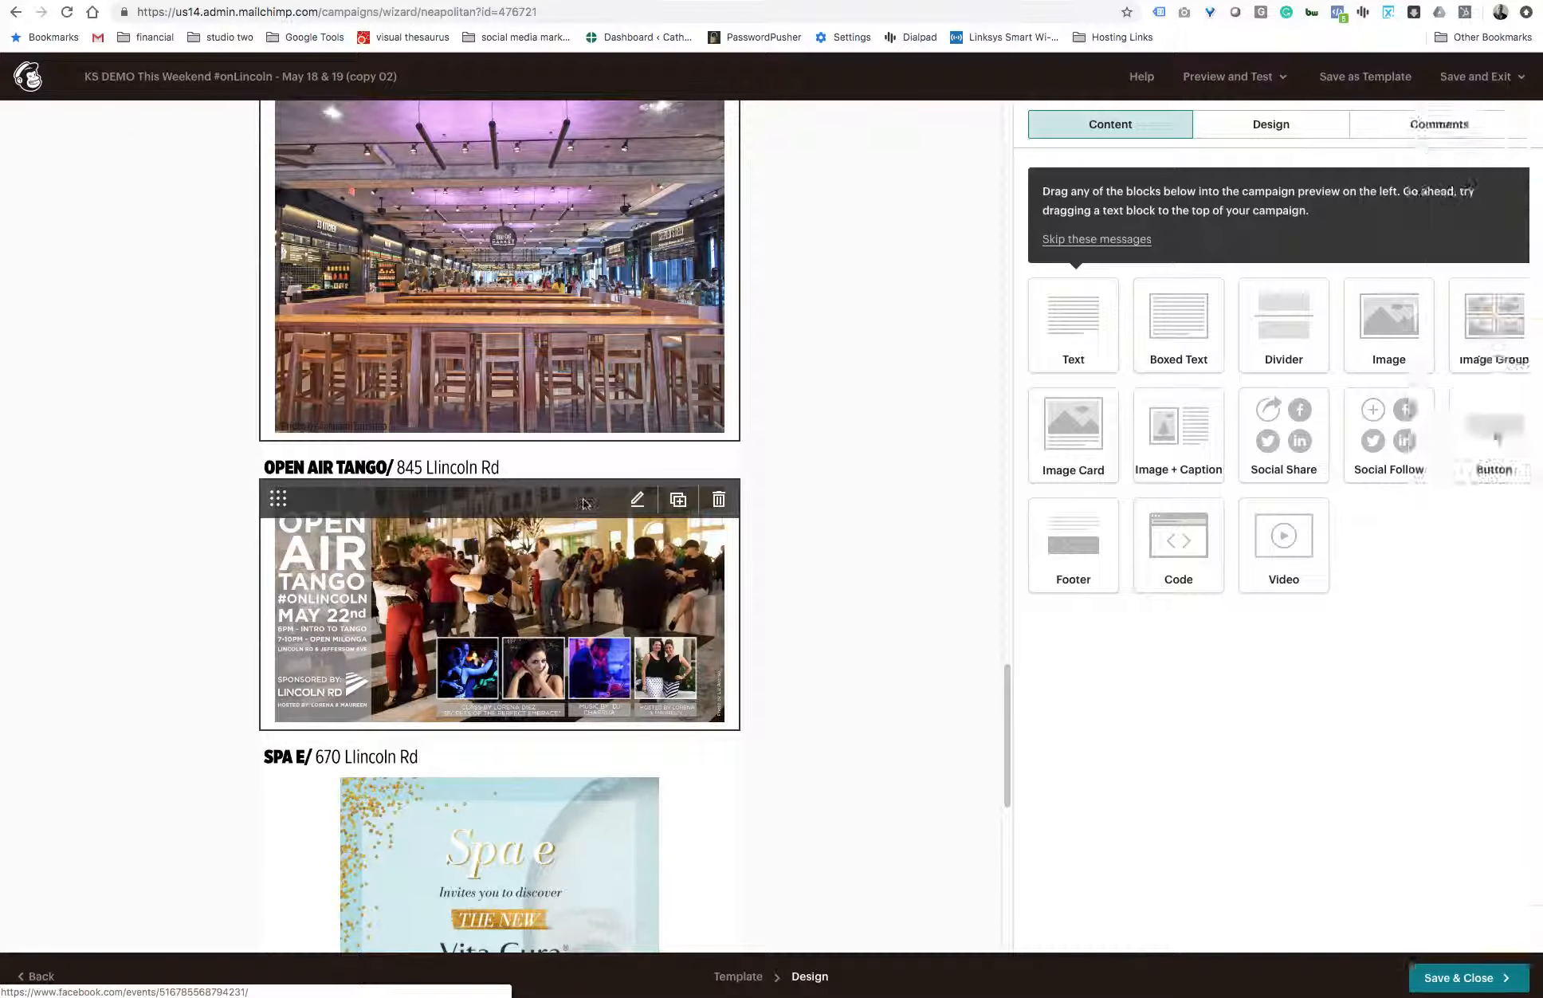
scroll(583, 504, "up", 6)
scroll(582, 505, "up", 4)
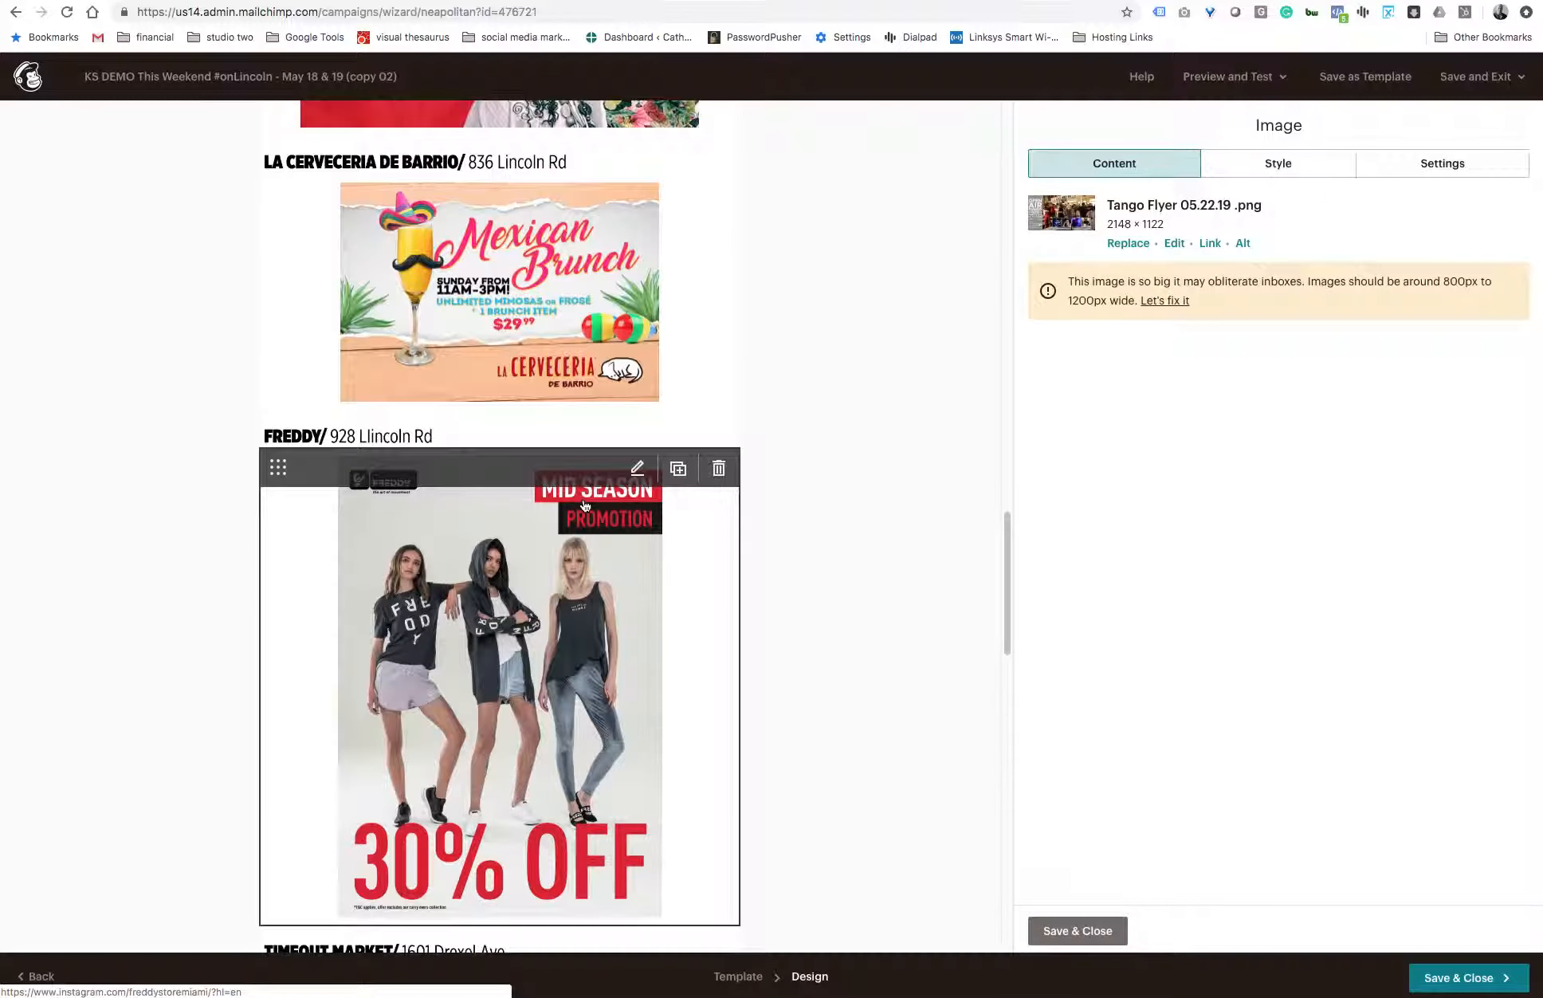
left_click(560, 564)
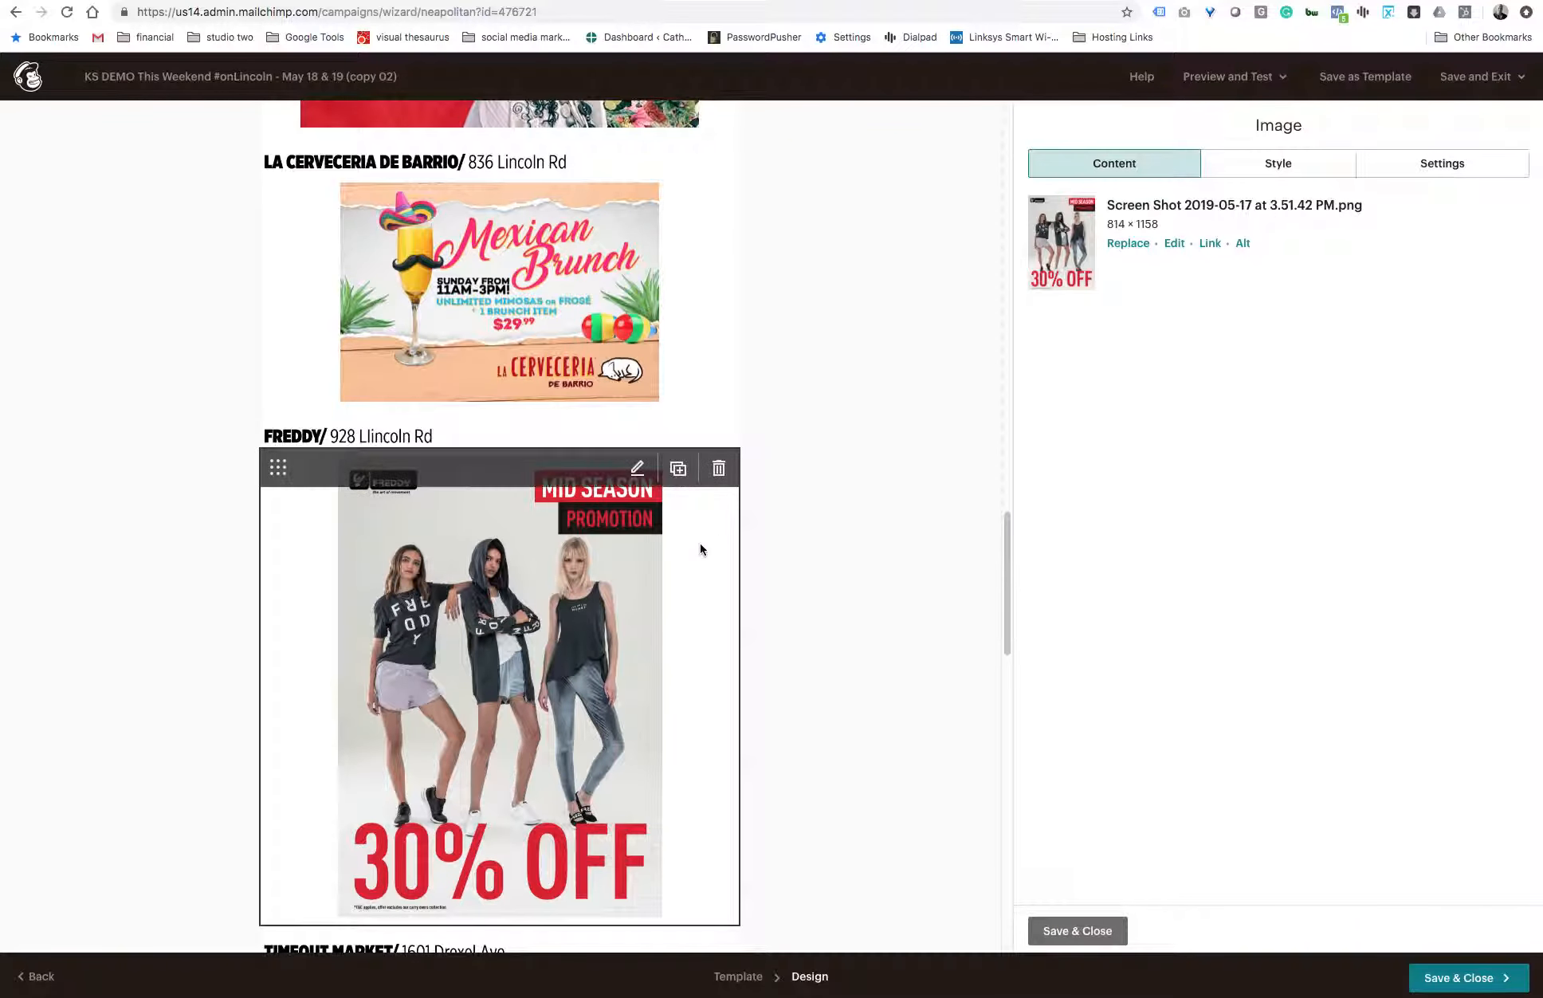
- Fix the oversized Open Air Tango flyer by resizing it to 1200 × 627, and save the image
scroll(701, 549, "down", 8)
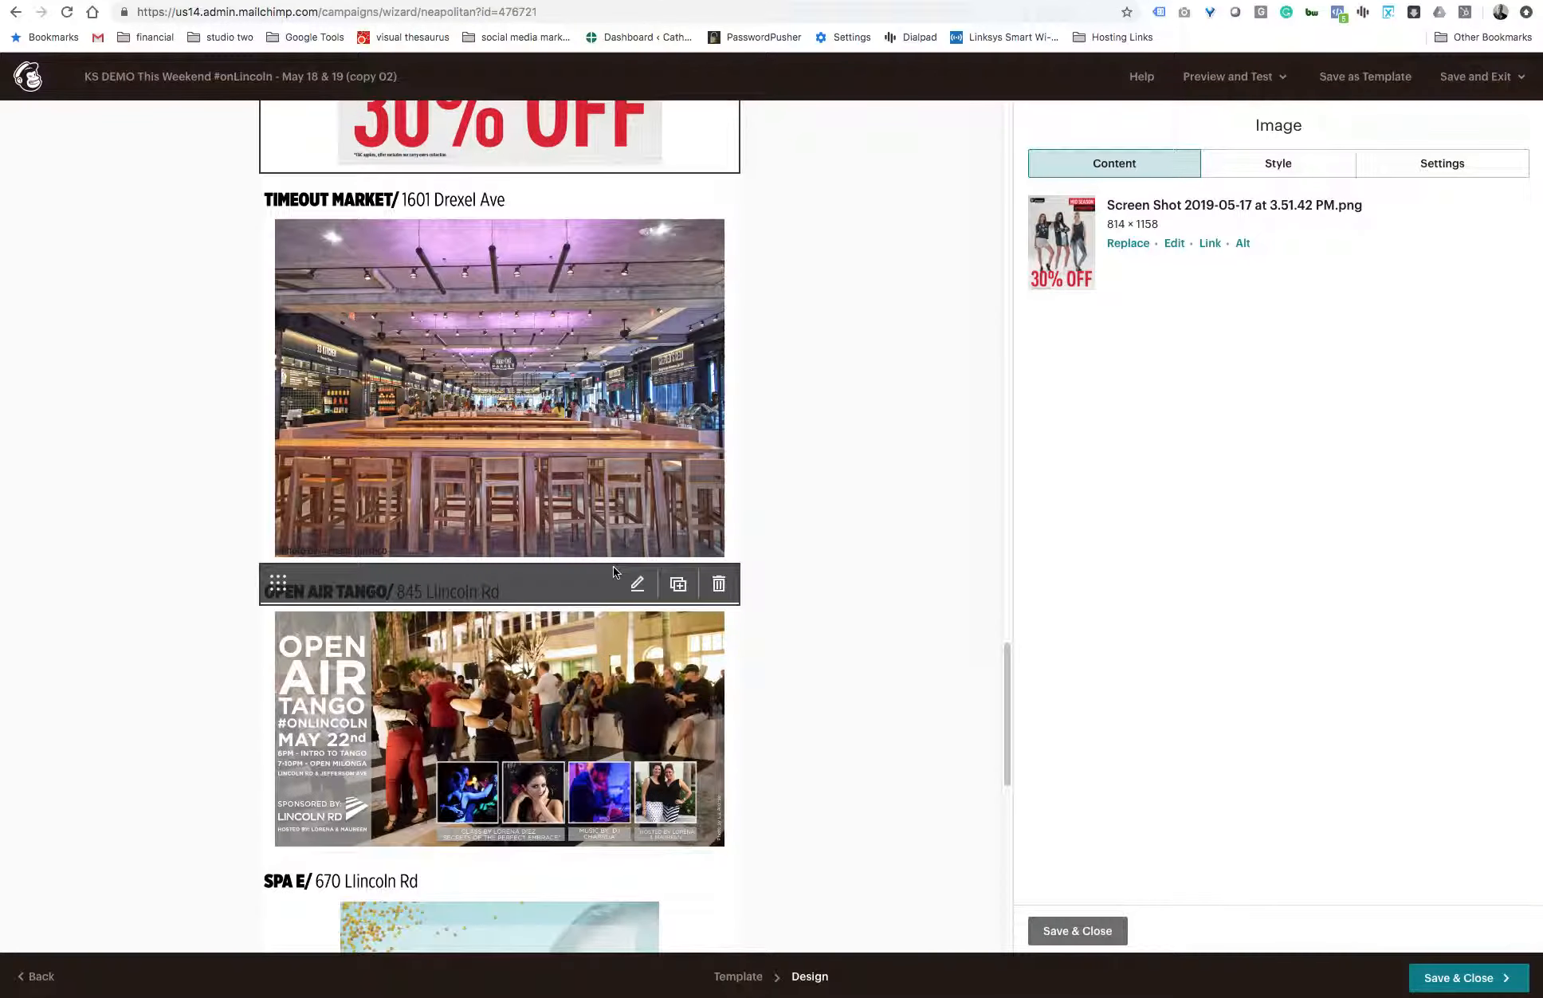
scroll(613, 566, "down", 1)
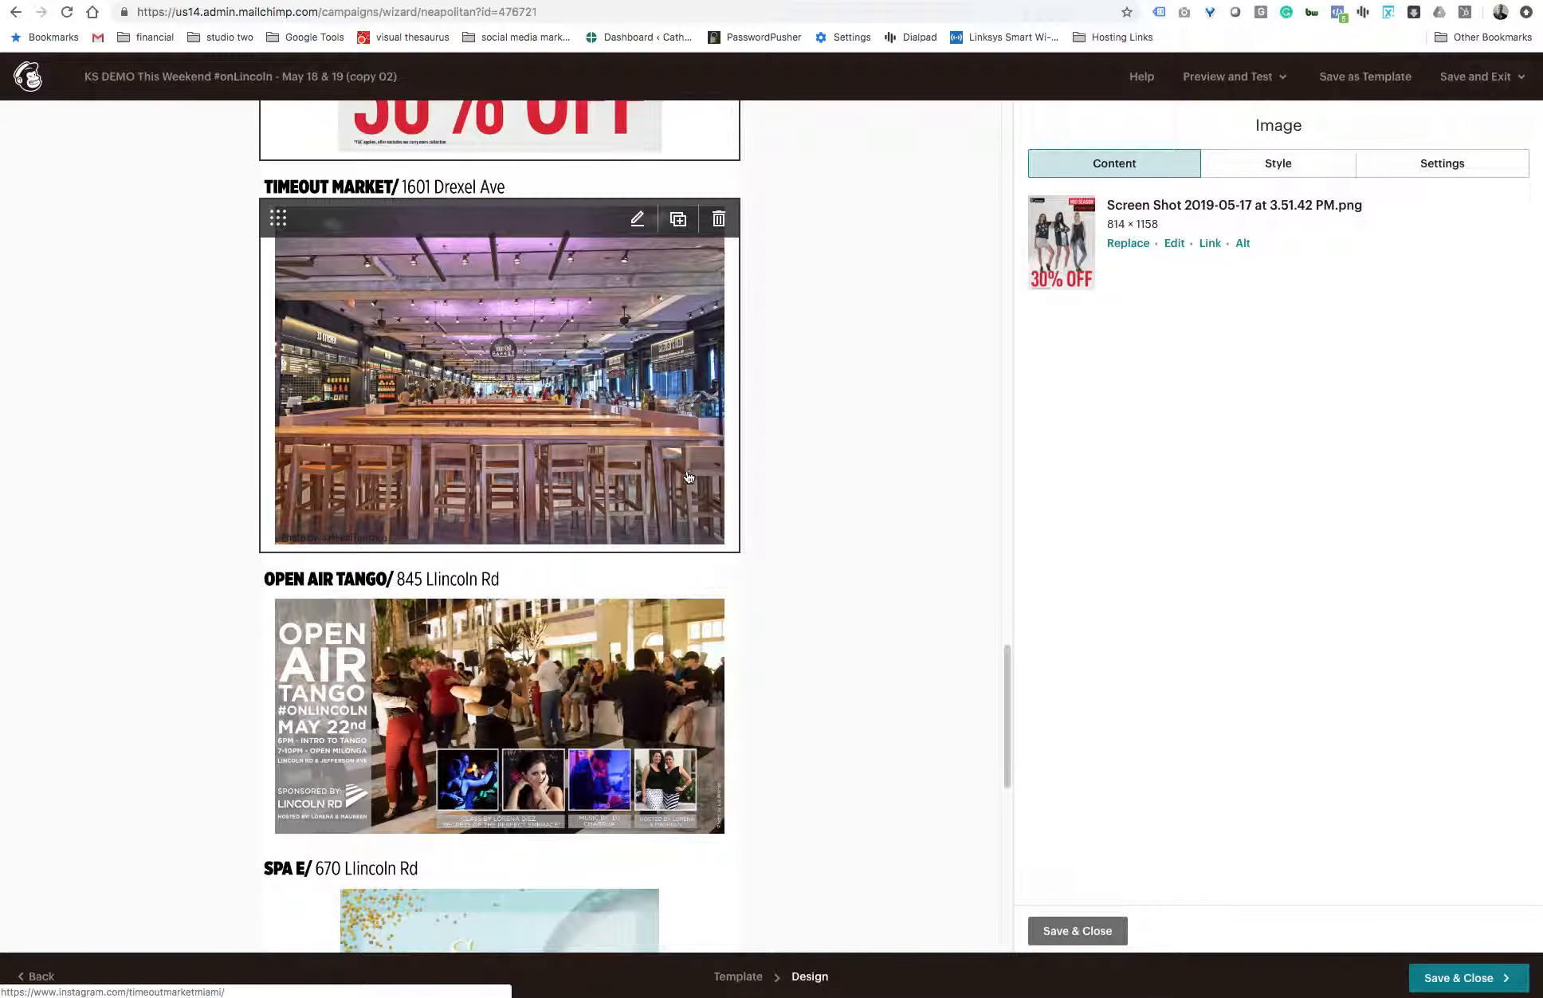
scroll(606, 620, "down", 2)
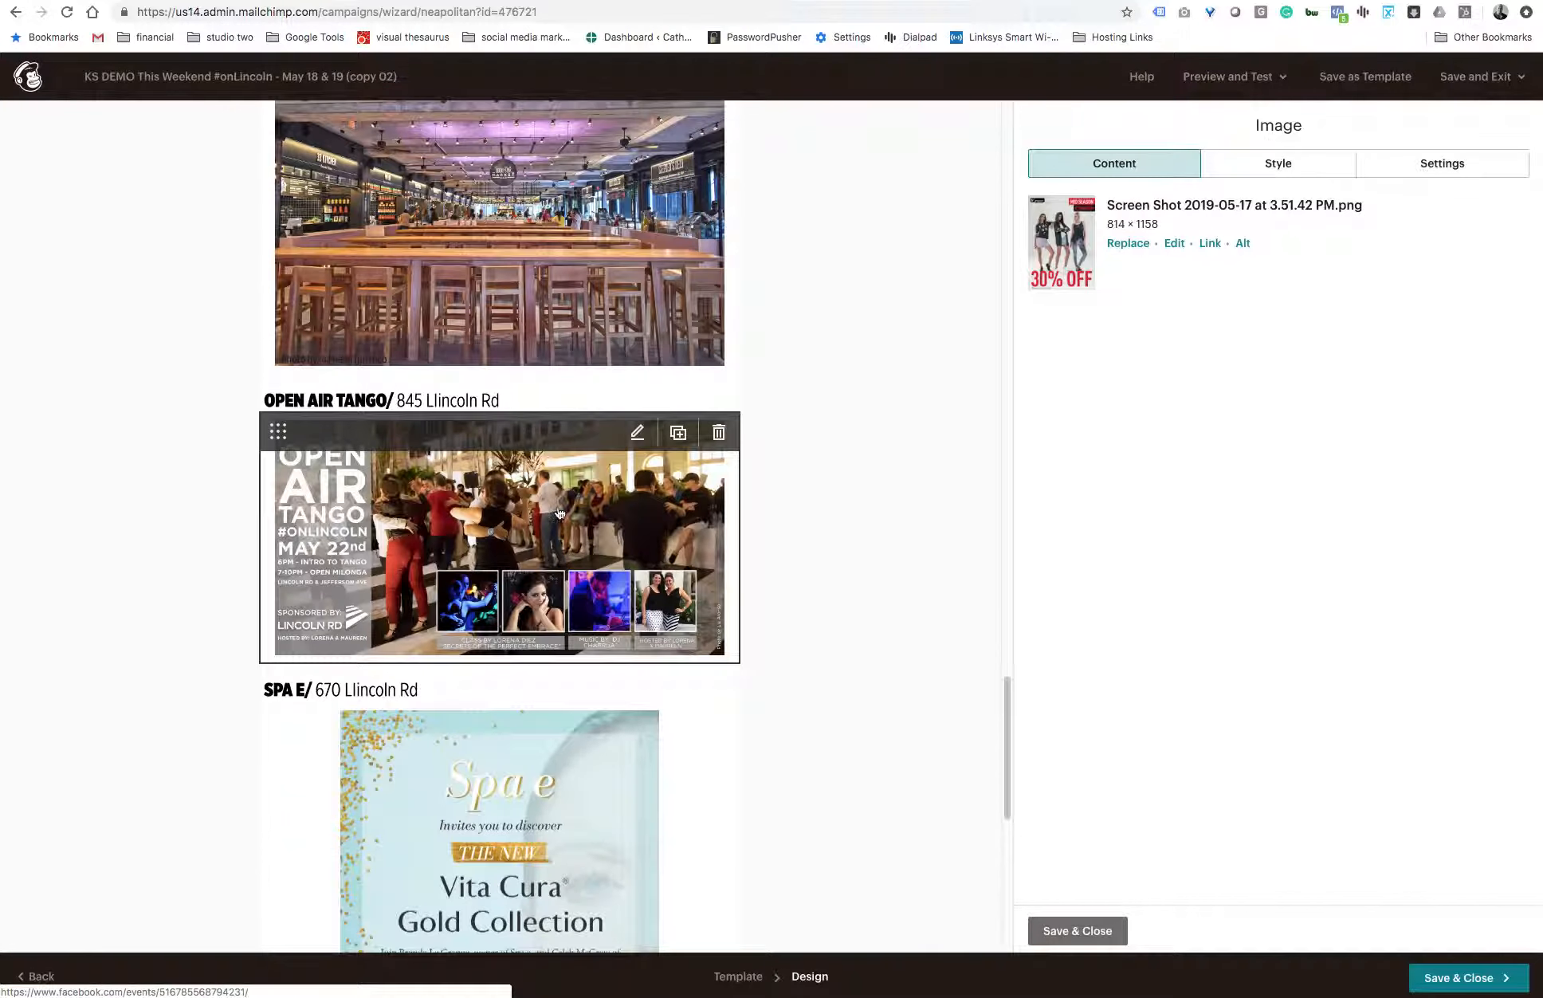
left_click(560, 513)
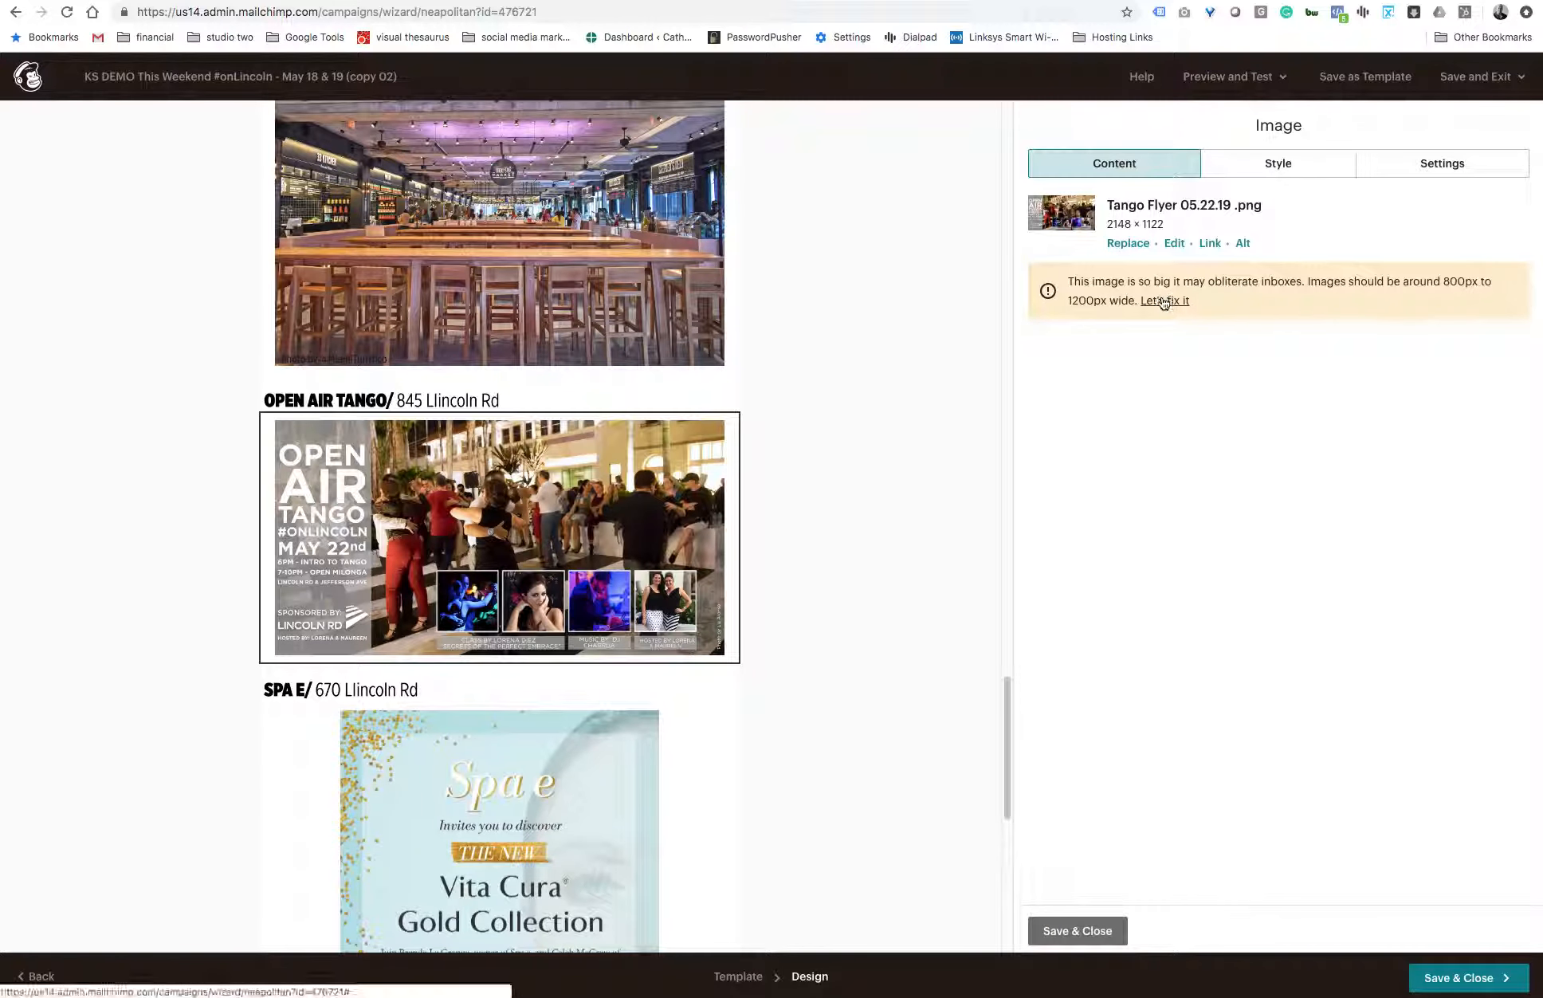
left_click(1163, 302)
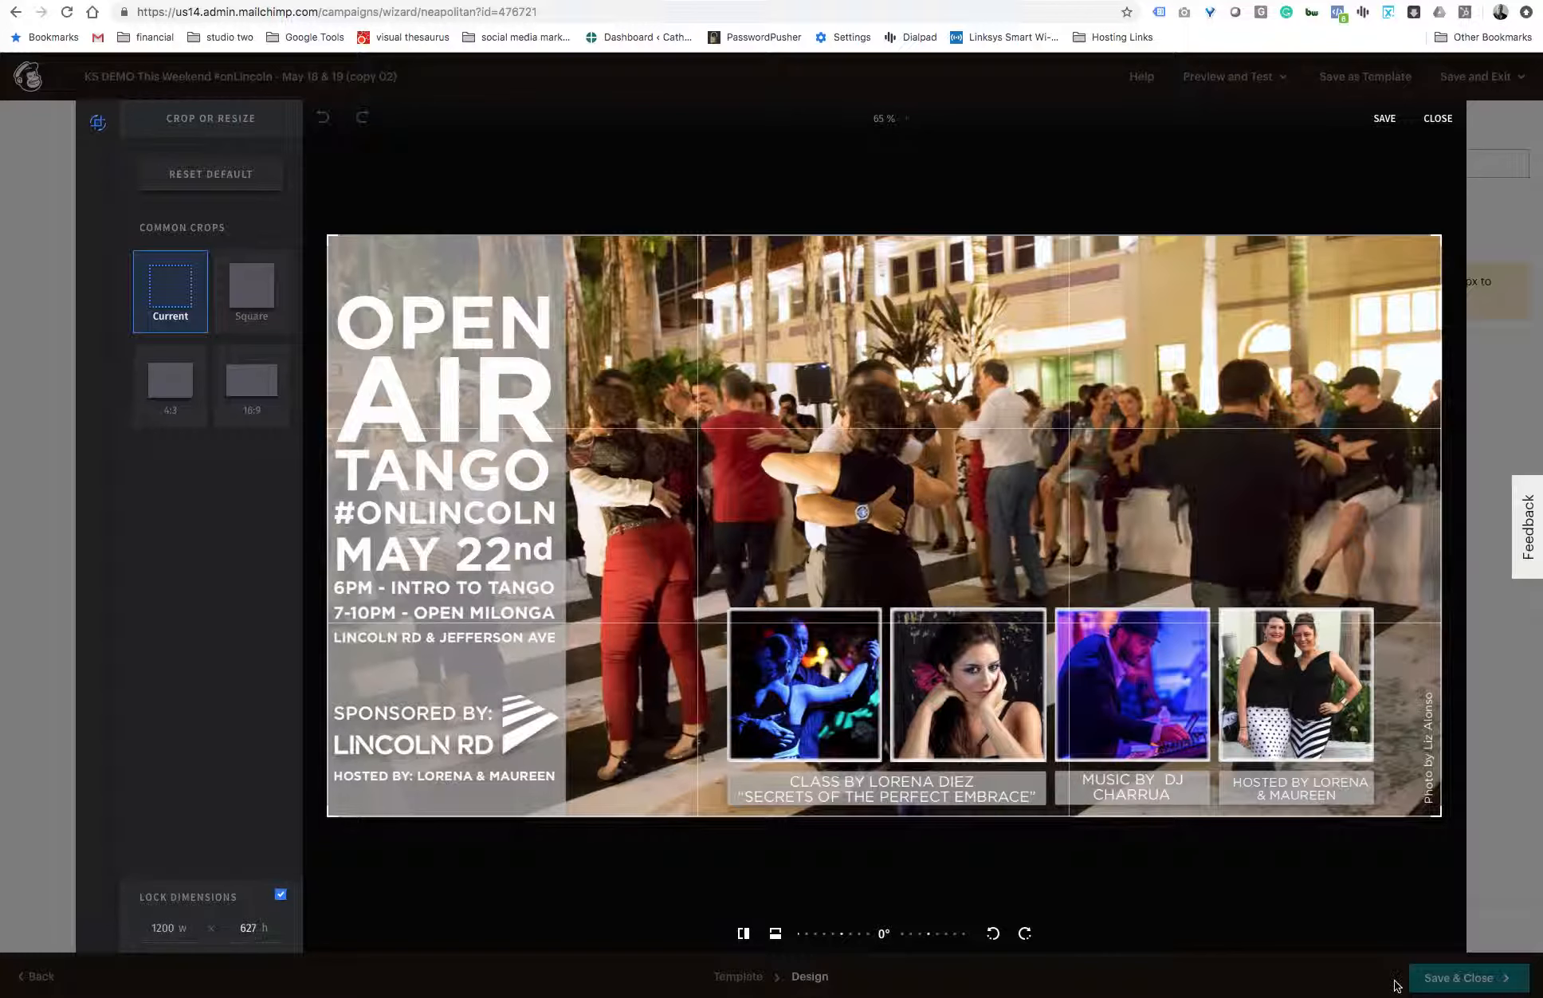
left_click(1384, 119)
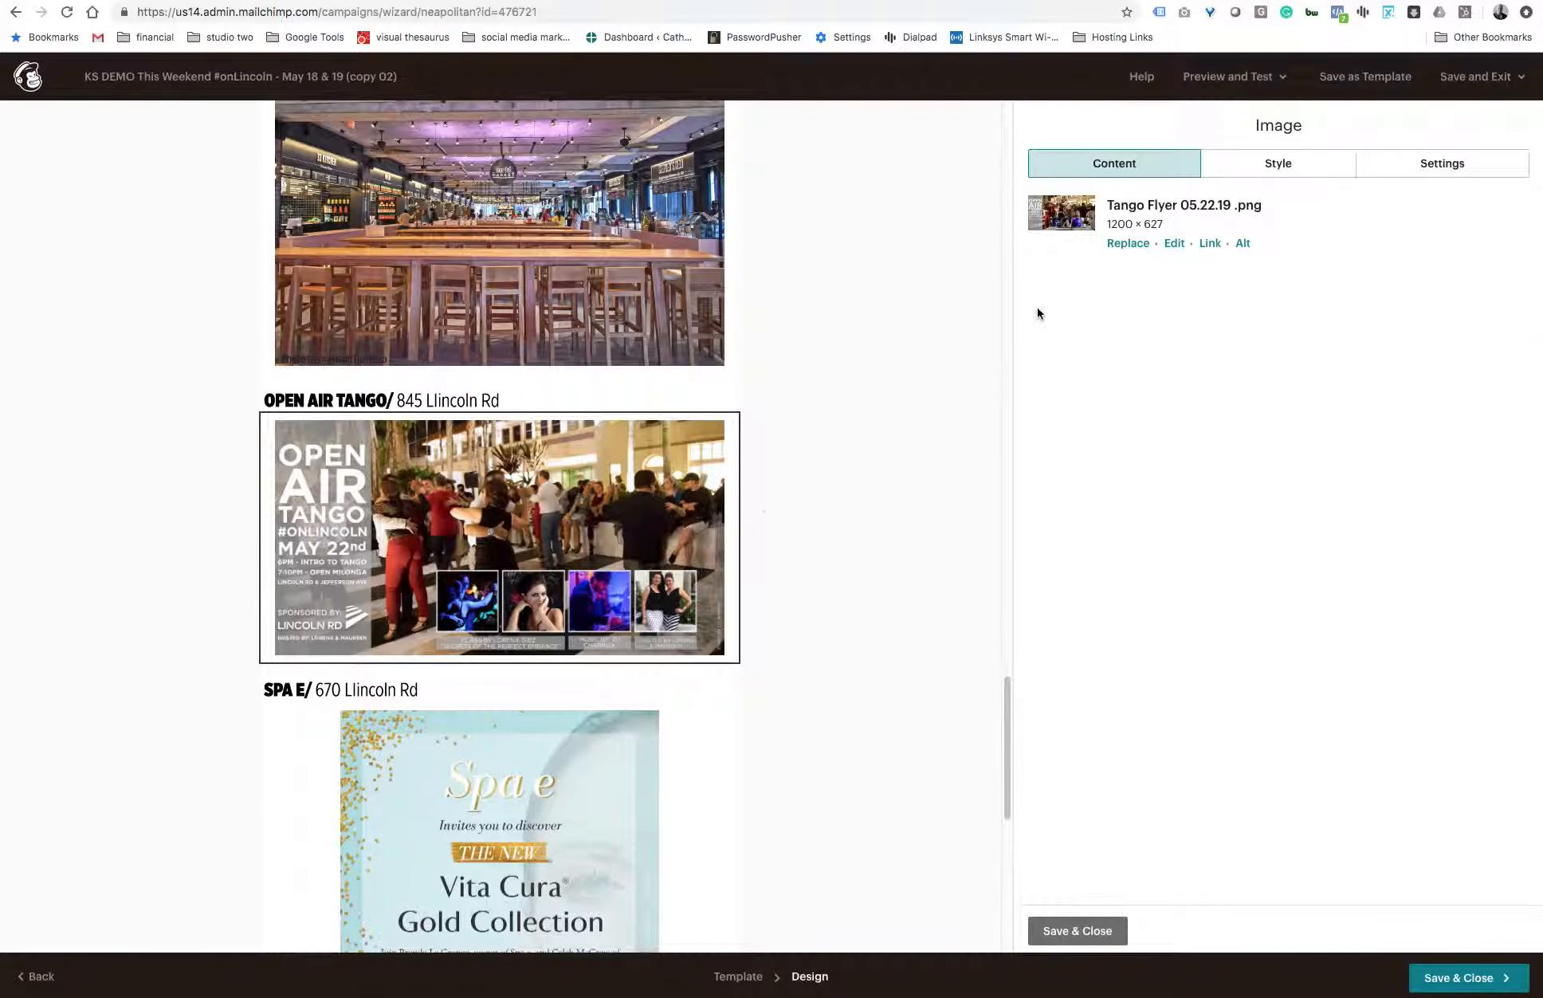
scroll(882, 502, "down", 10)
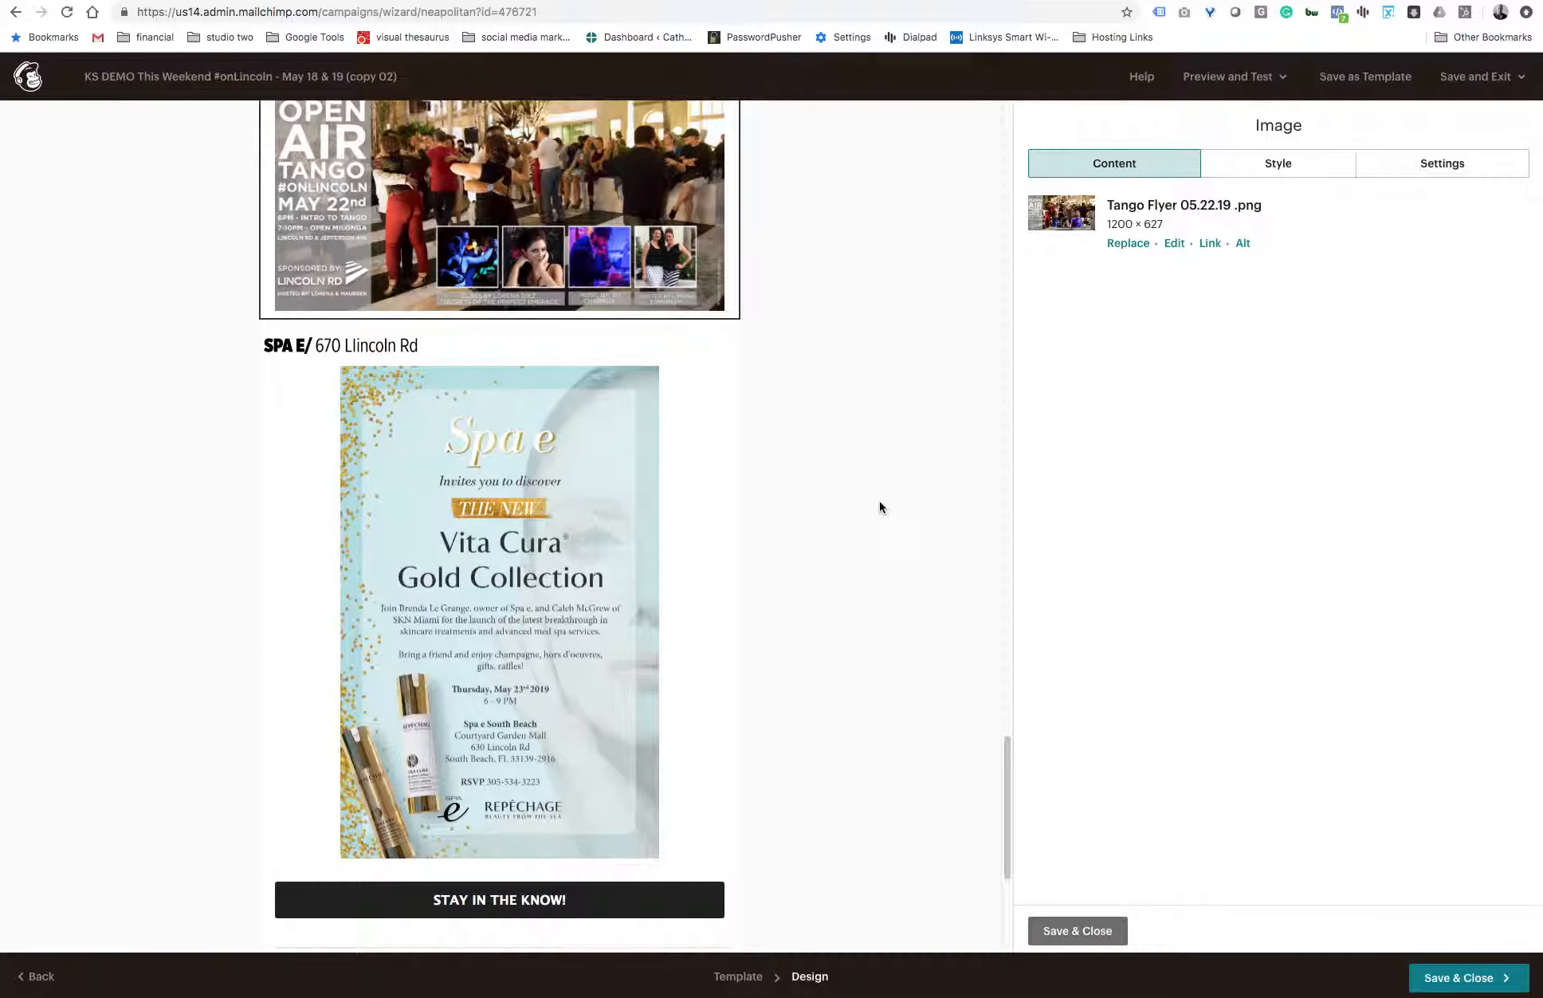
scroll(738, 516, "up", 2)
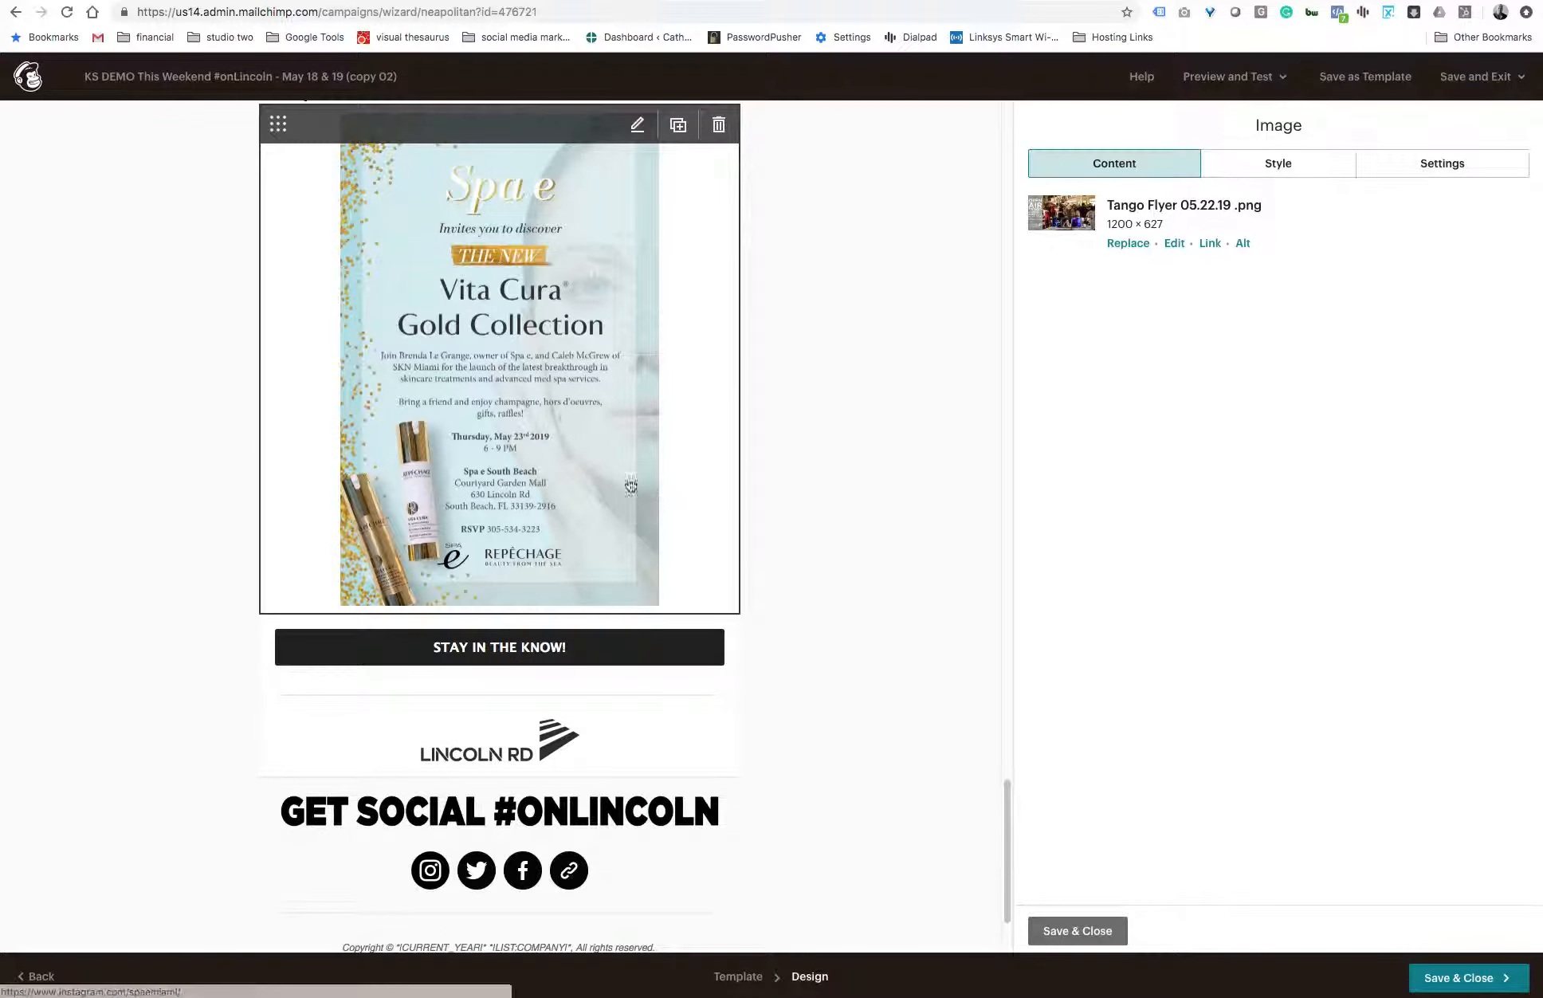
- Check the Spa e flyer's image details, and fix the oversized Timeout Market photo by resizing it to 1200 × 902 and saving it
left_click(564, 415)
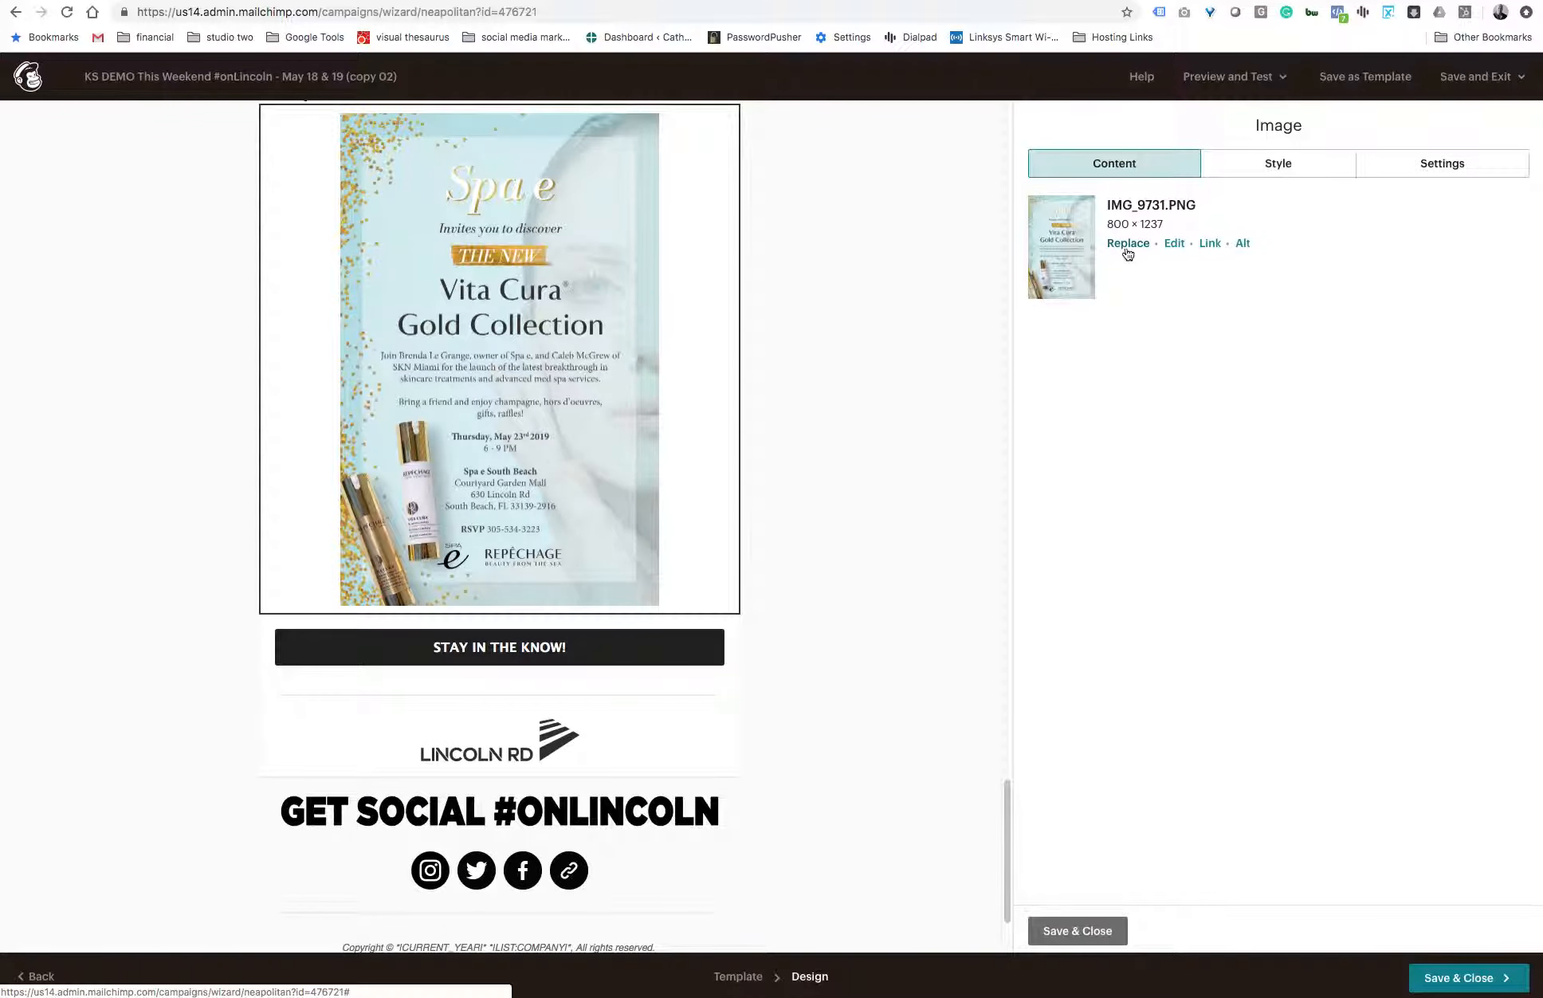
scroll(738, 473, "up", 8)
left_click(701, 366)
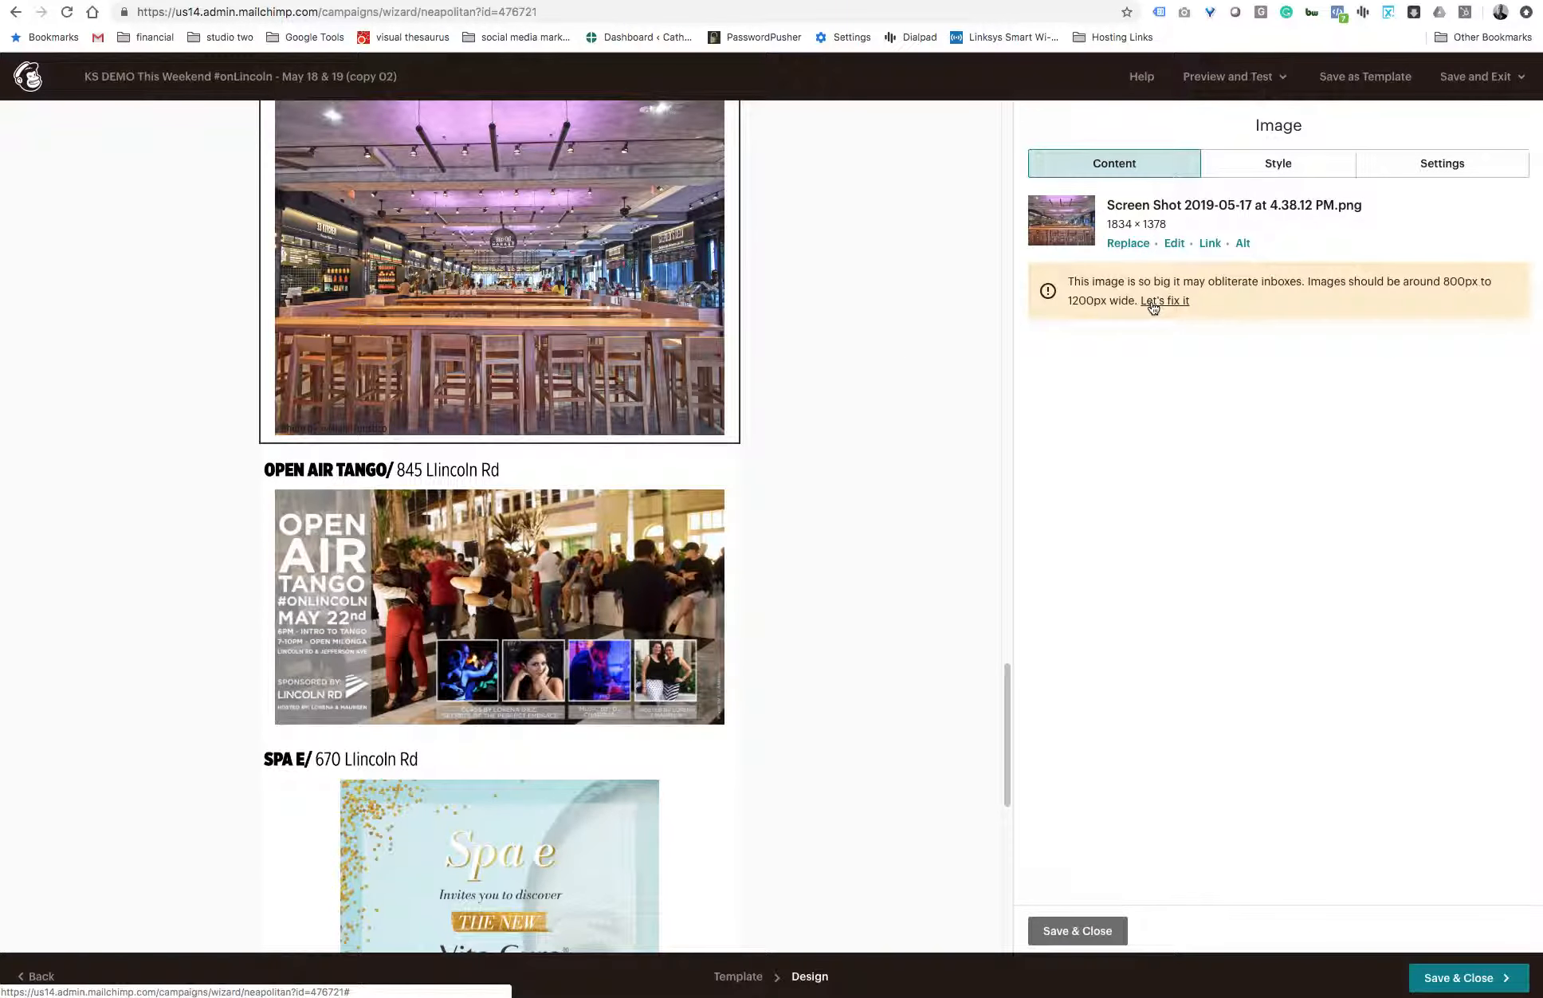
left_click(1152, 305)
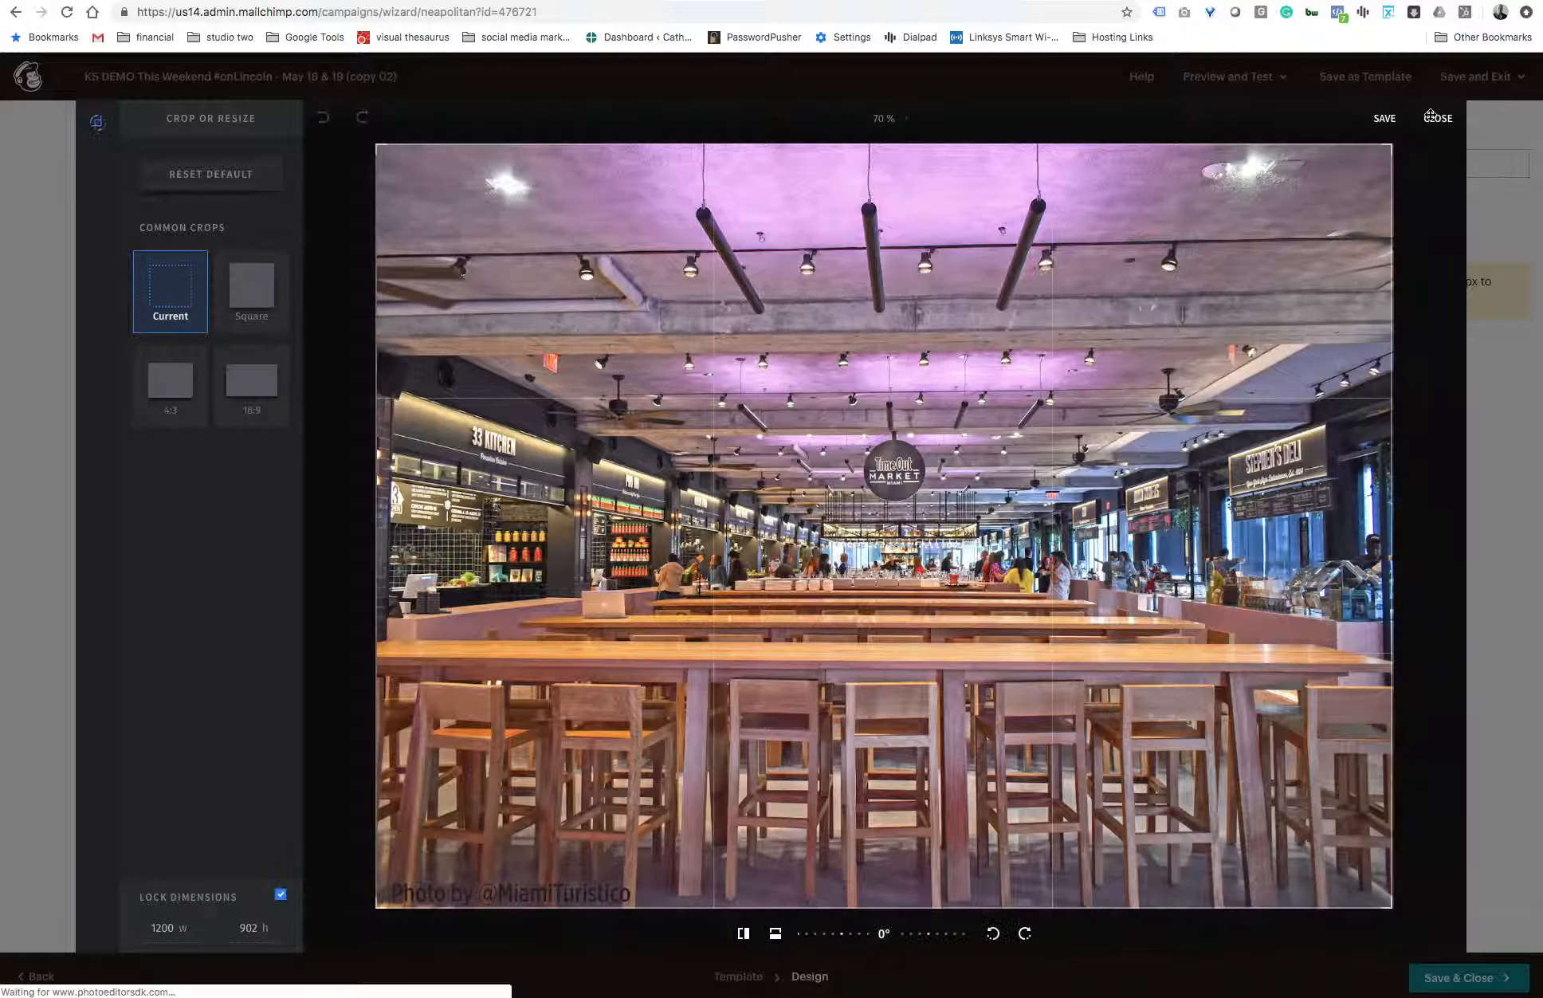
left_click(1387, 118)
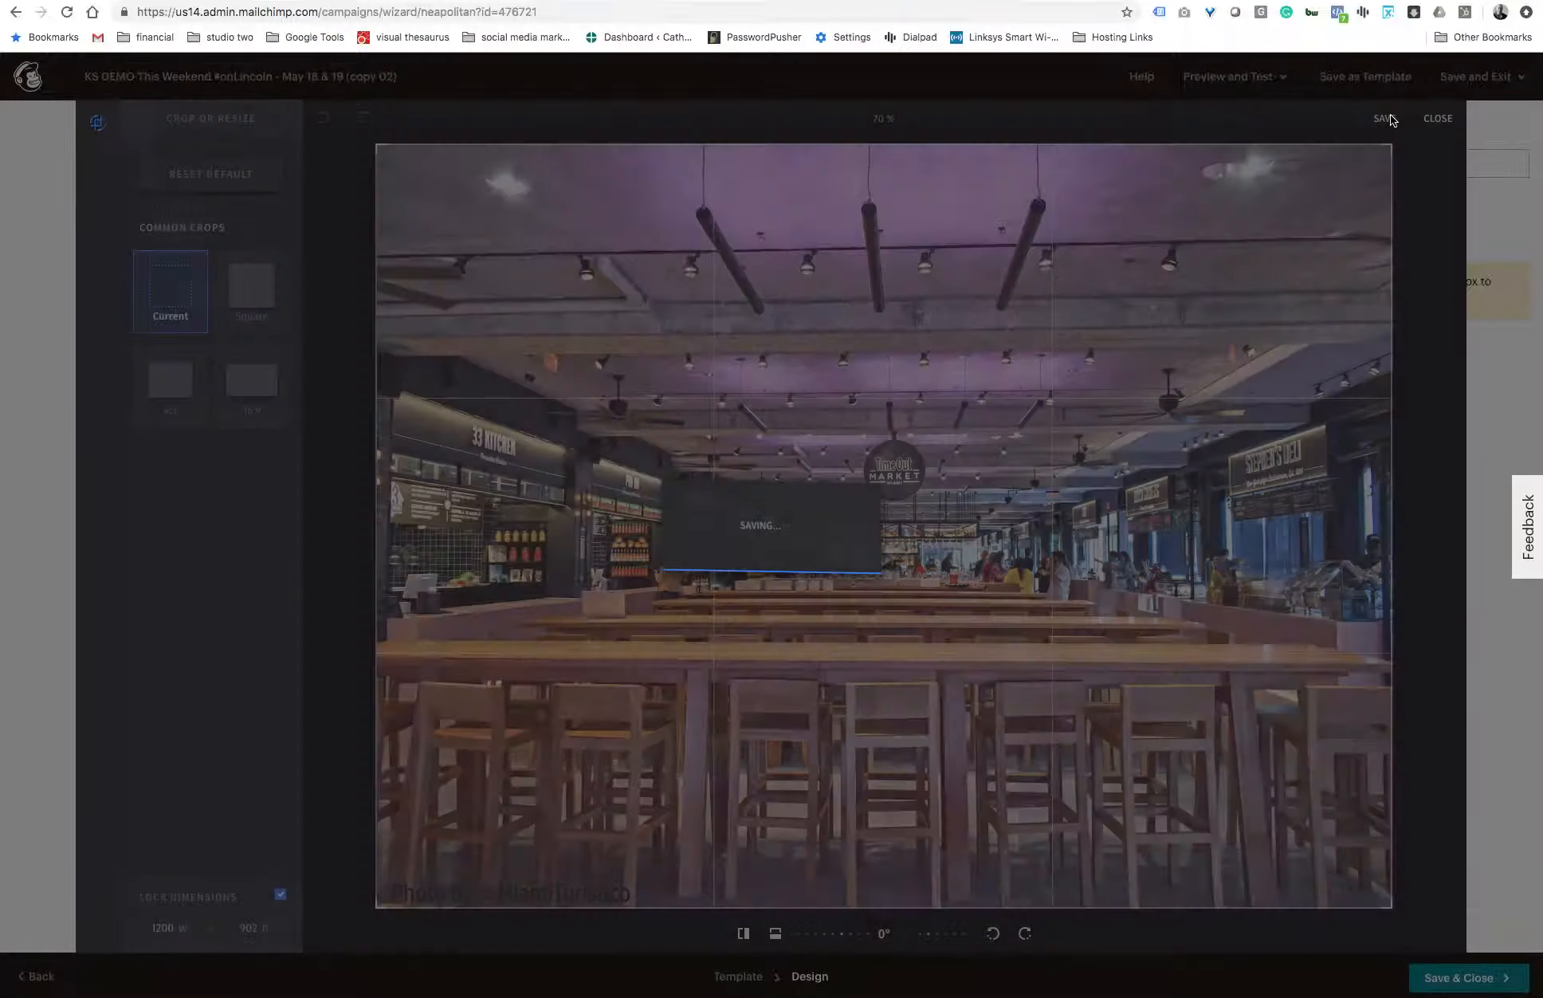
- In the 05.18 text block below the music series banner, clear the styles of the "The Resurrction Steel Orchestra" line and center it
scroll(813, 522, "down", 5)
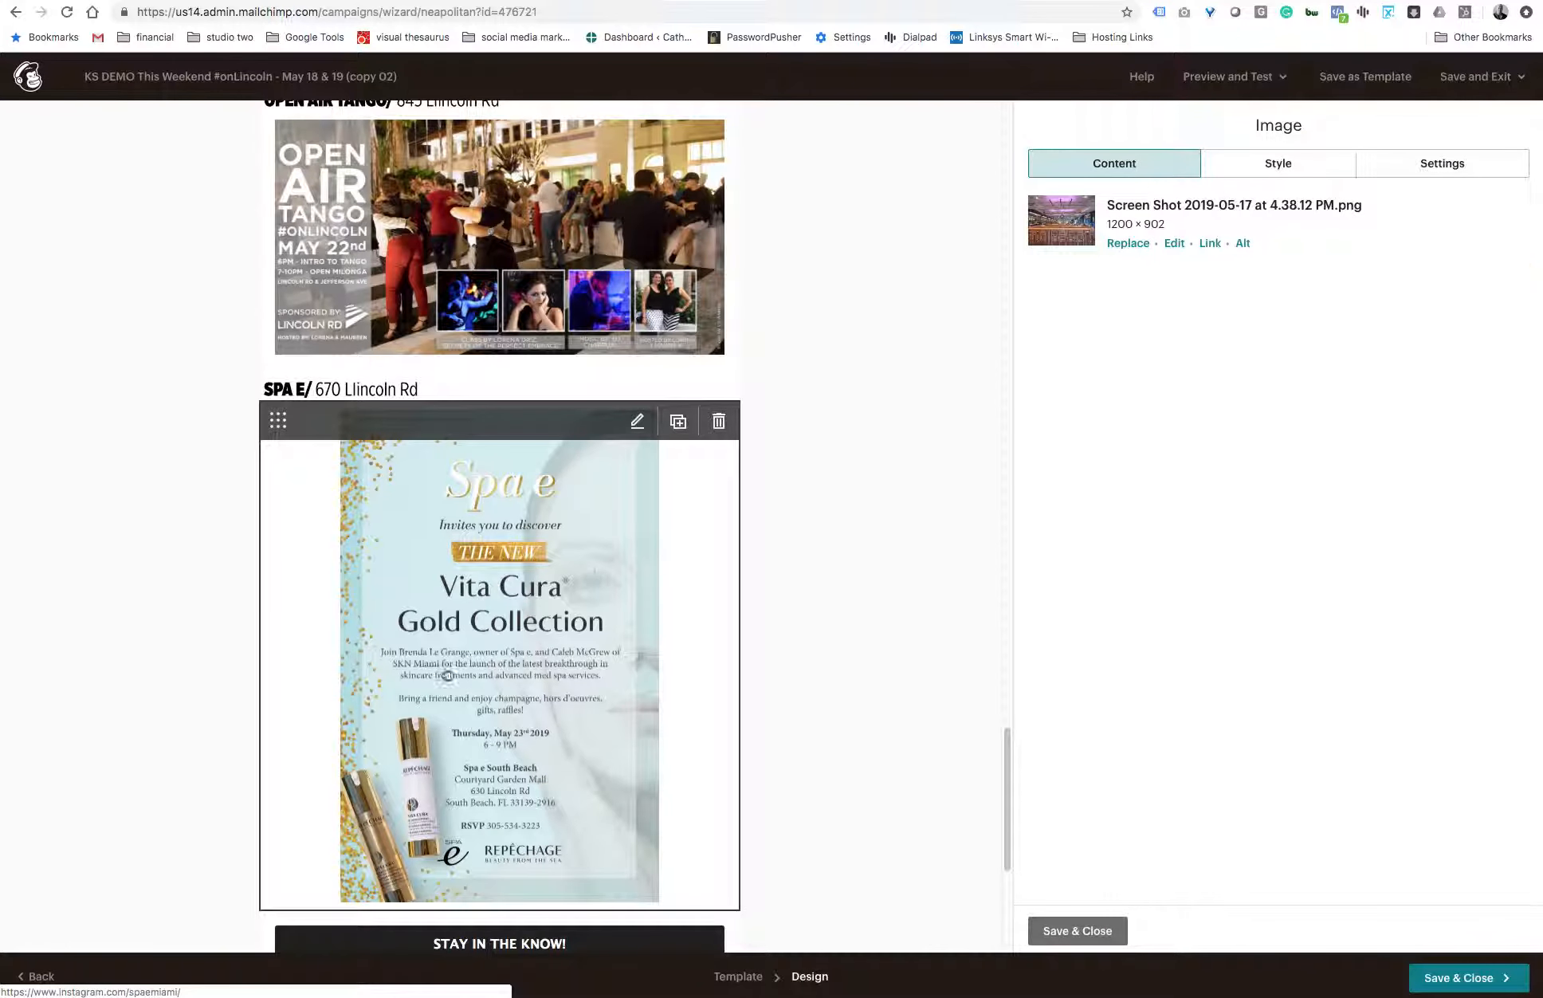
scroll(479, 693, "down", 1)
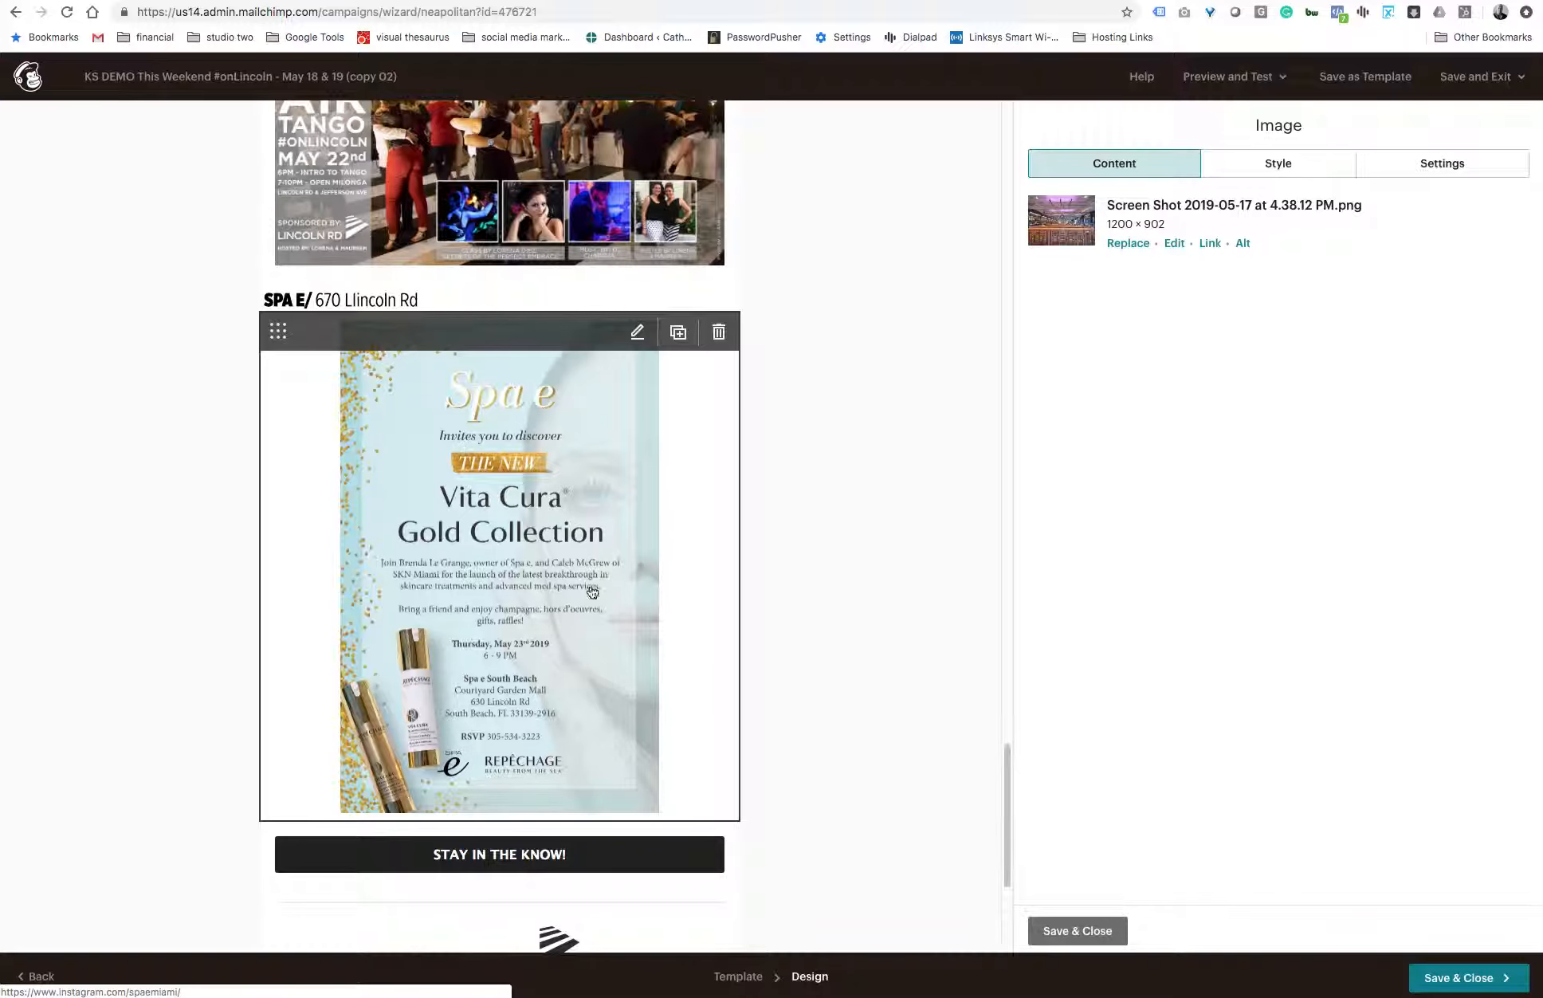
scroll(767, 601, "up", 20)
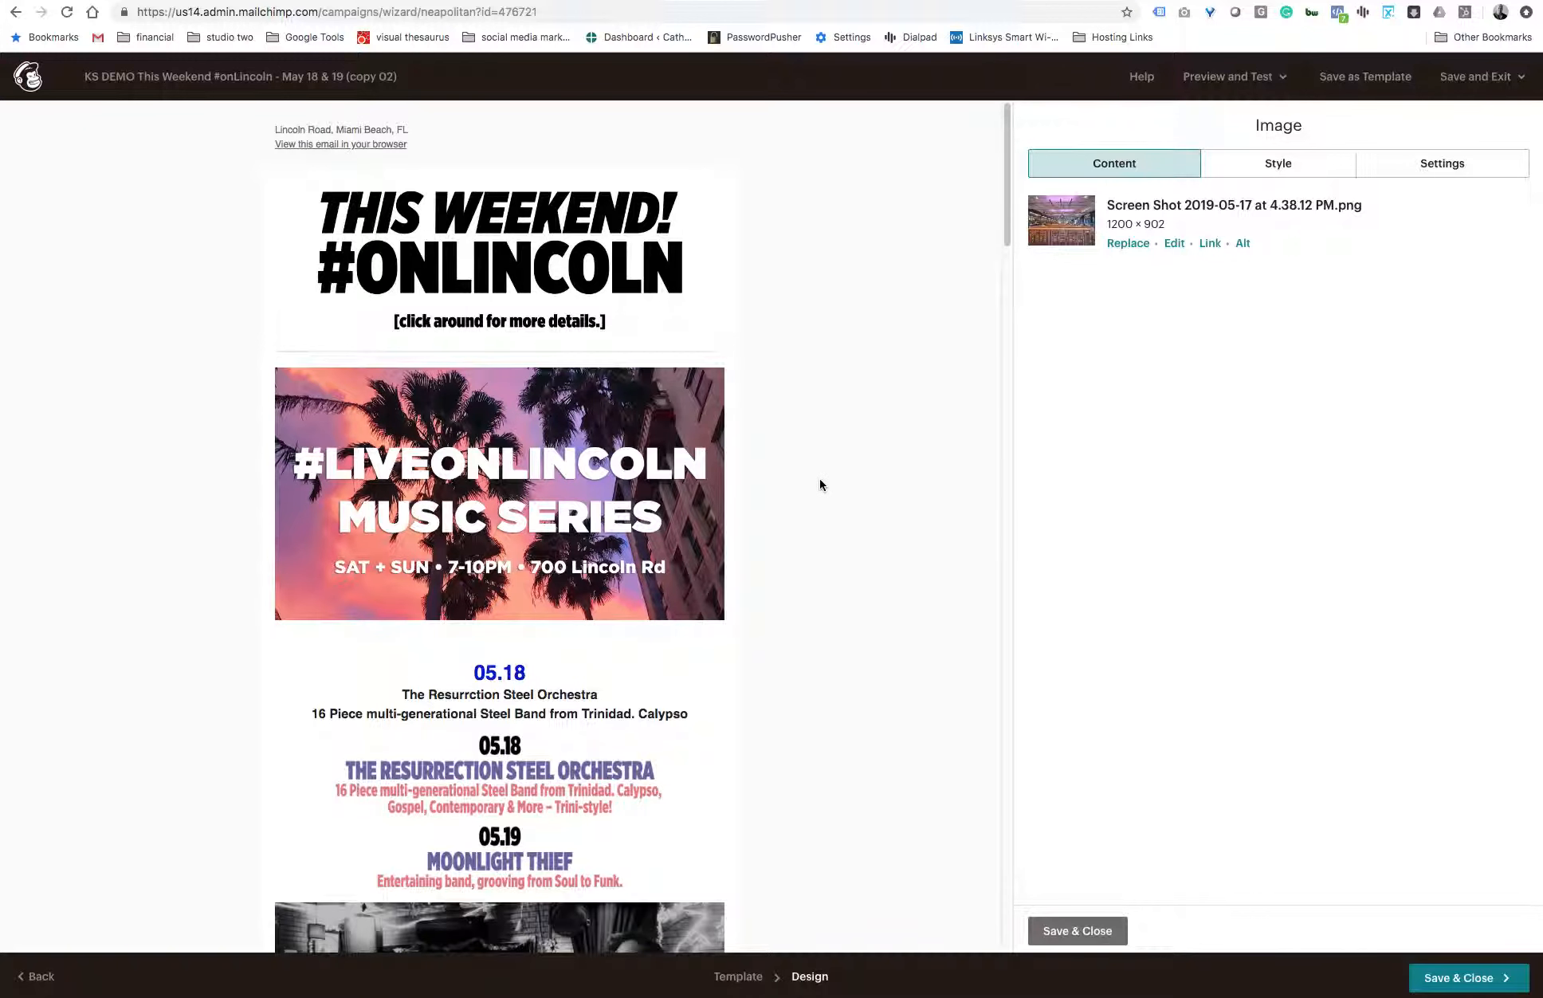
scroll(820, 502, "down", 1)
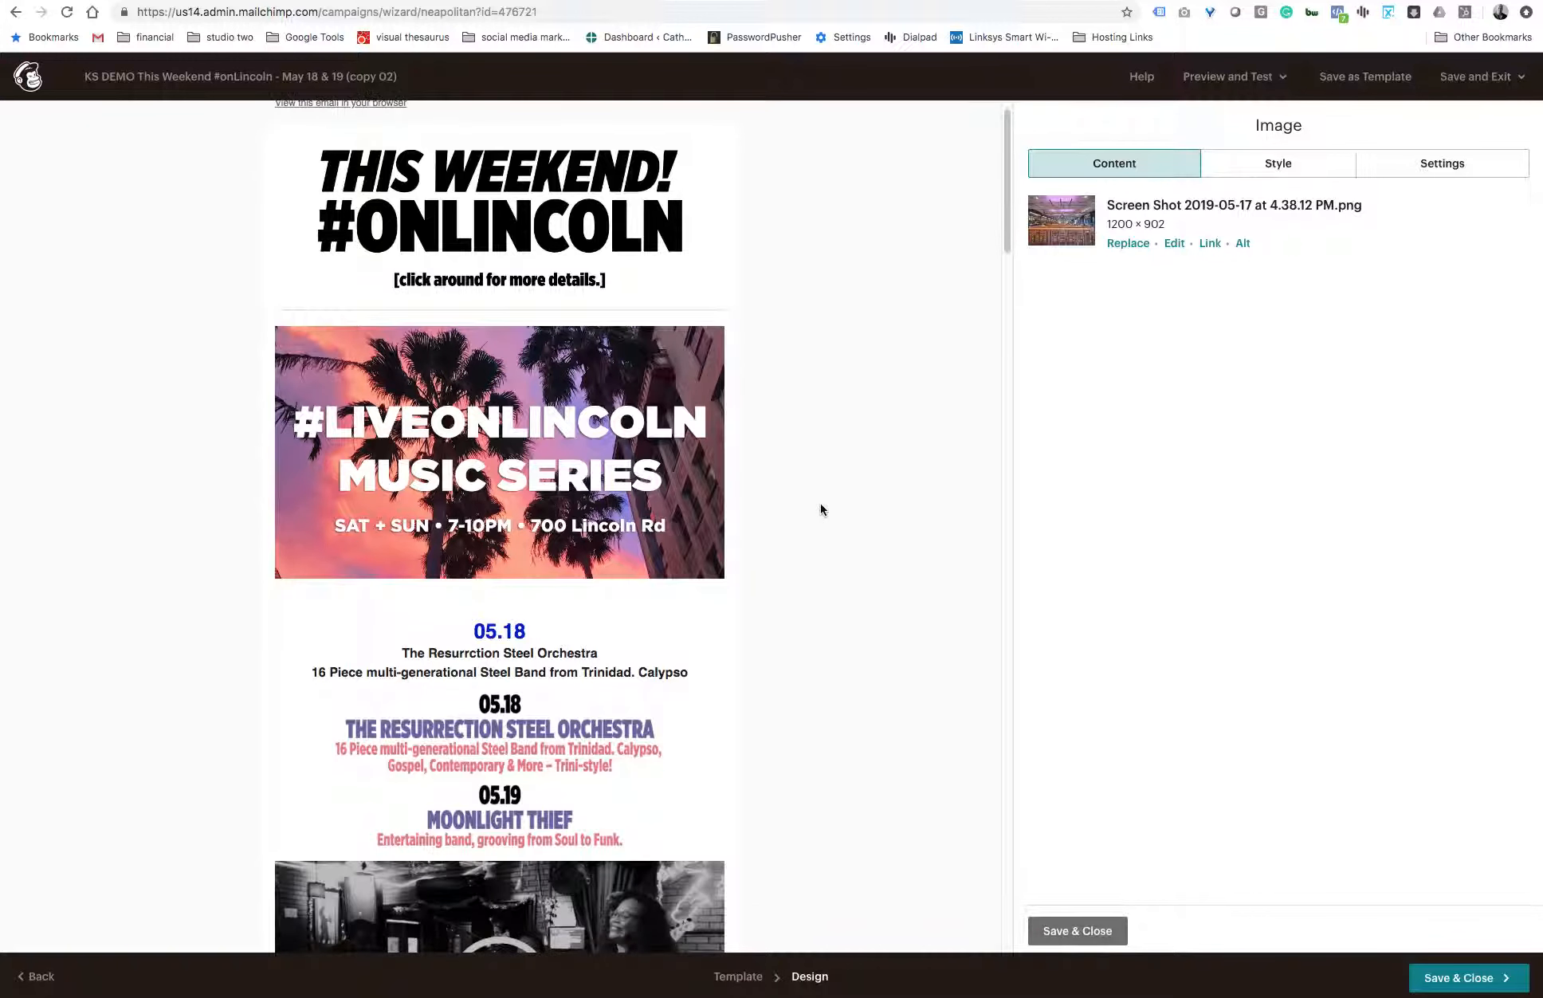
scroll(821, 510, "down", 1)
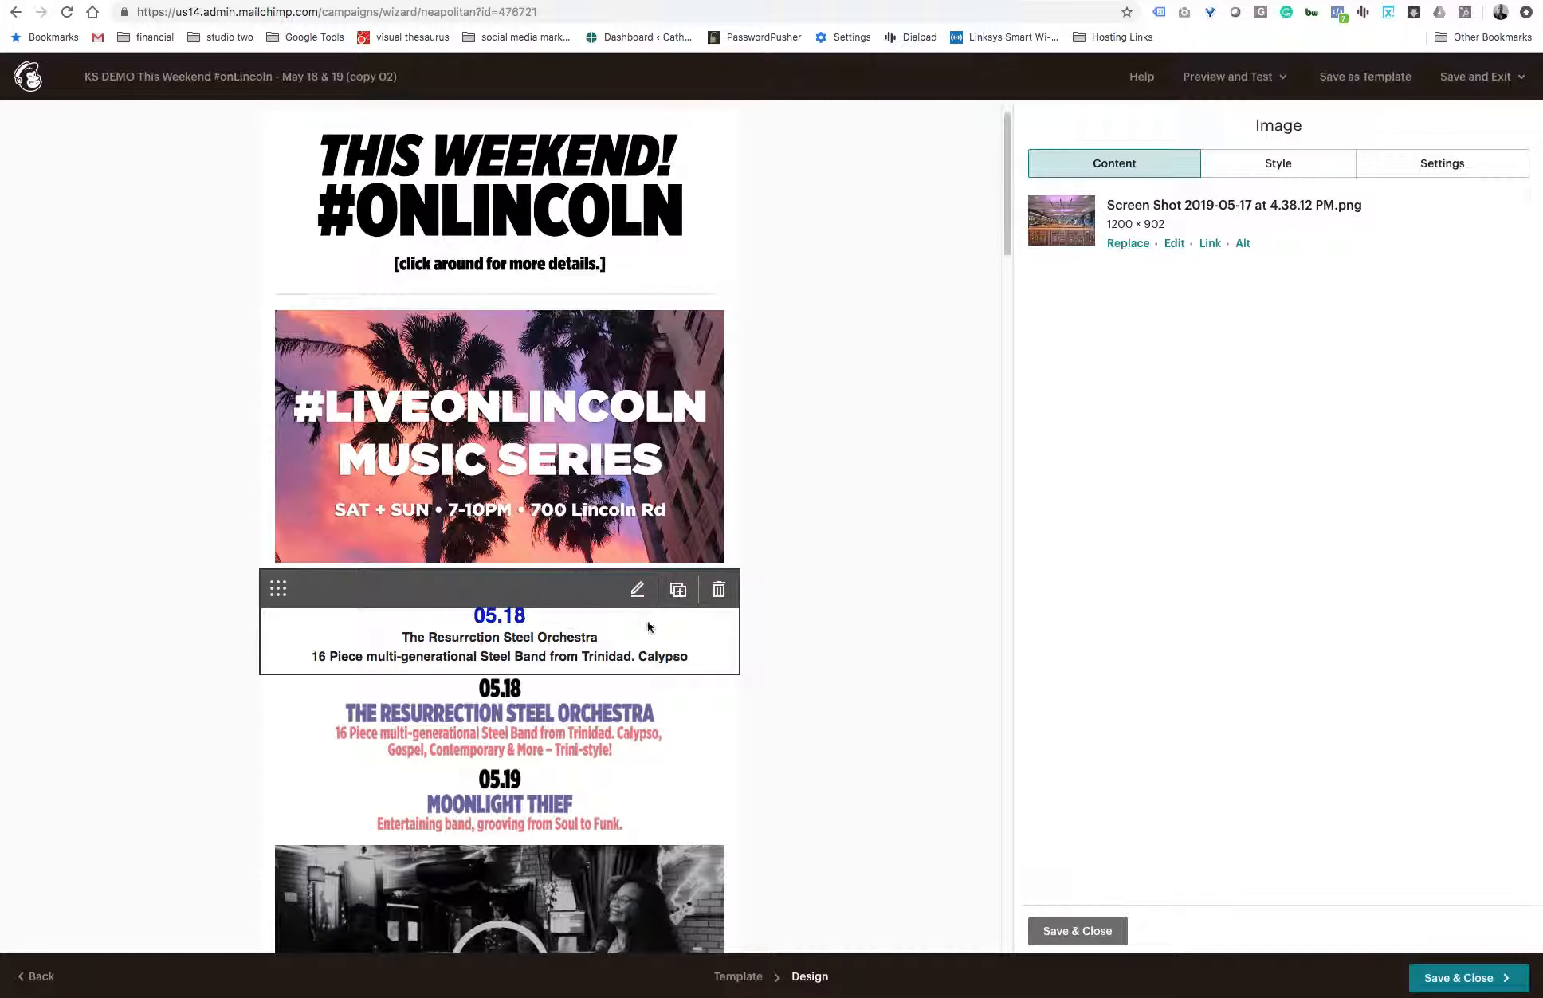
left_click(637, 589)
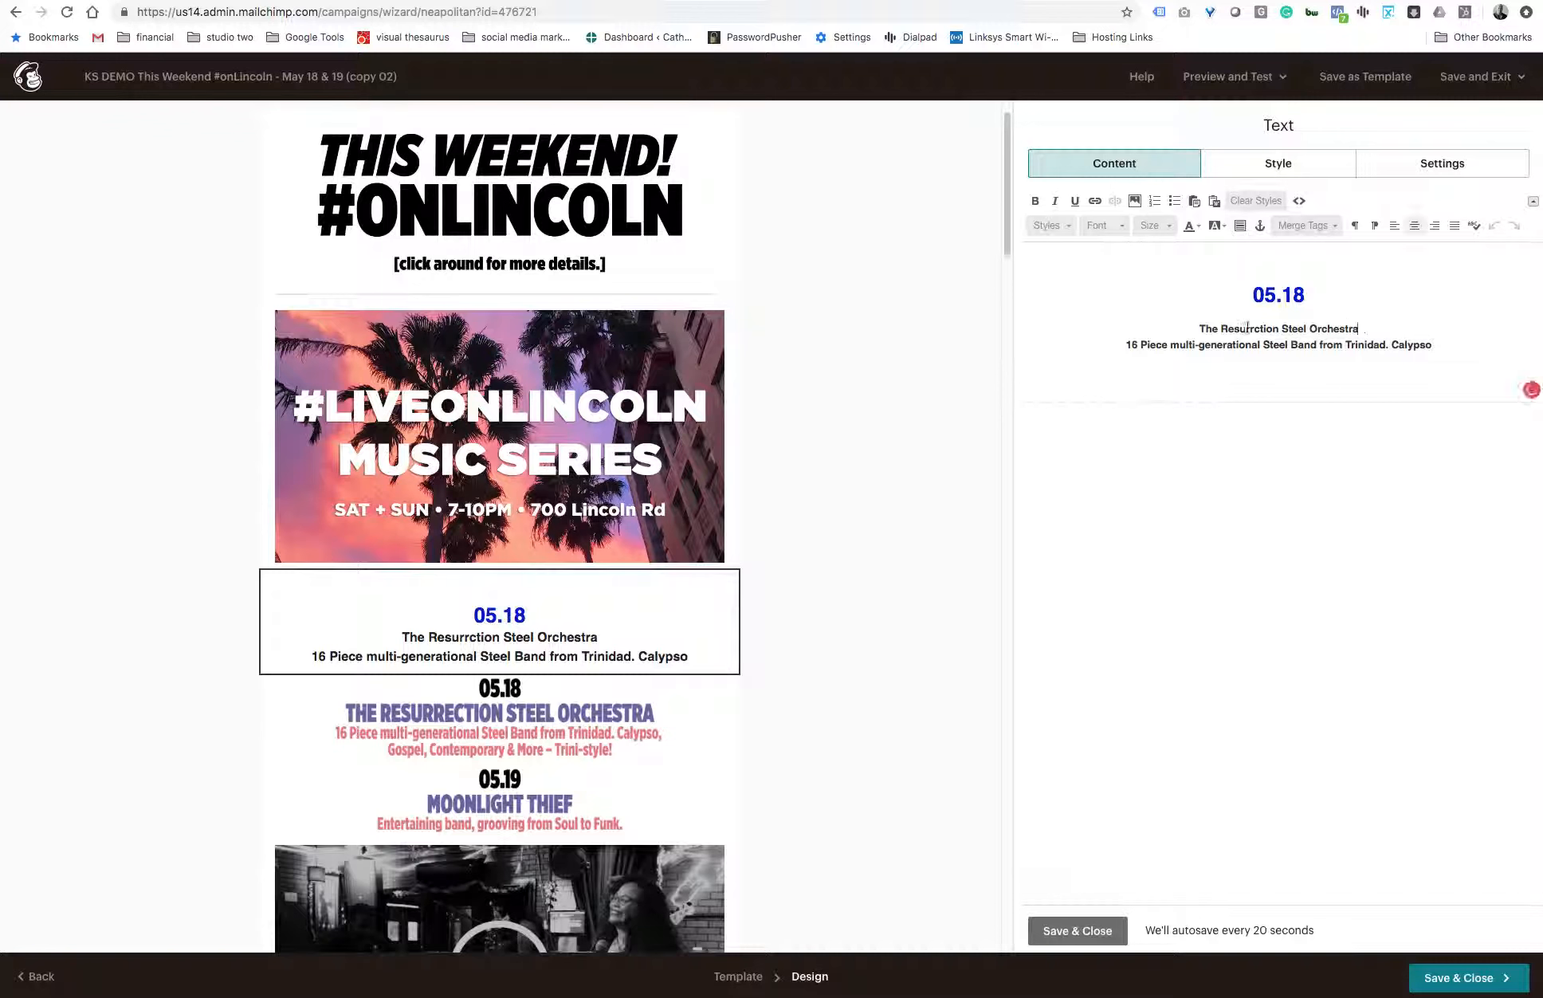
left_click_drag(1361, 327, 1204, 324)
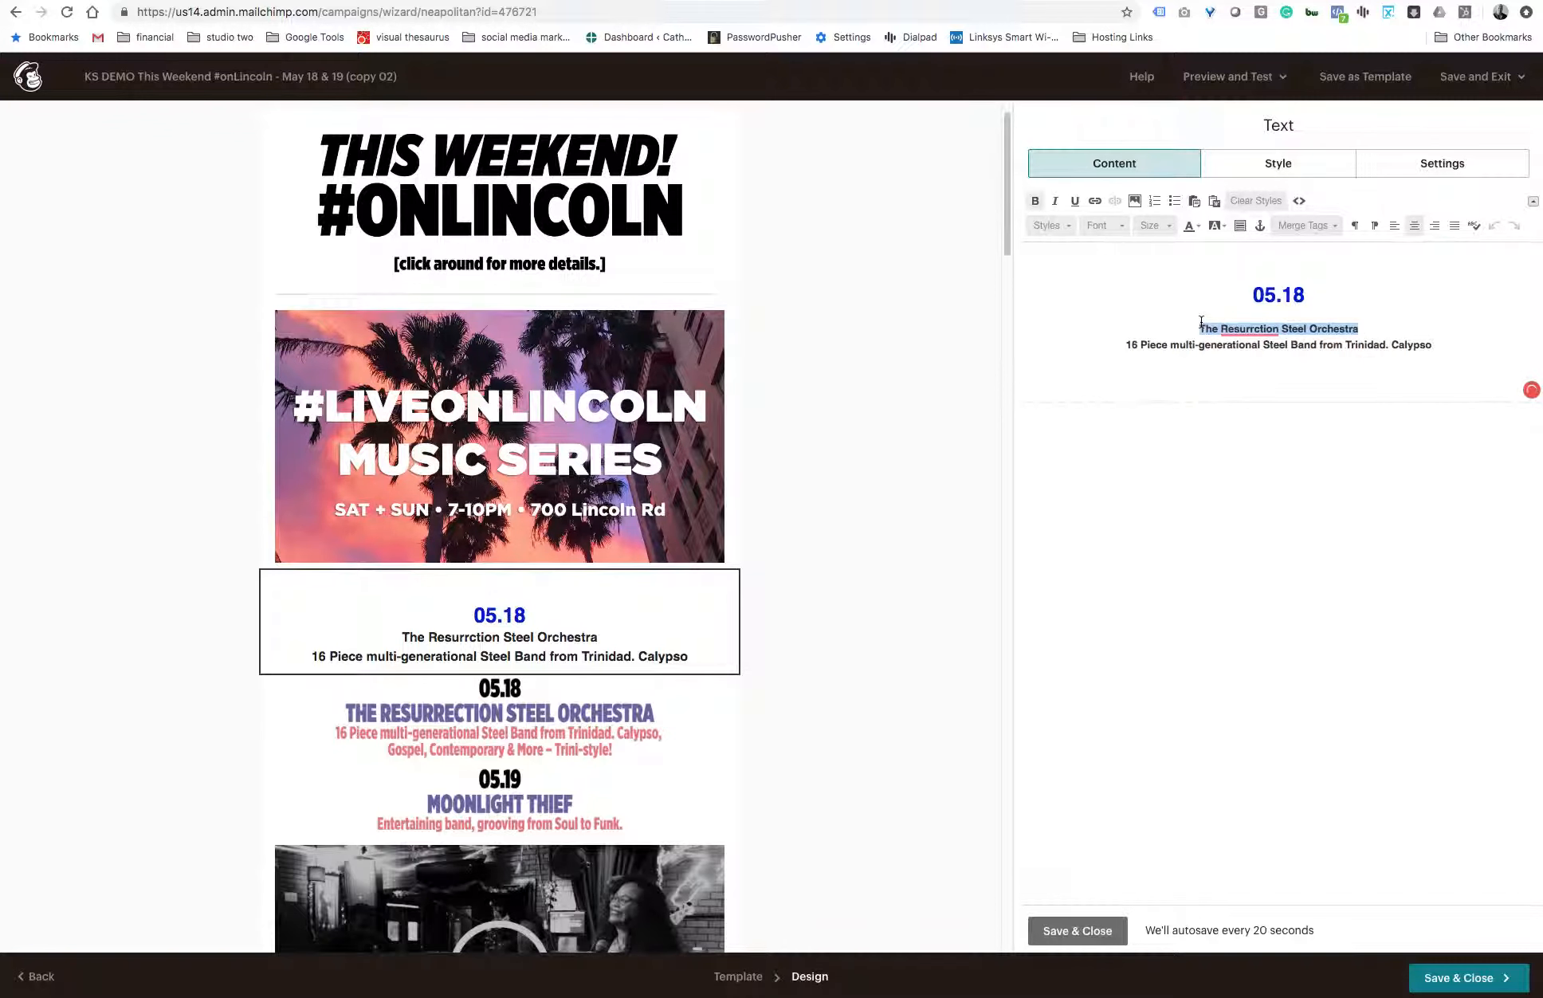
left_click(1254, 203)
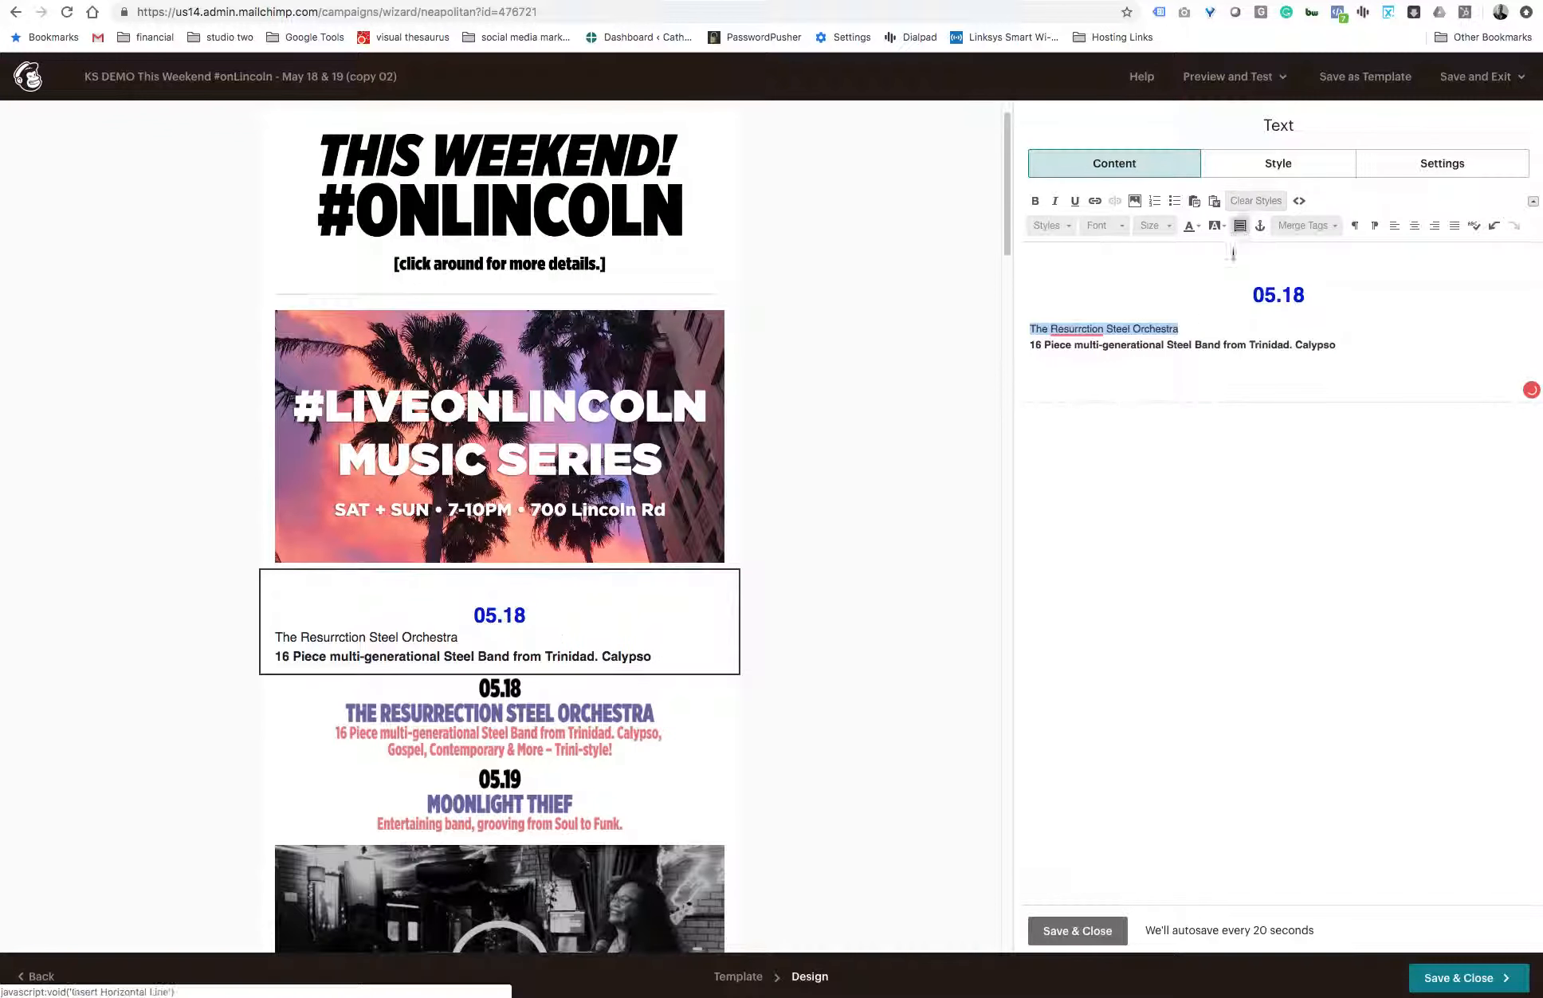
left_click(1414, 226)
- Set the 05.18 text block's font style to Arial and return to its text content
left_click(1291, 169)
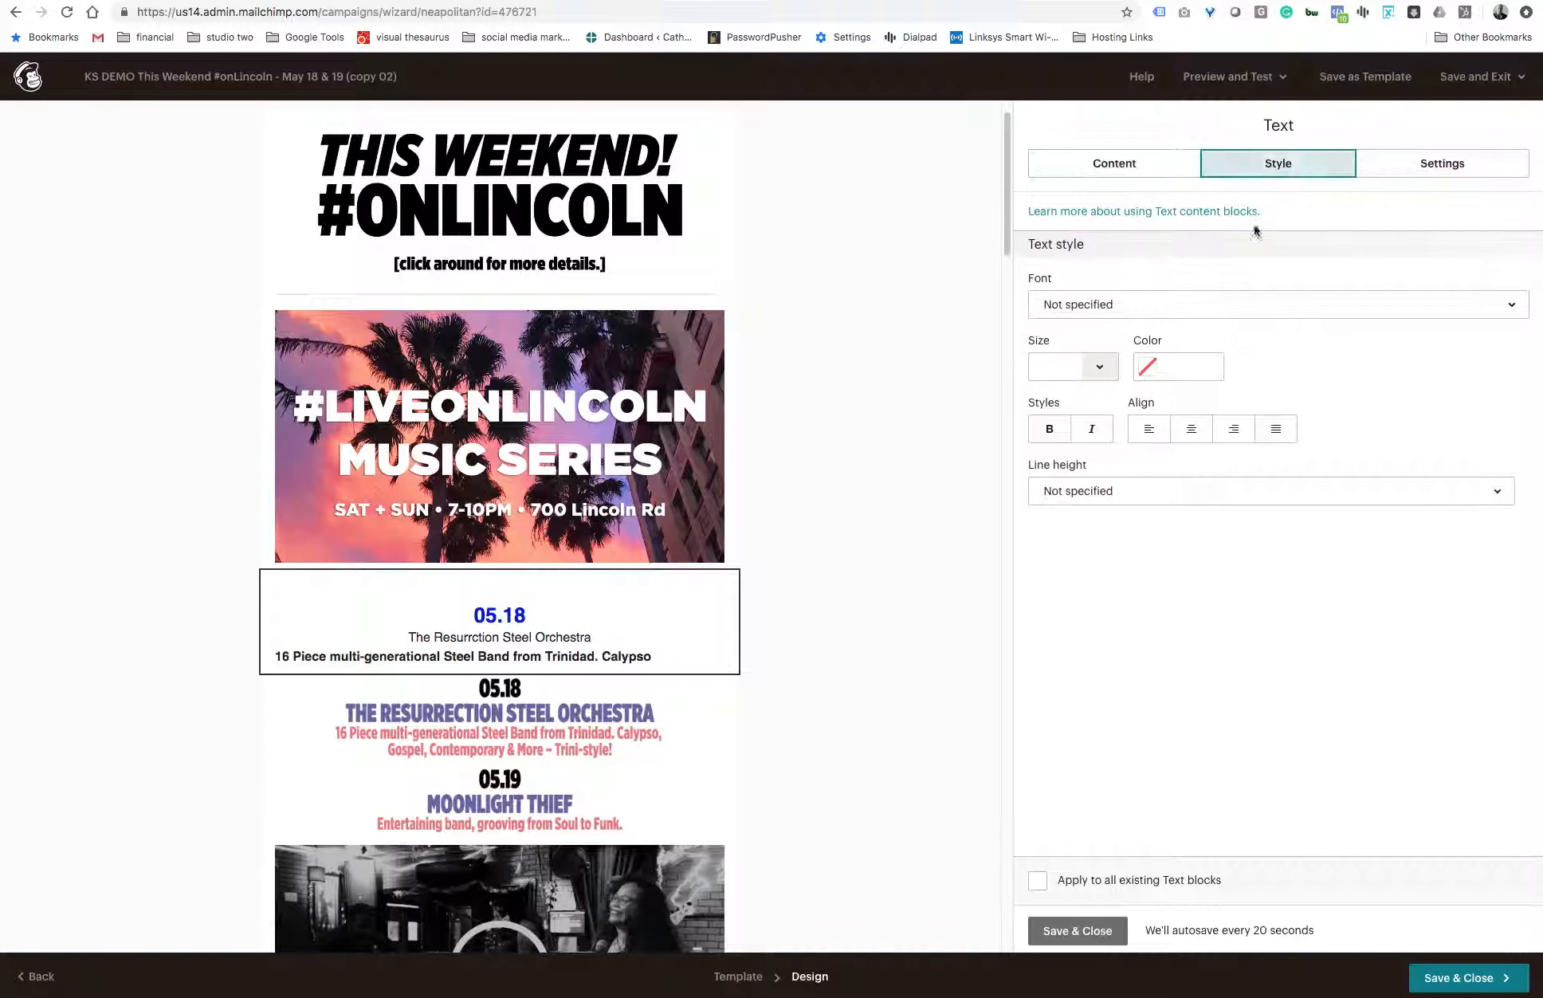
left_click(1109, 304)
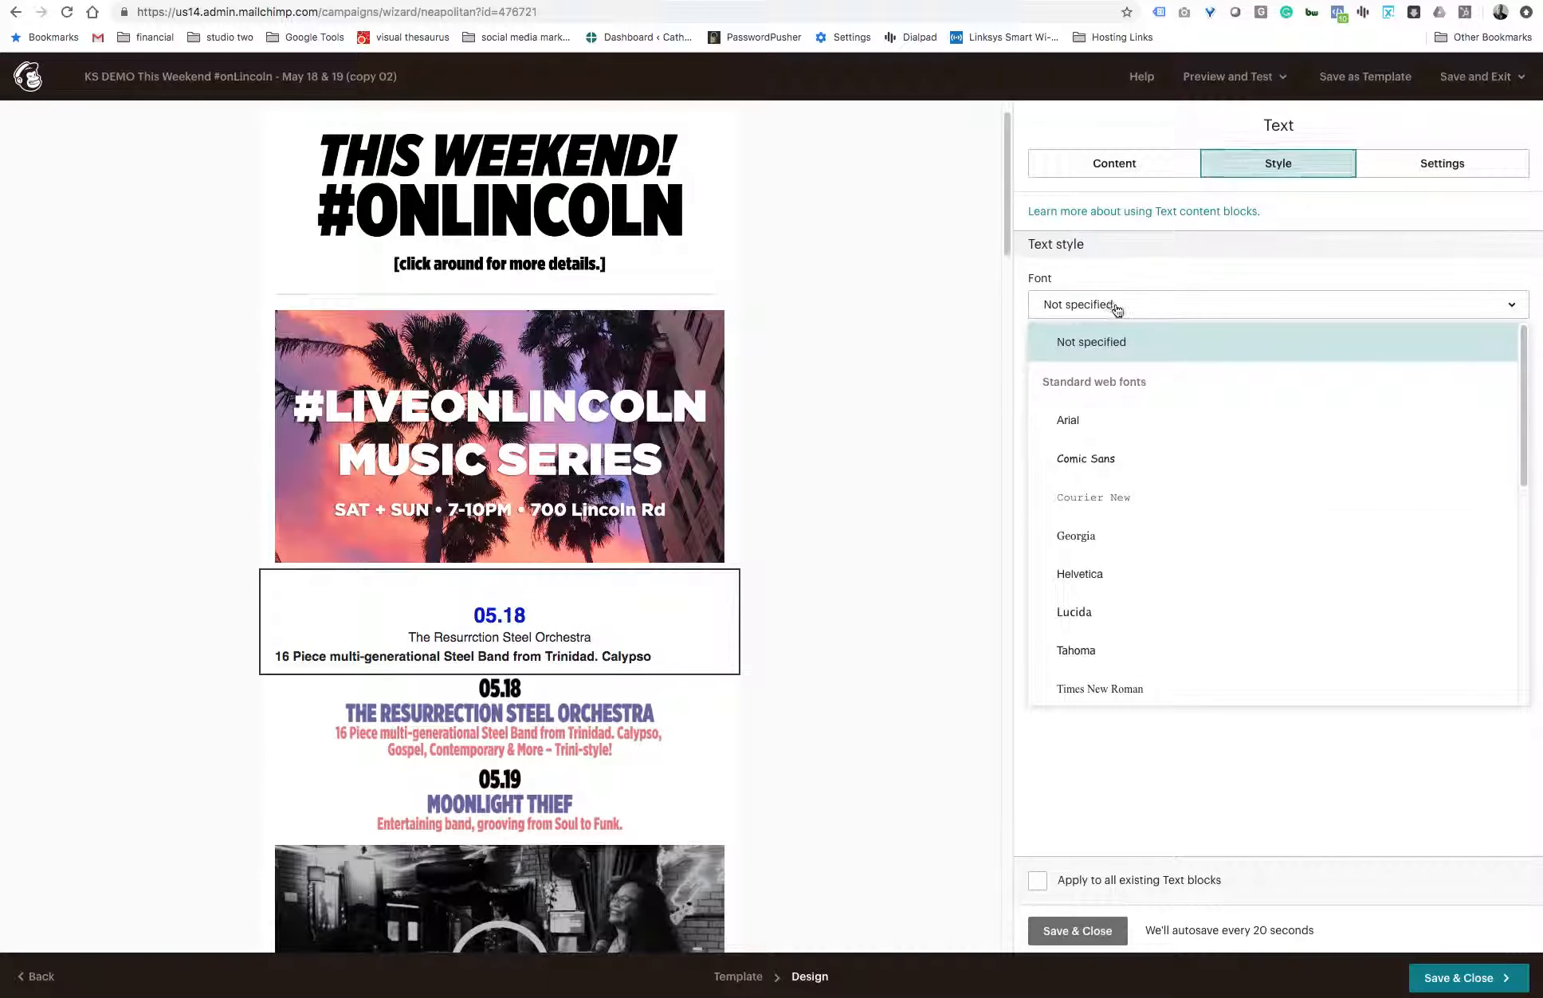
left_click(1096, 427)
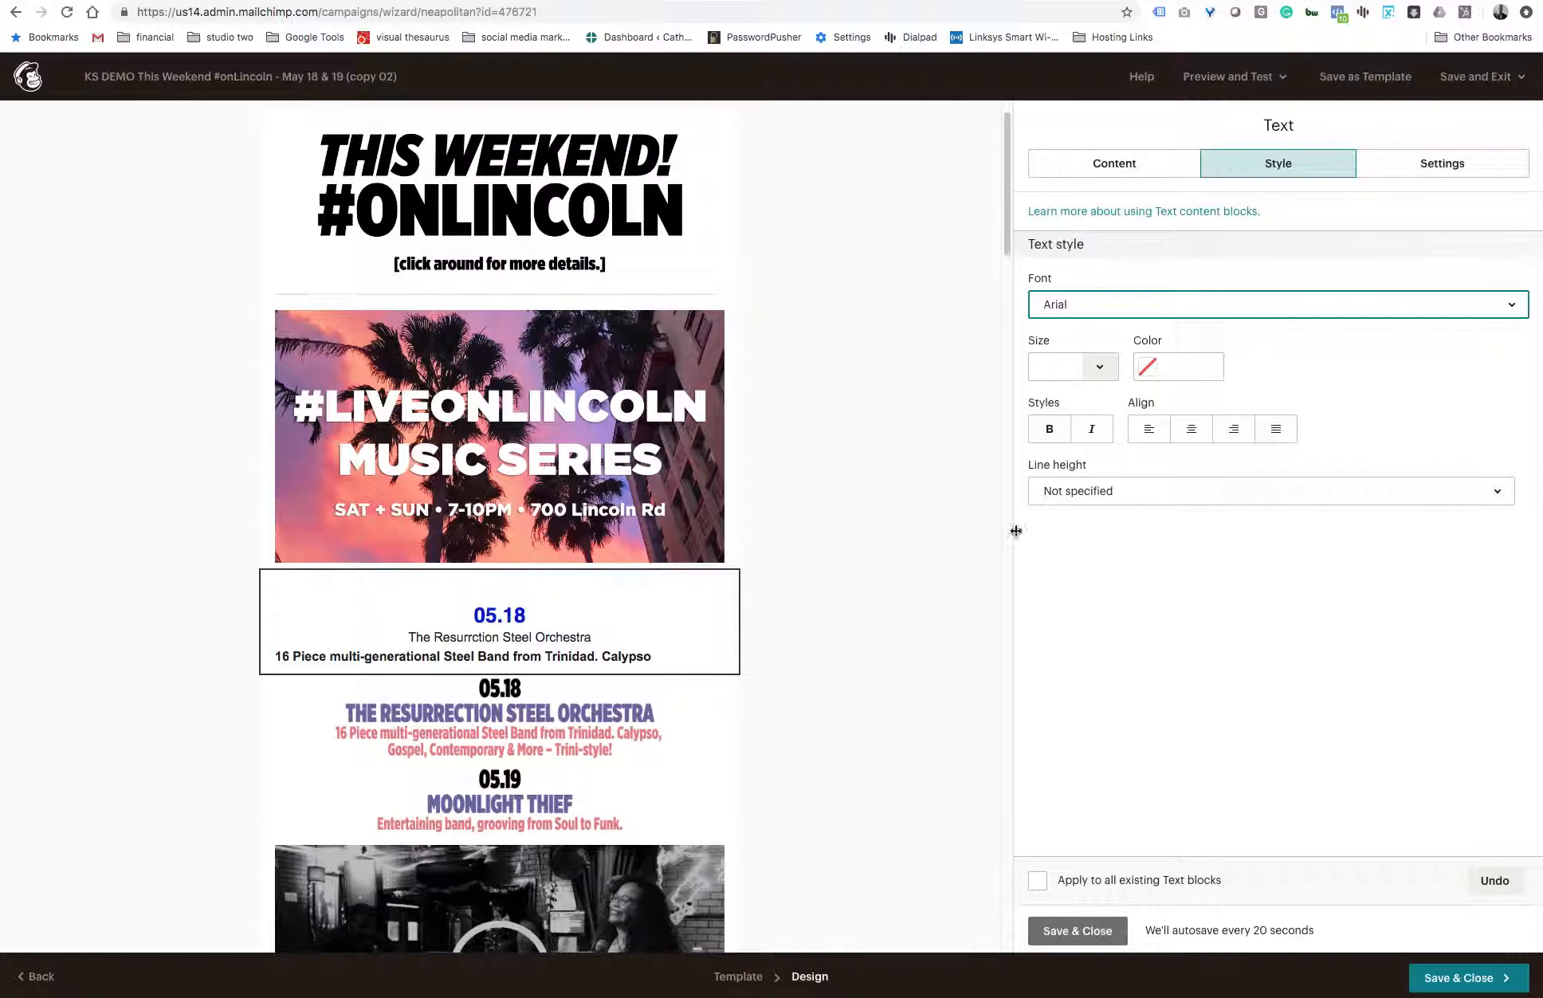
left_click(1122, 170)
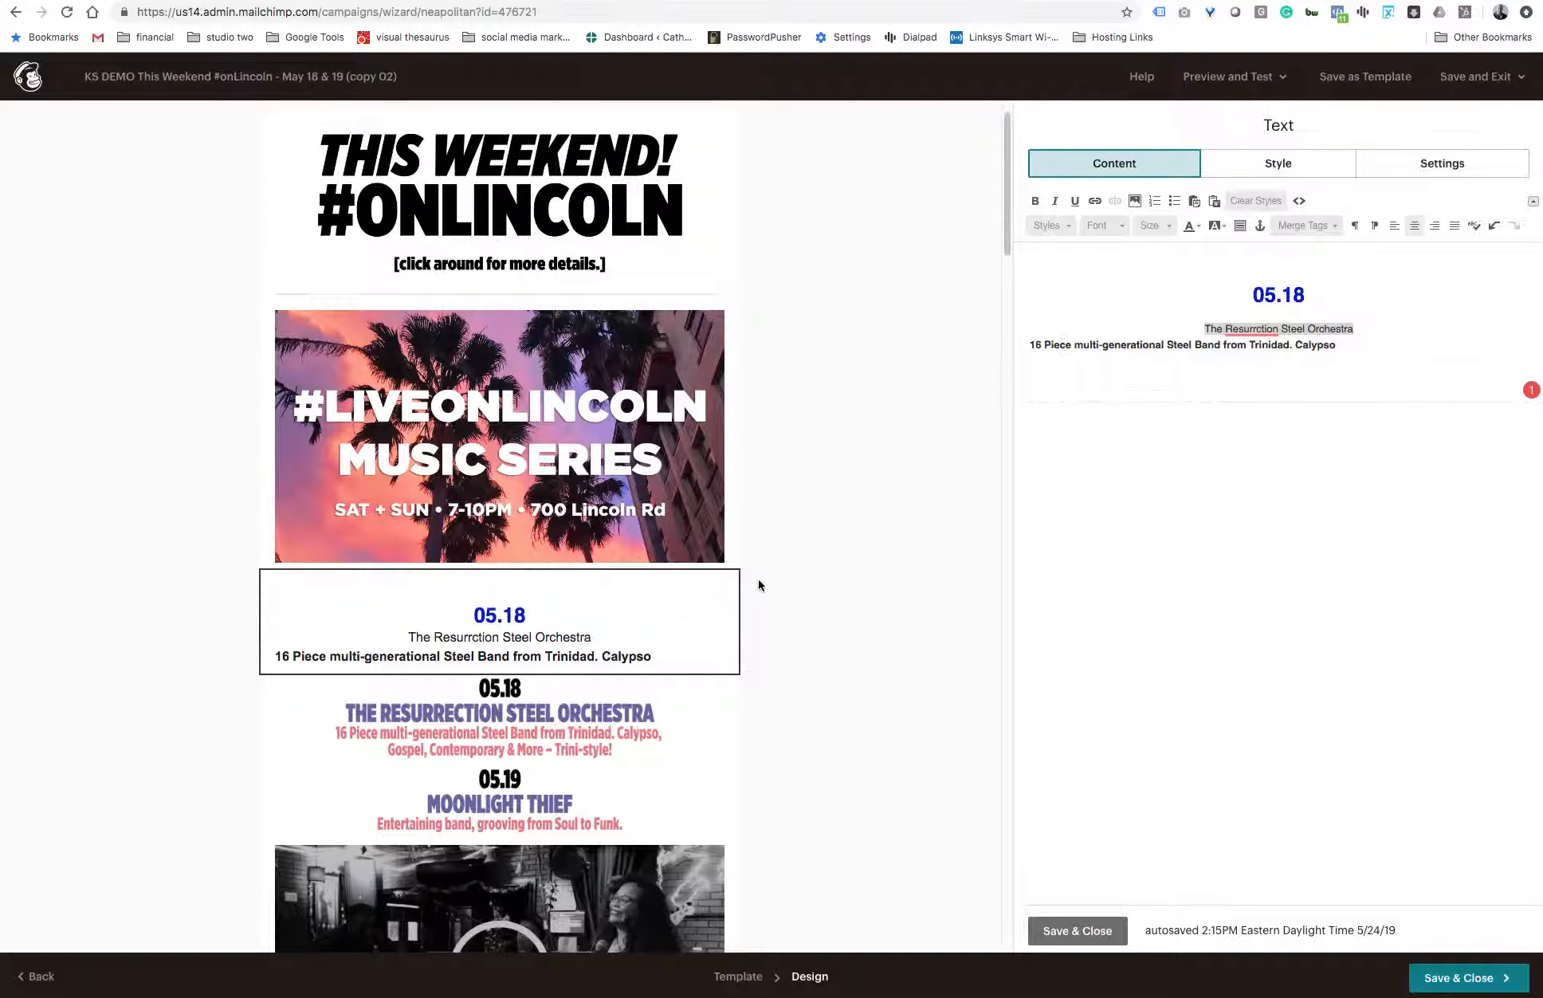
- Center both the "The Resurrction Steel Orchestra" and "16 Piece multi-generational Steel Band from Trinidad. Calypso" lines in the text block
scroll(692, 634, "down", 3)
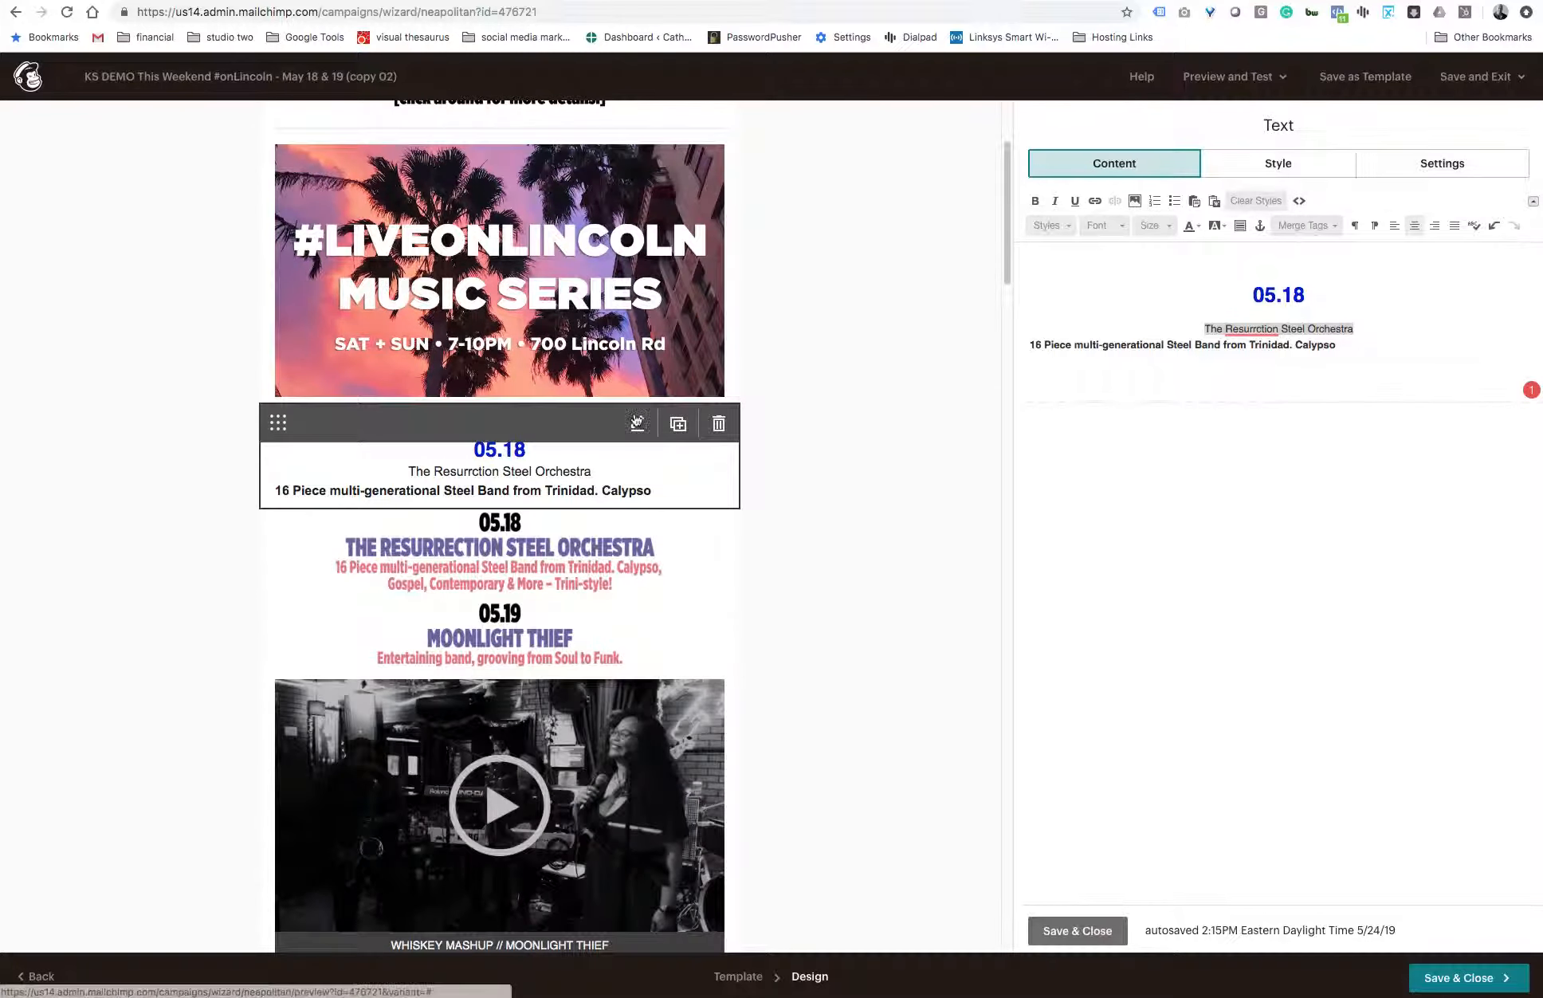
left_click(1215, 338)
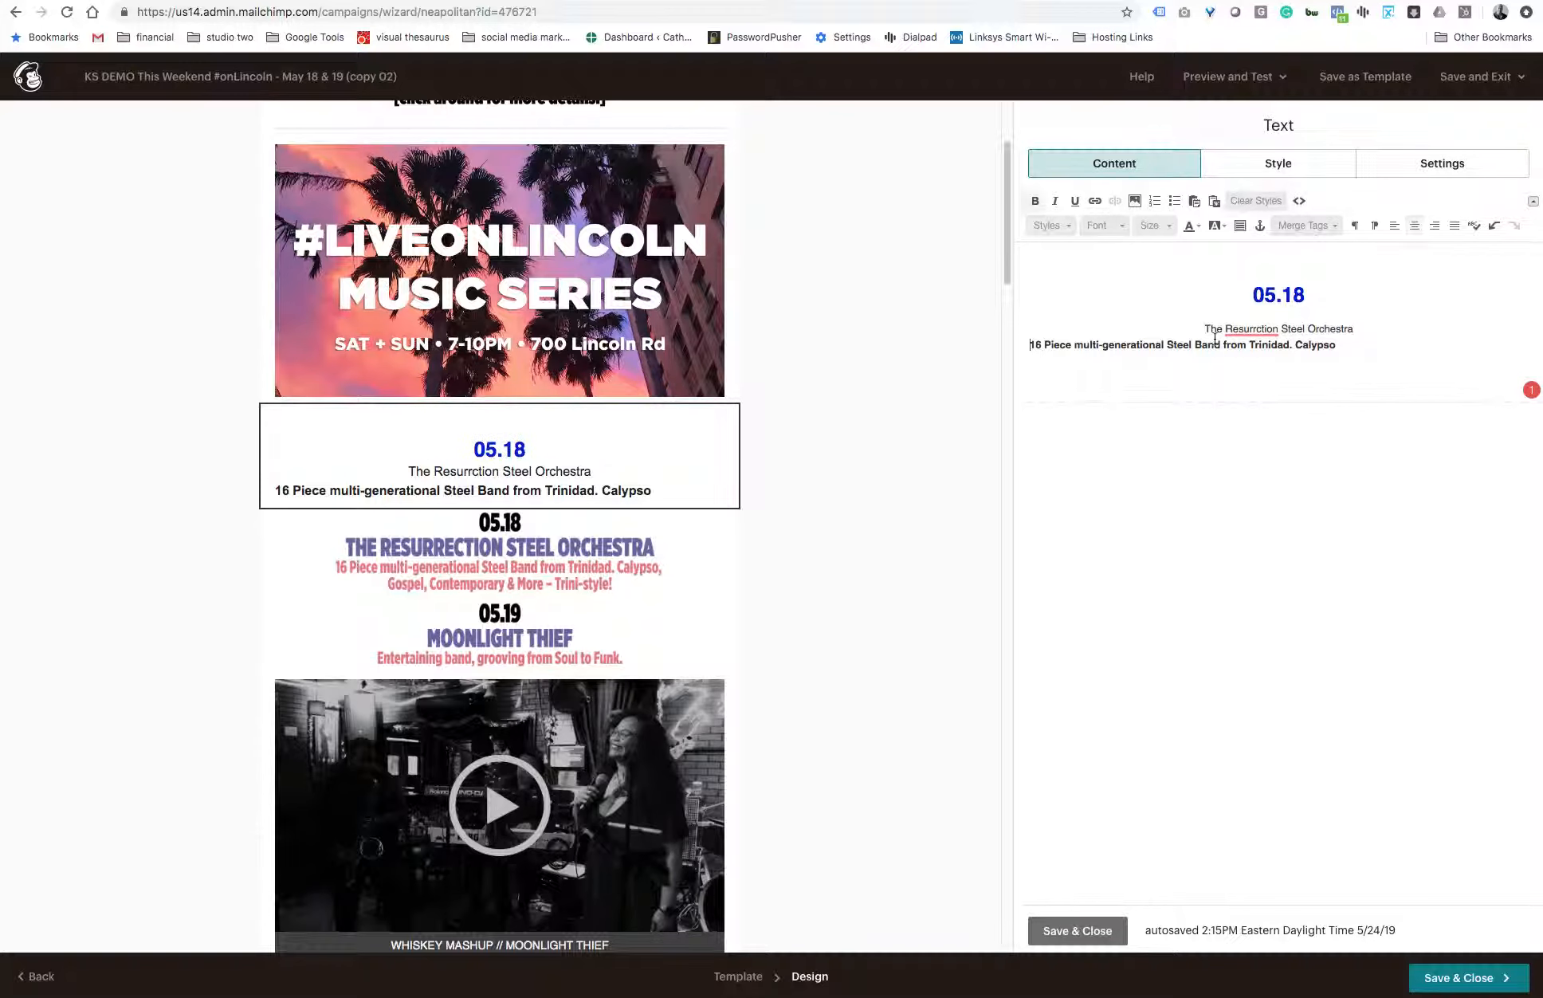
left_click_drag(1346, 346, 1186, 326)
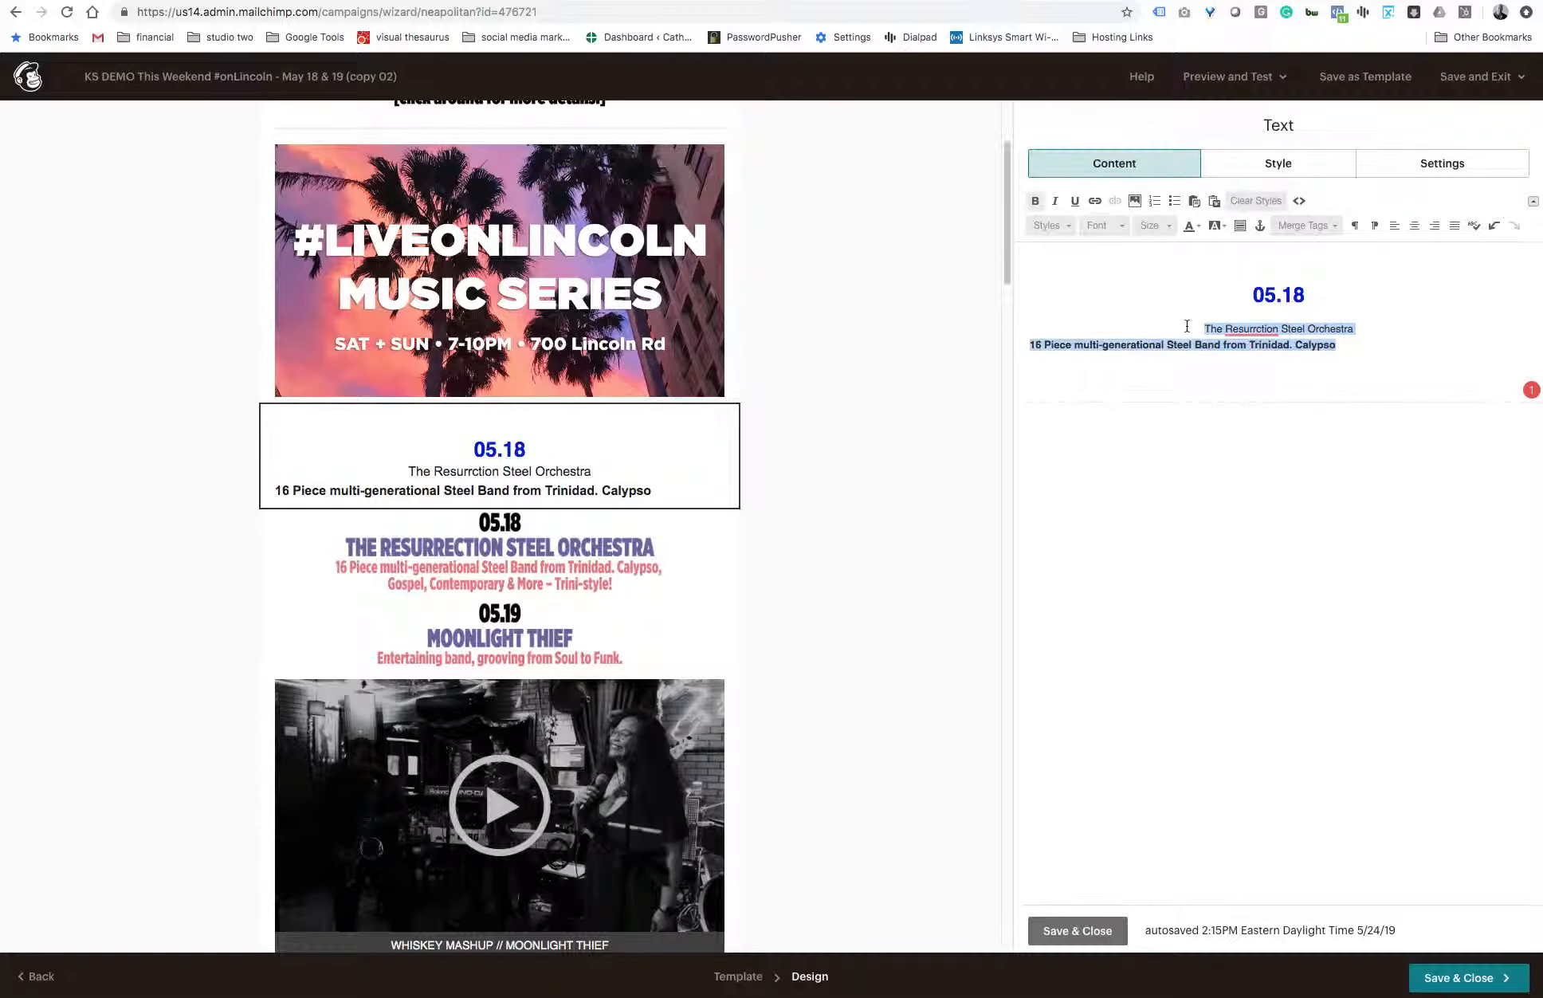
left_click(1415, 230)
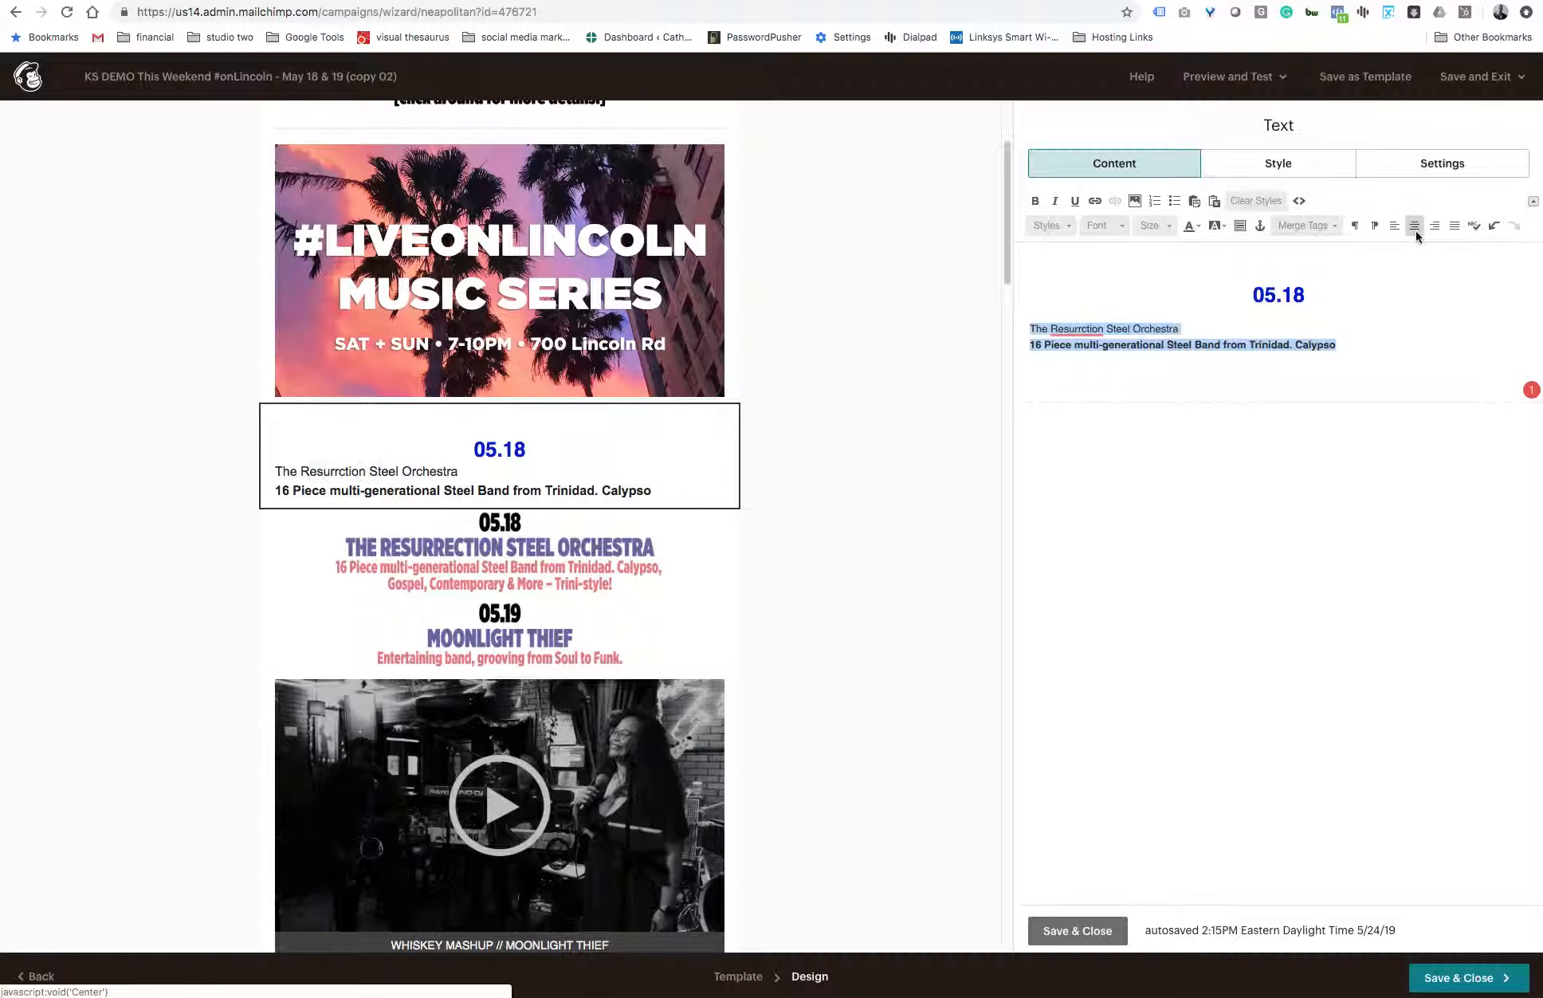
left_click(1415, 230)
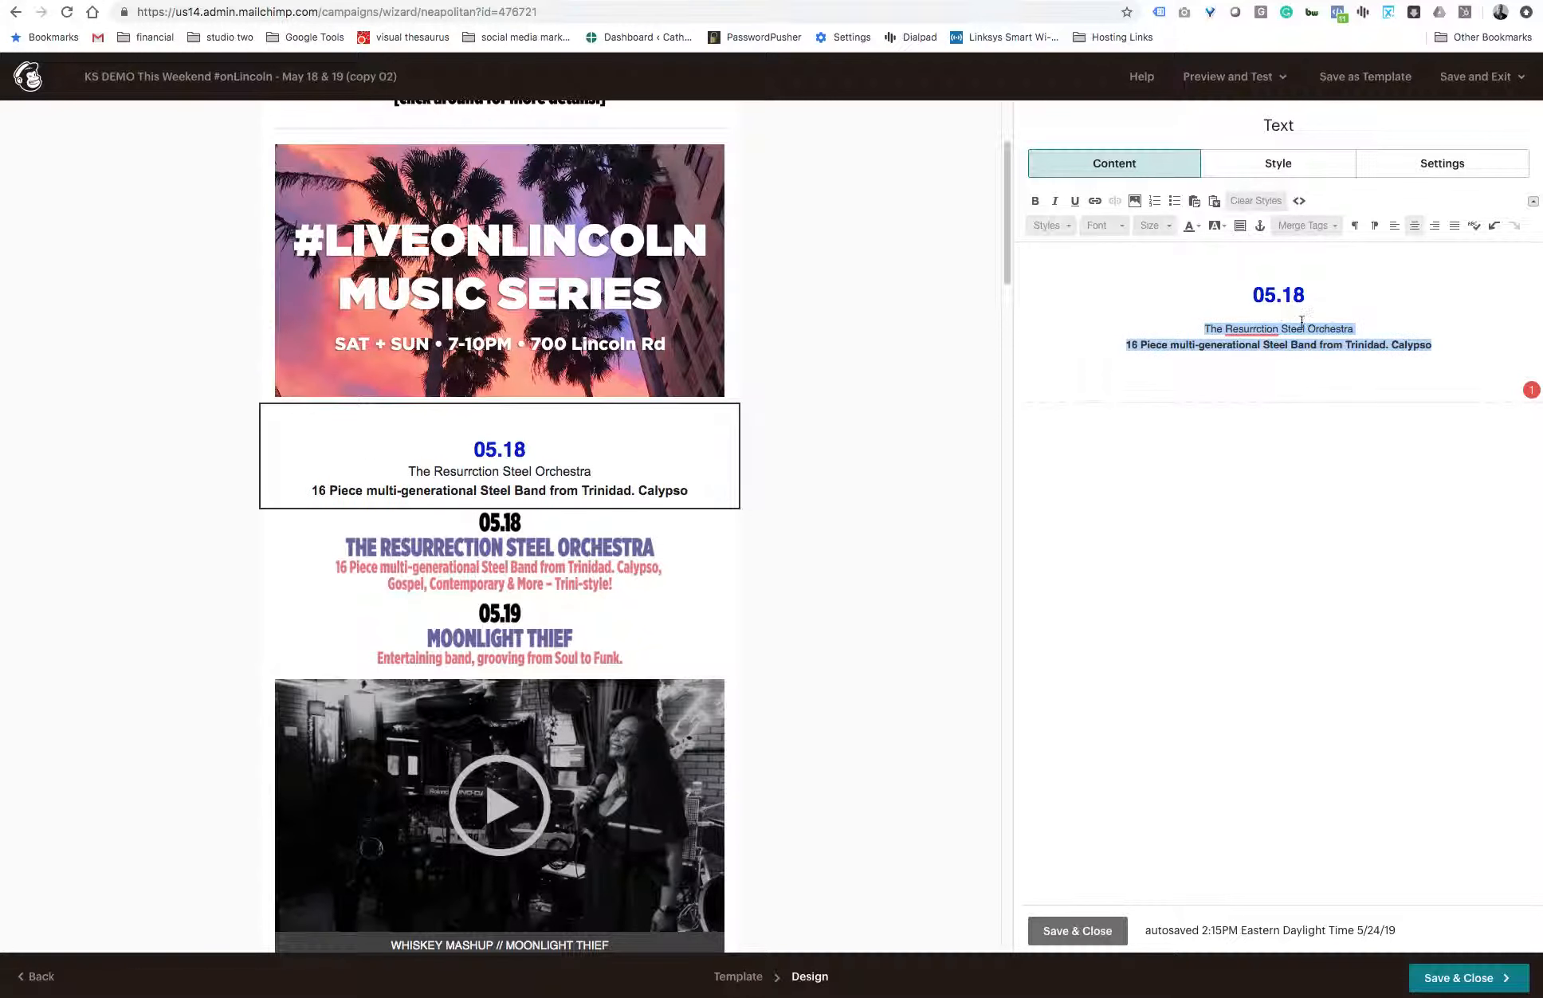
- Format the "The Resurrction Steel Orchestra" line in size 24 and bold
left_click_drag(1354, 329, 1176, 327)
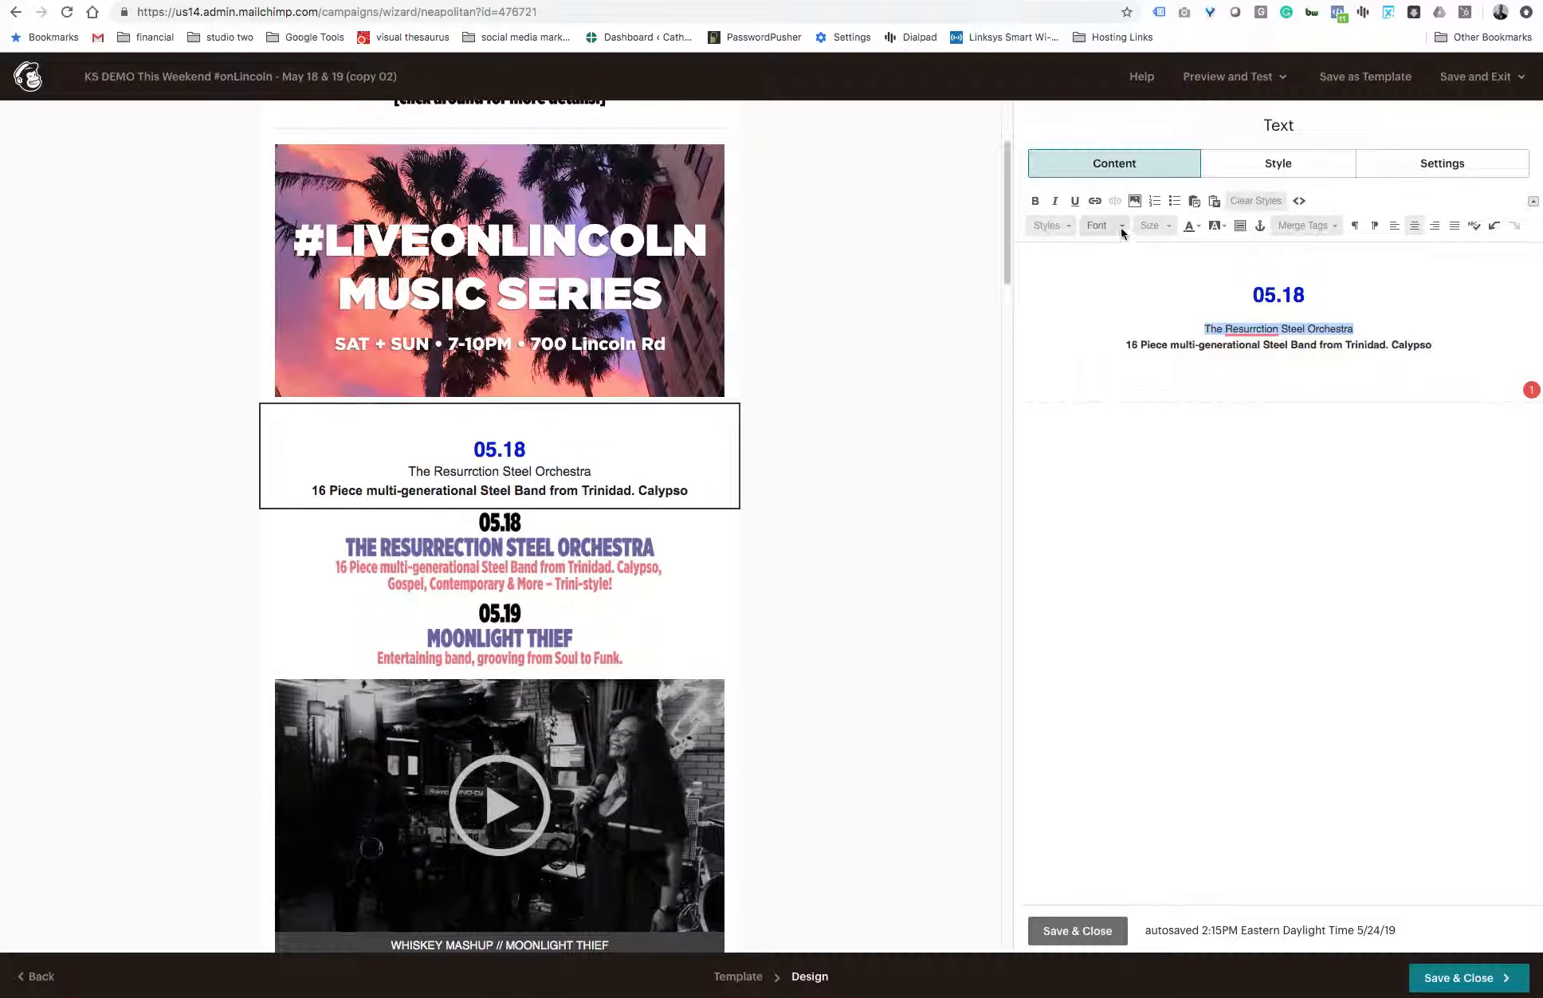
left_click(1152, 223)
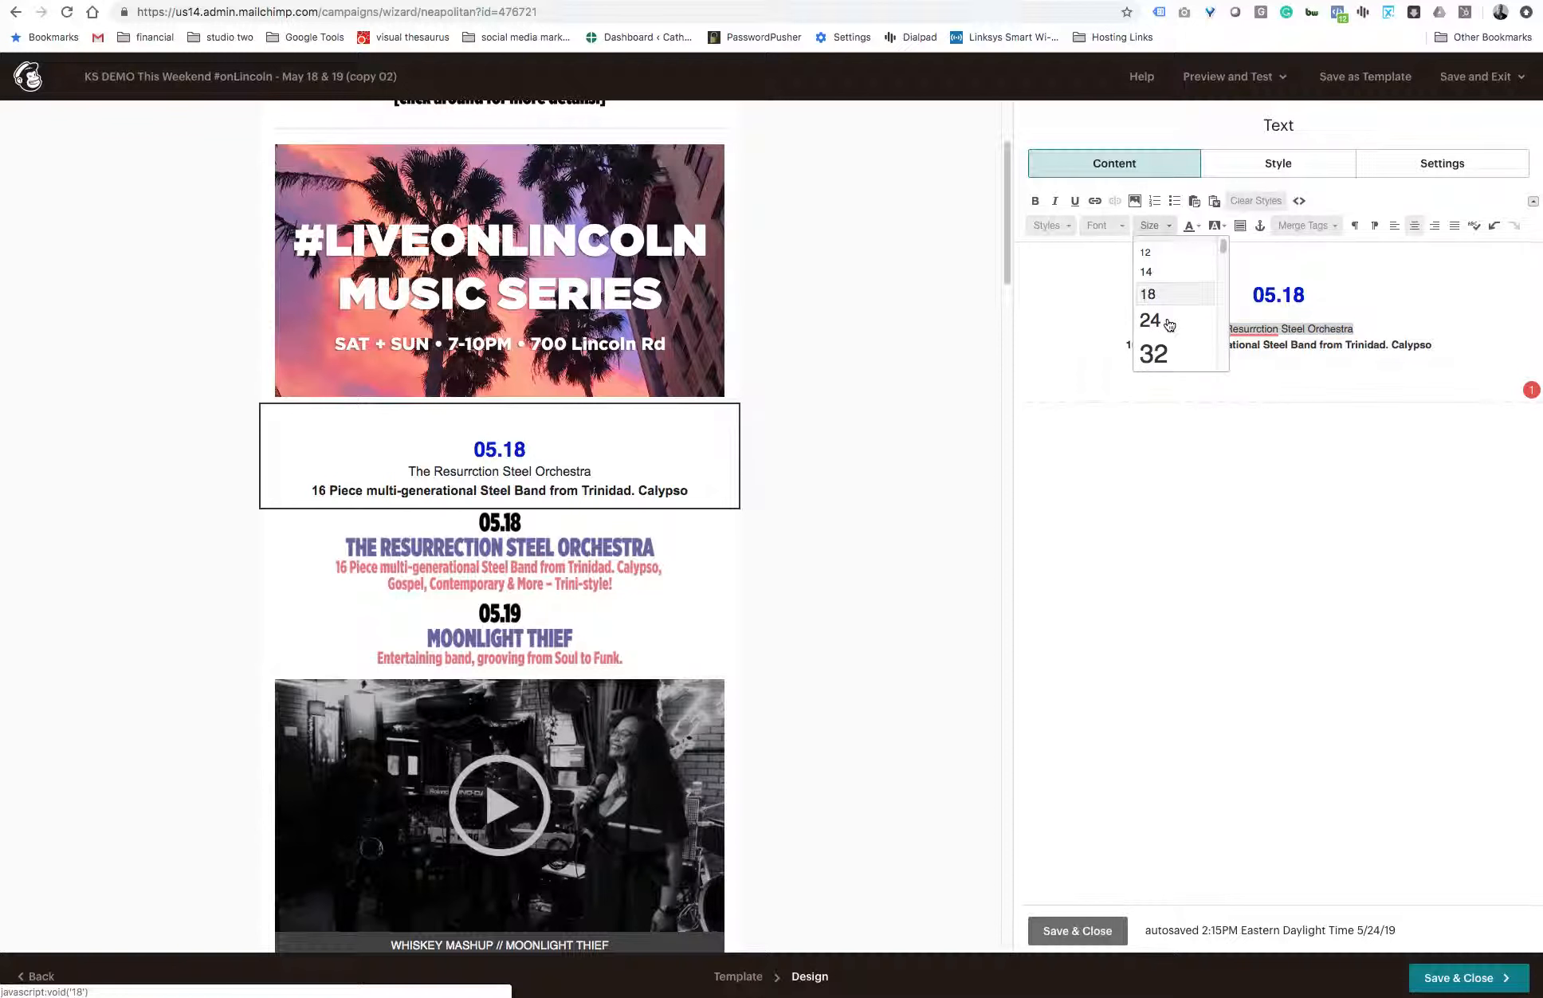
left_click(1168, 322)
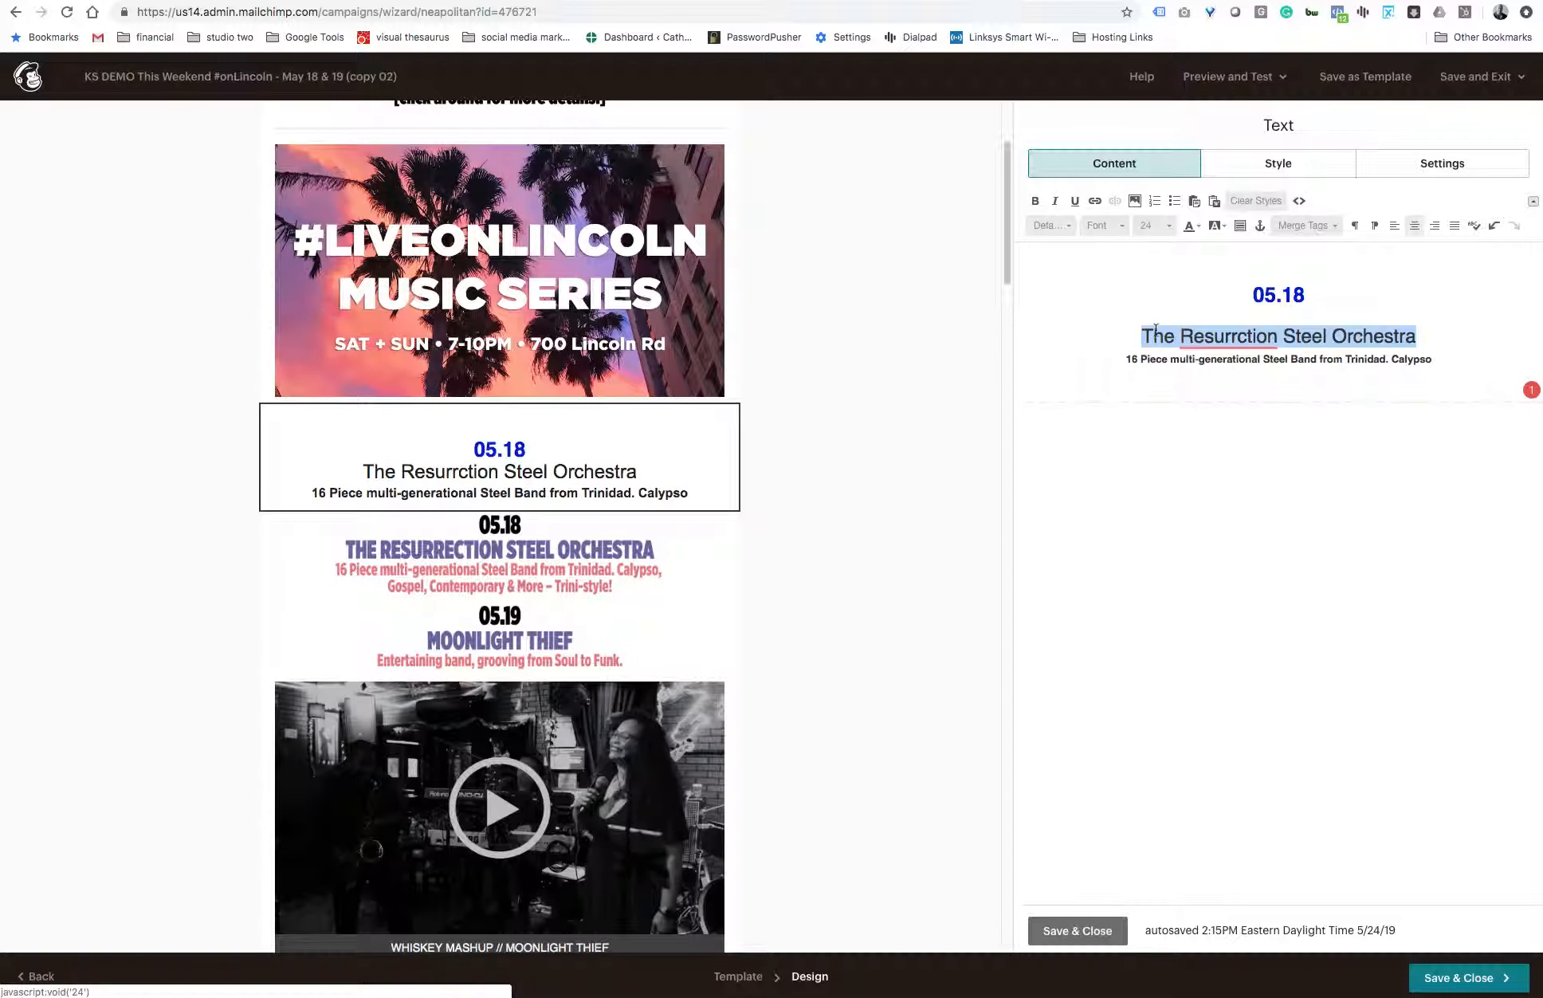
left_click(1034, 200)
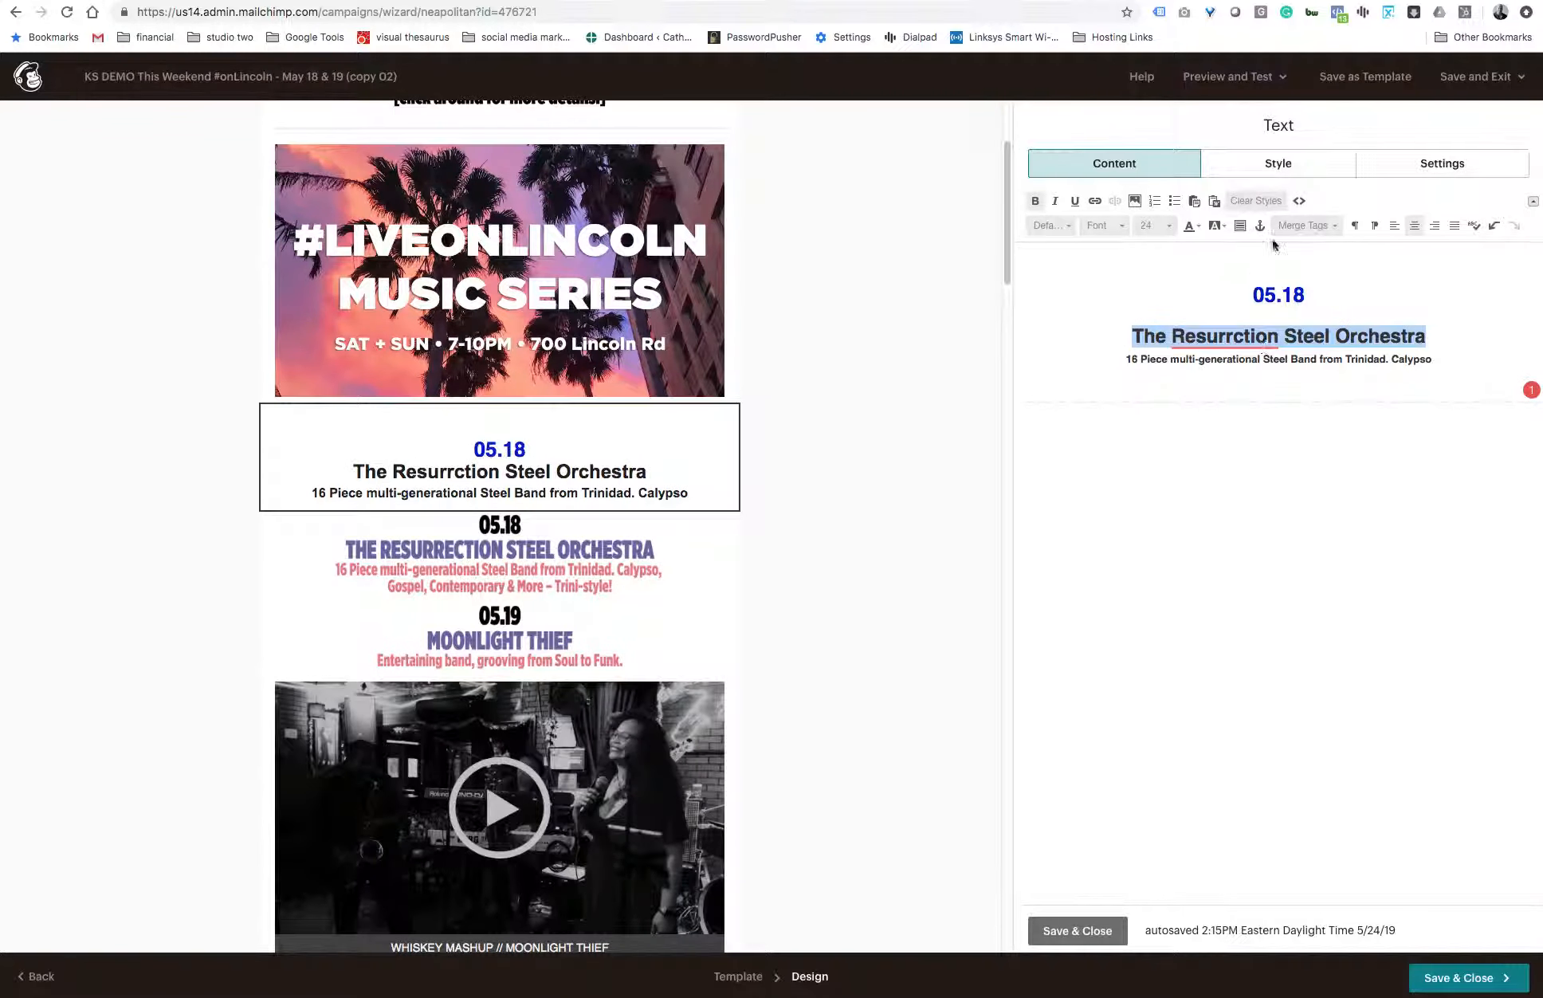